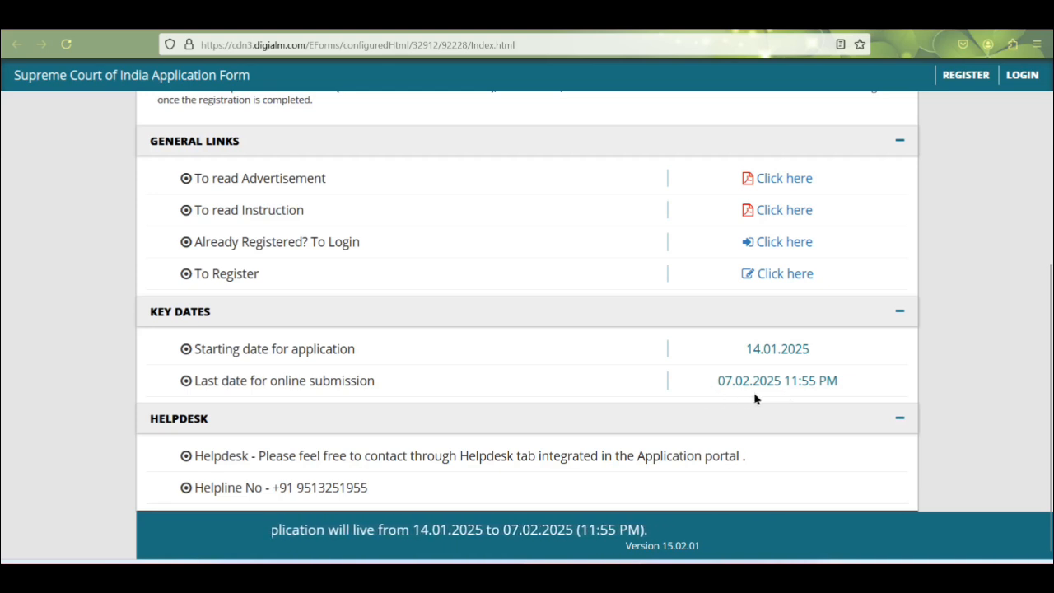
Open the advertisement and examine the engagement terms, essential qualifications, age limit and method of selection for Law Clerk-cum-Research Associates.
{"action": "scroll", "coordinate": [541, 332], "scroll_direction": "up", "scroll_amount": 3}
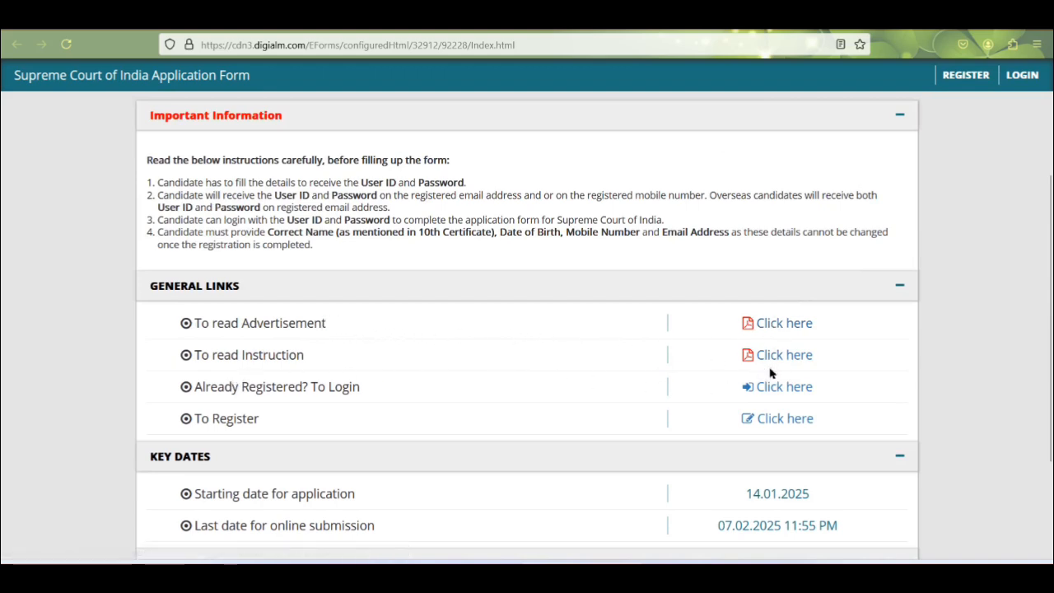
{"action": "left_click", "coordinate": [781, 325]}
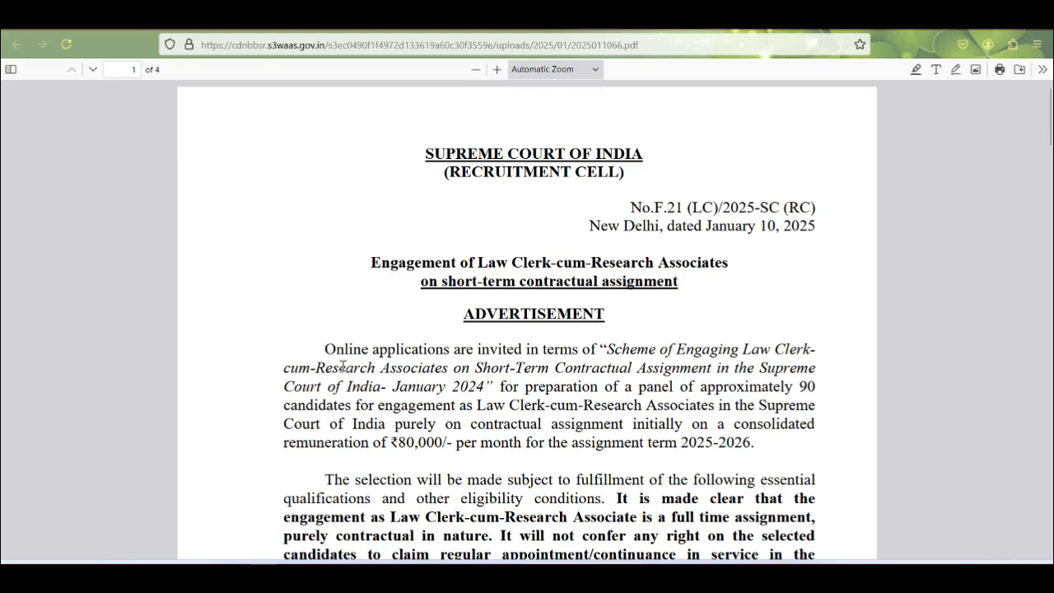
{"action": "scroll", "coordinate": [527, 352], "scroll_direction": "down", "scroll_amount": 5}
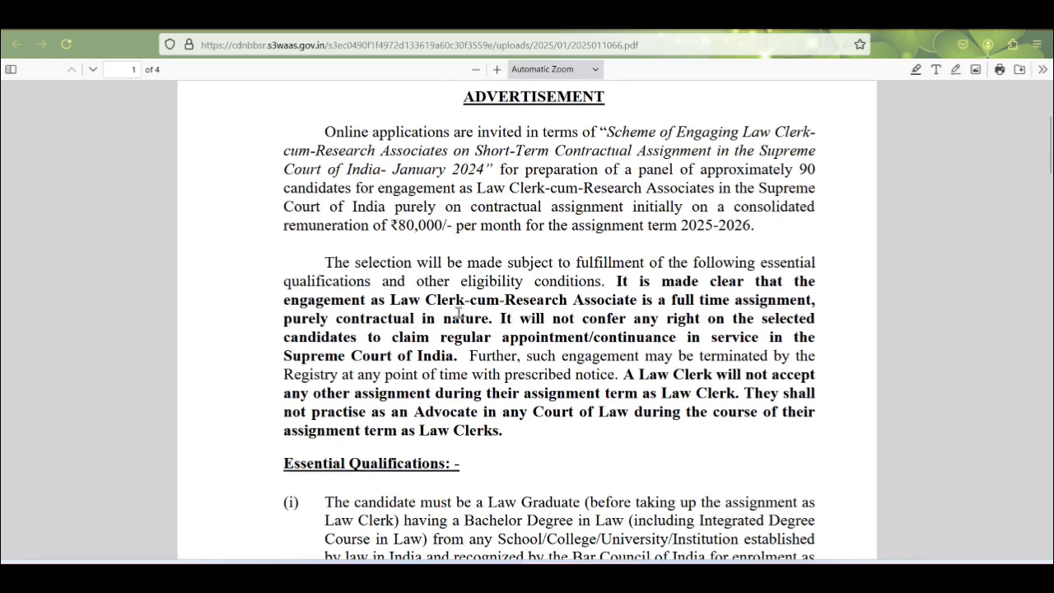
{"action": "scroll", "coordinate": [471, 317], "scroll_direction": "down", "scroll_amount": 5}
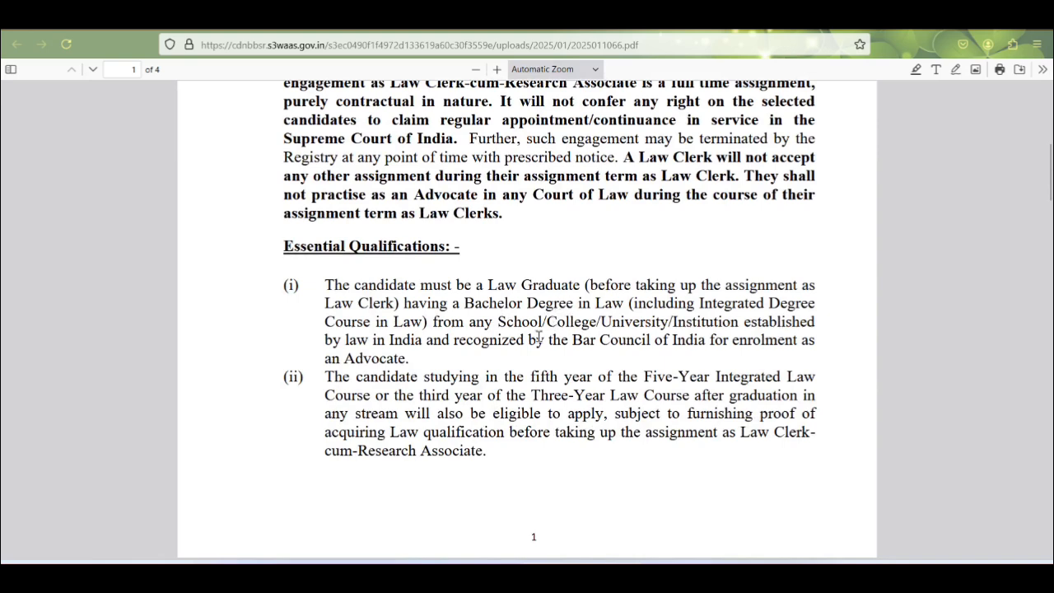
{"action": "scroll", "coordinate": [538, 338], "scroll_direction": "down", "scroll_amount": 5}
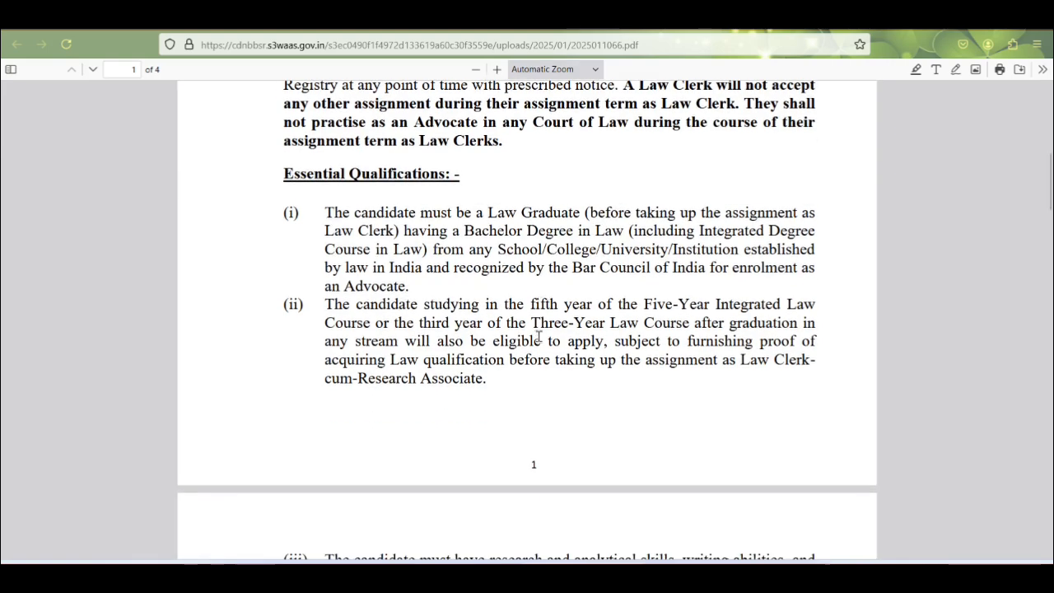
{"action": "scroll", "coordinate": [537, 340], "scroll_direction": "down", "scroll_amount": 6}
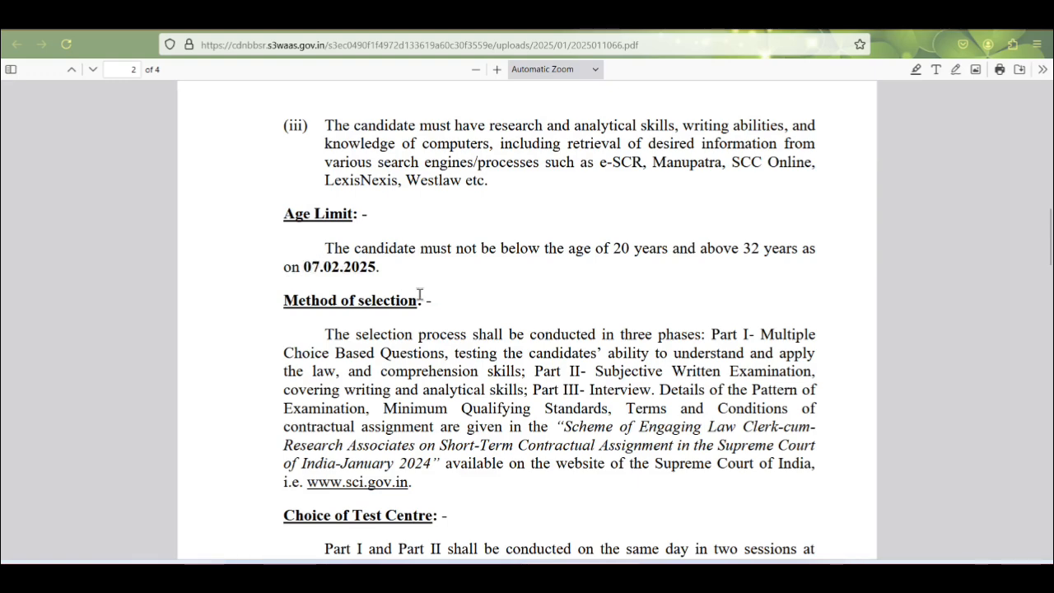
{"action": "scroll", "coordinate": [421, 299], "scroll_direction": "down", "scroll_amount": 2}
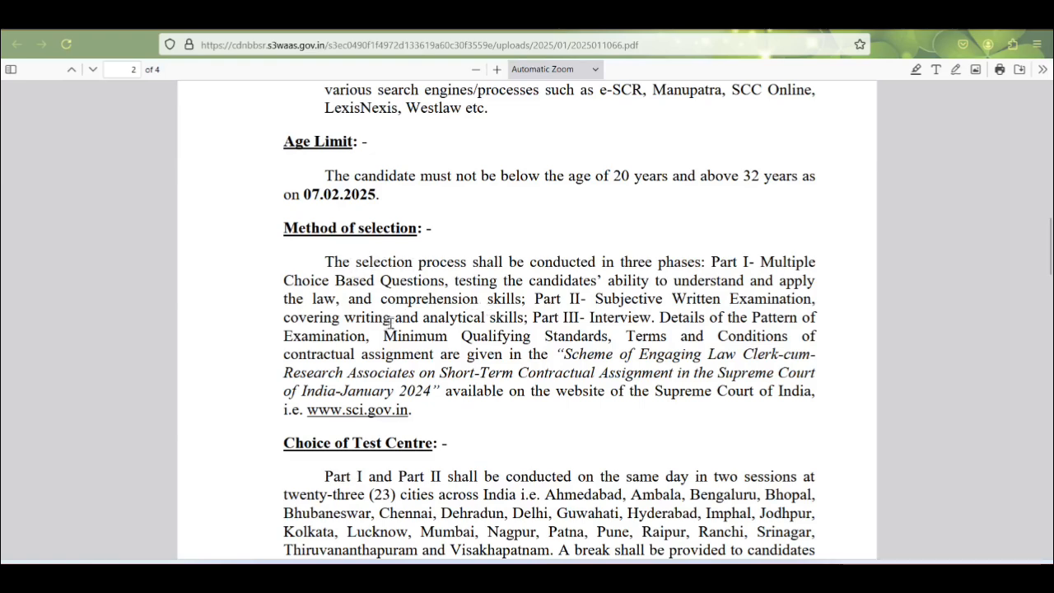
{"action": "scroll", "coordinate": [443, 317], "scroll_direction": "down", "scroll_amount": 3}
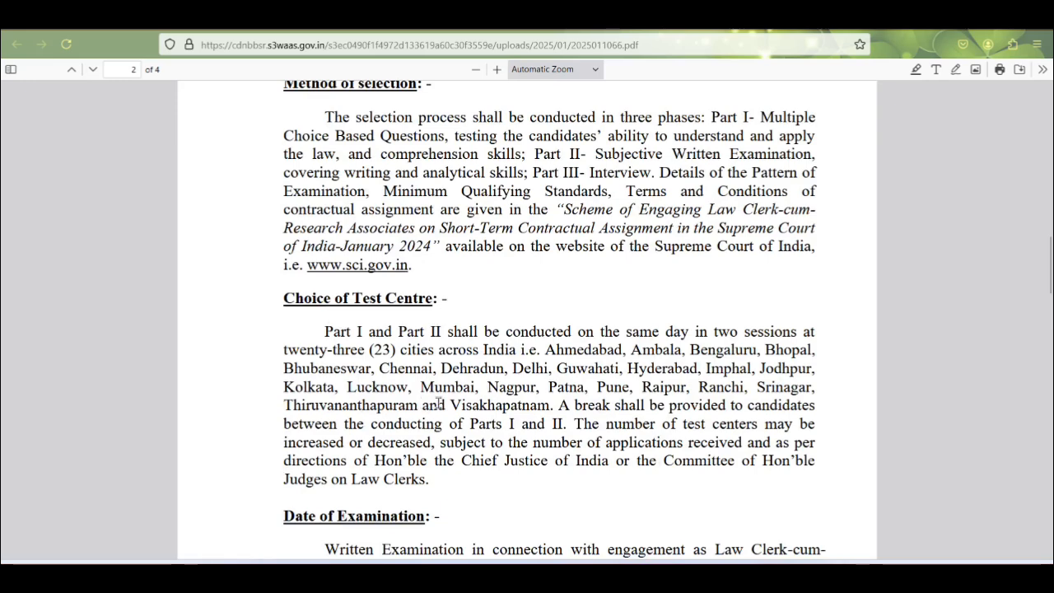
Read the advertisement's sections on test centres, examination date, answer keys, fee payment, closing date and general instructions.
{"action": "scroll", "coordinate": [503, 400], "scroll_direction": "down", "scroll_amount": 3}
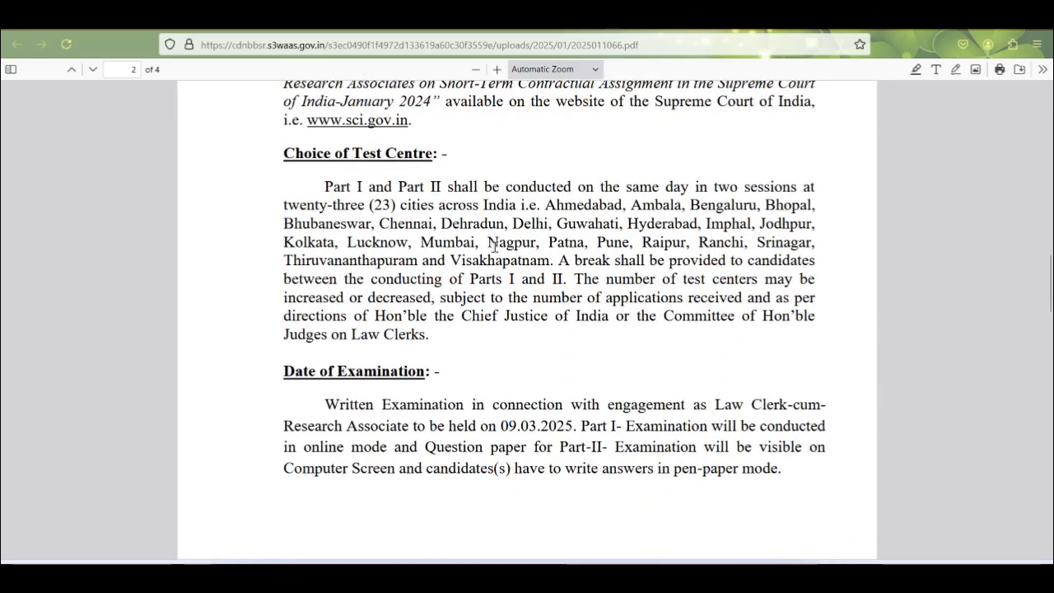
{"action": "scroll", "coordinate": [507, 297], "scroll_direction": "down", "scroll_amount": 3}
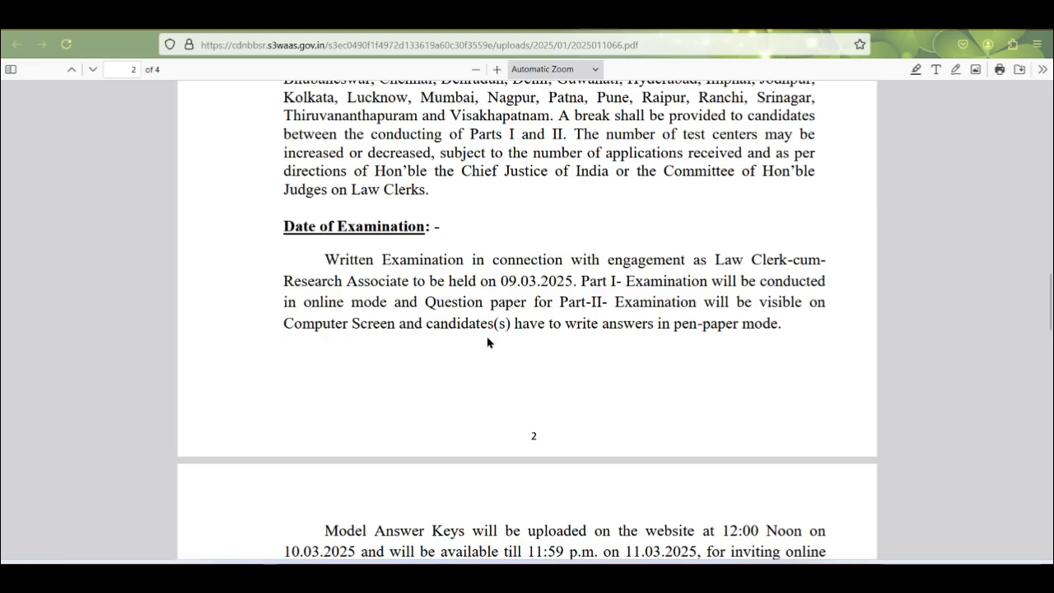
{"action": "scroll", "coordinate": [491, 343], "scroll_direction": "down", "scroll_amount": 3}
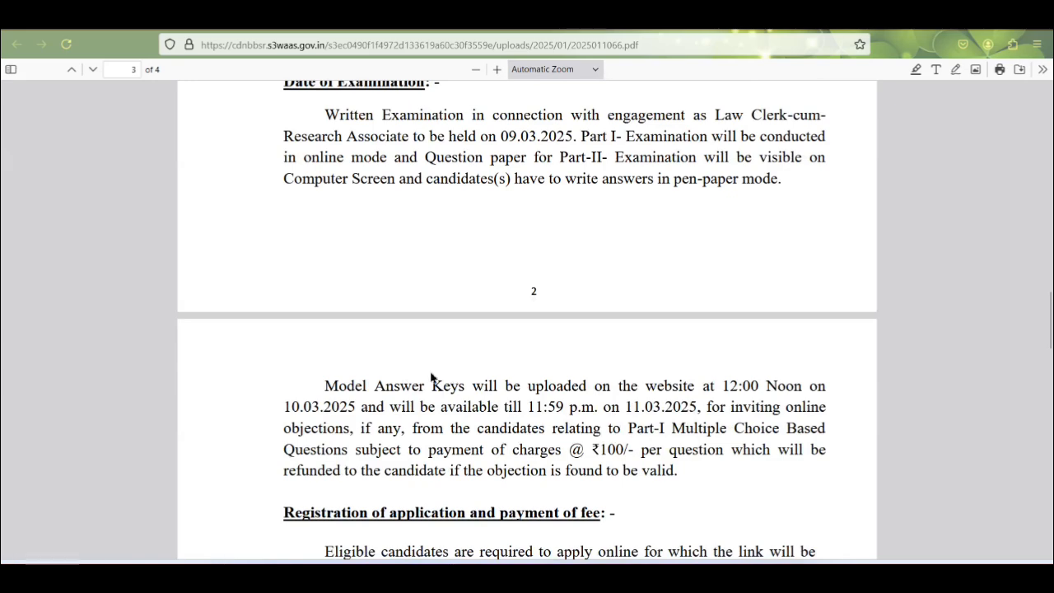
{"action": "scroll", "coordinate": [433, 378], "scroll_direction": "down", "scroll_amount": 3}
{"action": "scroll", "coordinate": [454, 370], "scroll_direction": "down", "scroll_amount": 3}
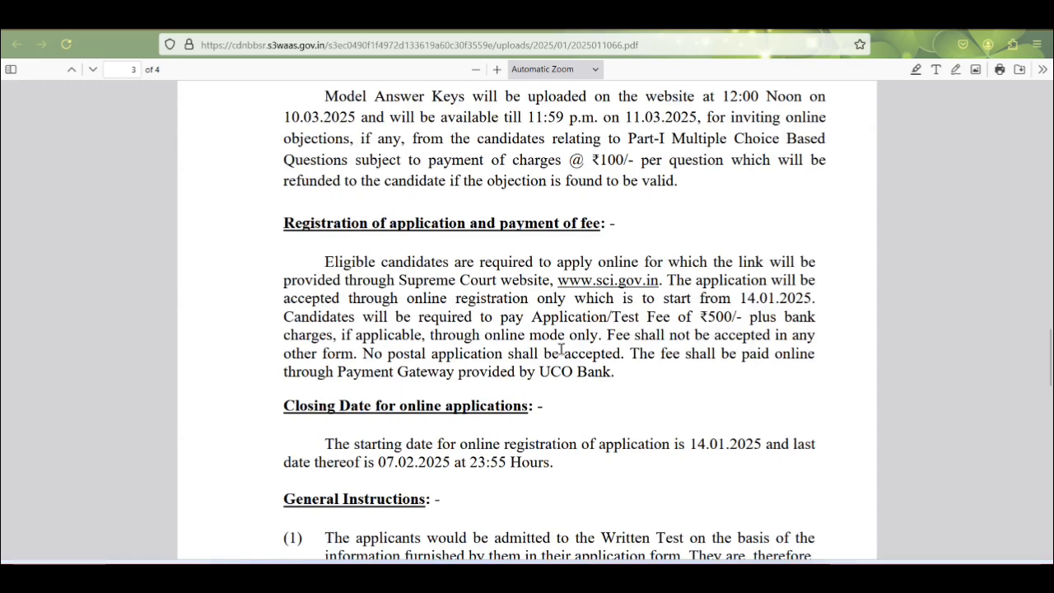
{"action": "scroll", "coordinate": [524, 352], "scroll_direction": "down", "scroll_amount": 2}
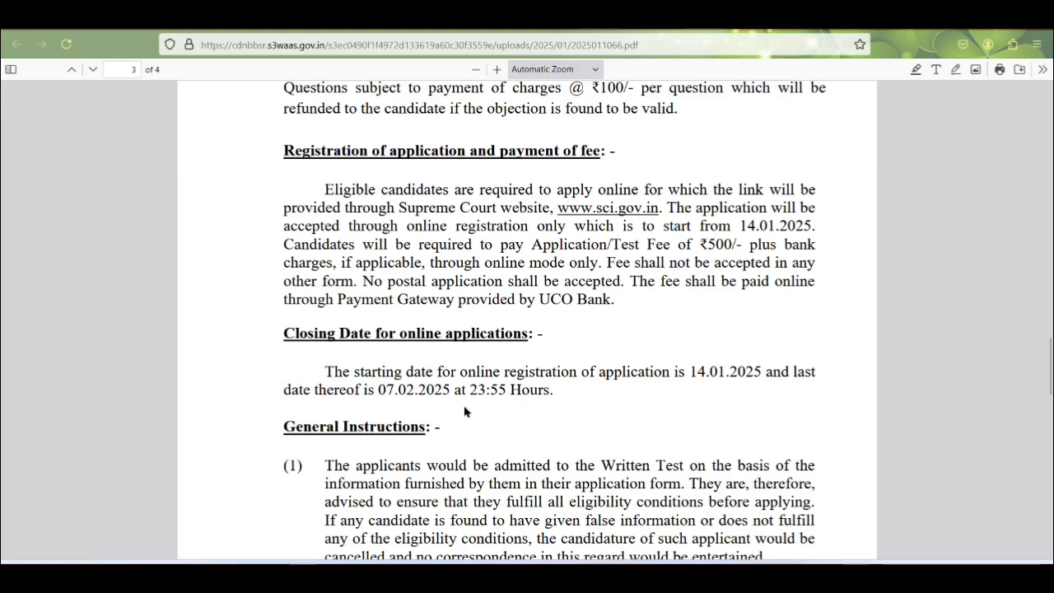
{"action": "scroll", "coordinate": [464, 407], "scroll_direction": "down", "scroll_amount": 5}
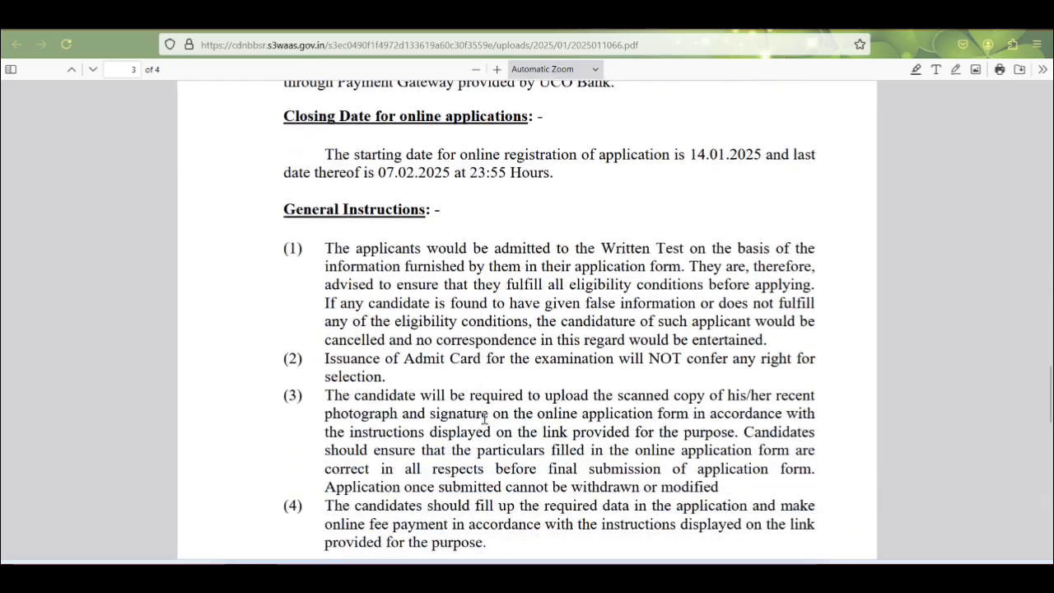
{"action": "scroll", "coordinate": [488, 418], "scroll_direction": "down", "scroll_amount": 5}
{"action": "scroll", "coordinate": [491, 426], "scroll_direction": "up", "scroll_amount": 17}
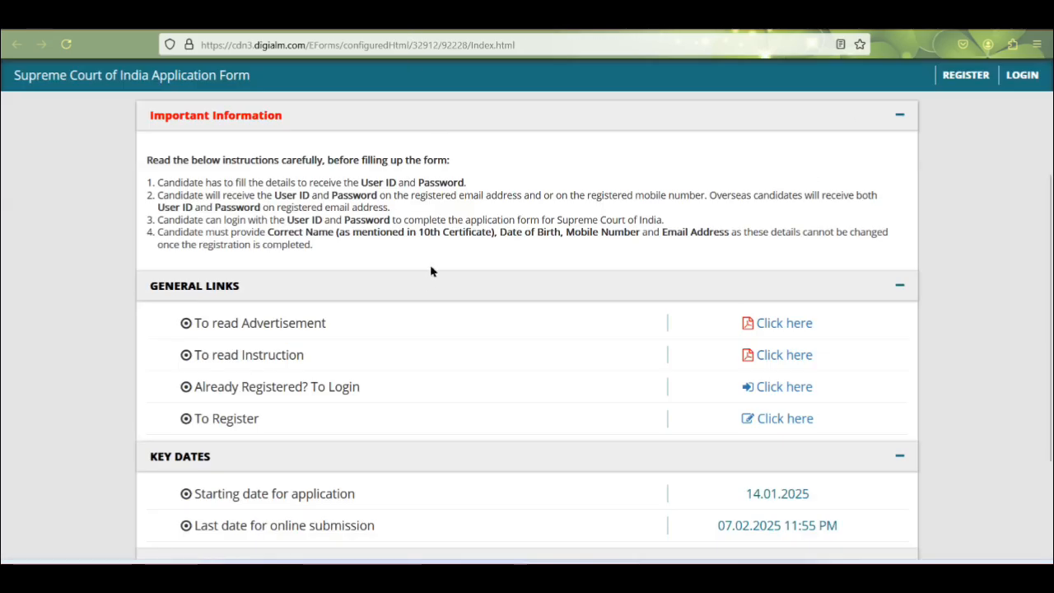
Open the new-candidate registration form and choose Law Clerk cum Research Associates as the contractual job applied for.
{"action": "scroll", "coordinate": [431, 268], "scroll_direction": "up", "scroll_amount": 3}
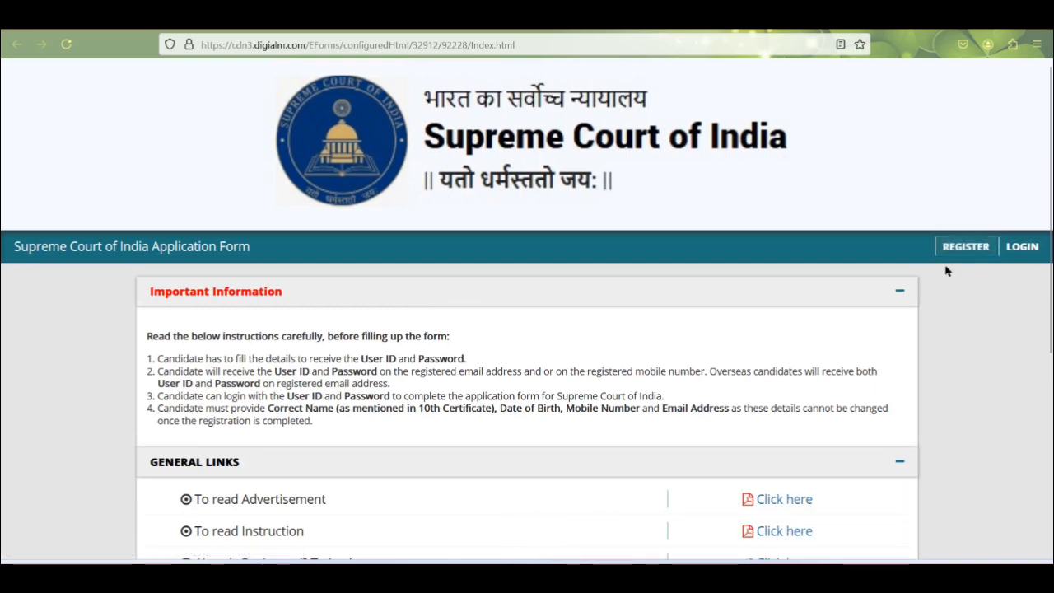
{"action": "left_click", "coordinate": [1025, 256]}
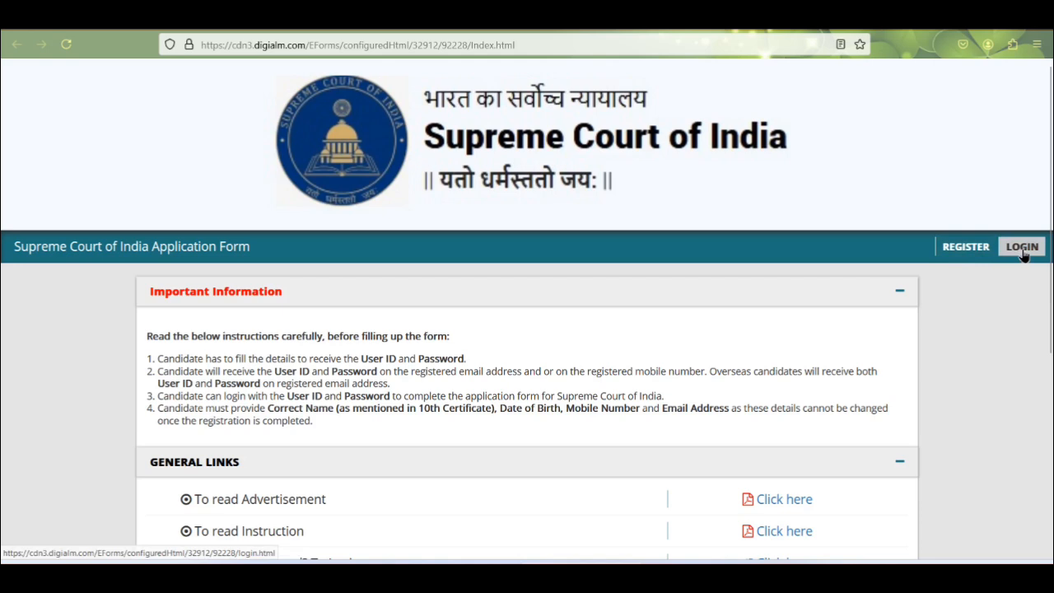
{"action": "left_click", "coordinate": [962, 250]}
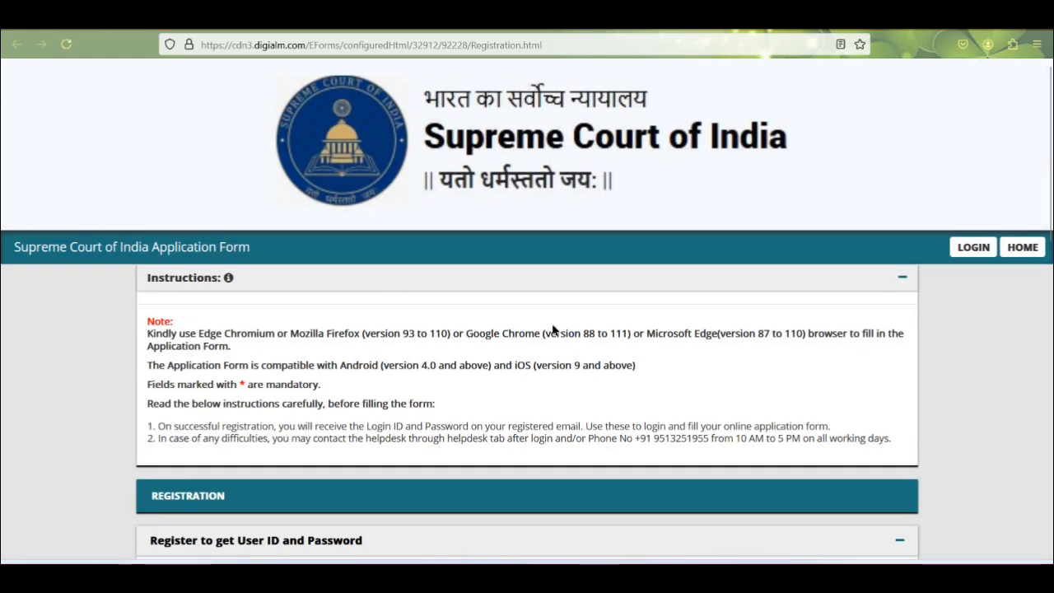
{"action": "scroll", "coordinate": [203, 188], "scroll_direction": "down", "scroll_amount": 3}
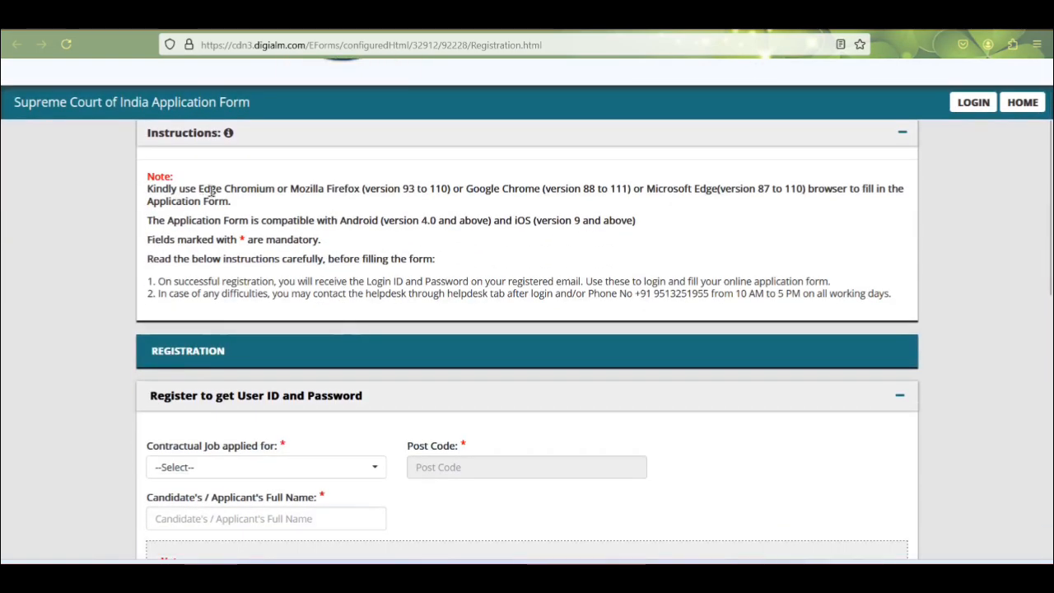
{"action": "scroll", "coordinate": [292, 237], "scroll_direction": "down", "scroll_amount": 4}
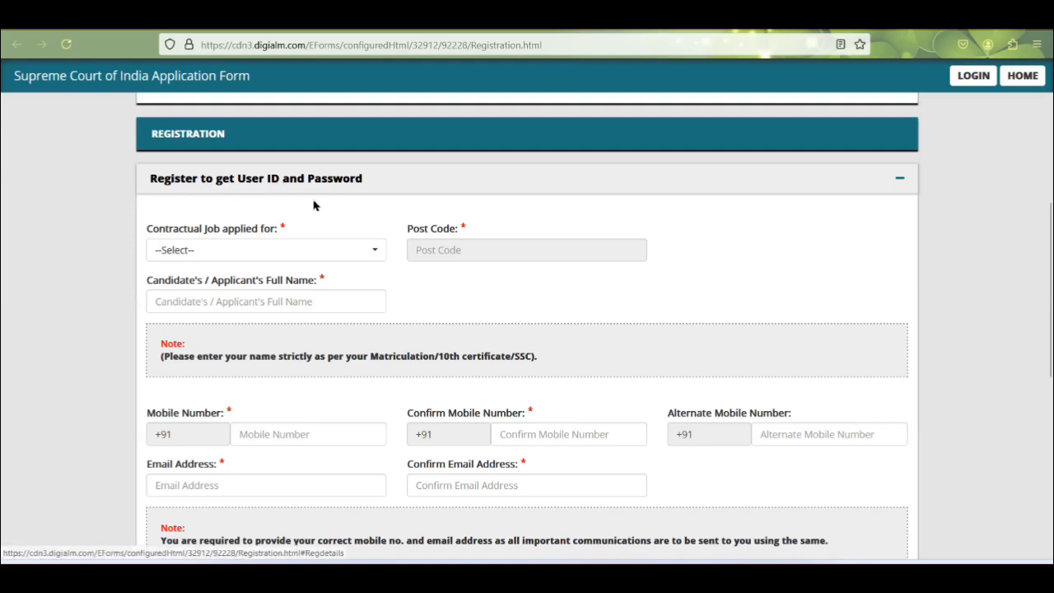
{"action": "left_click", "coordinate": [237, 257]}
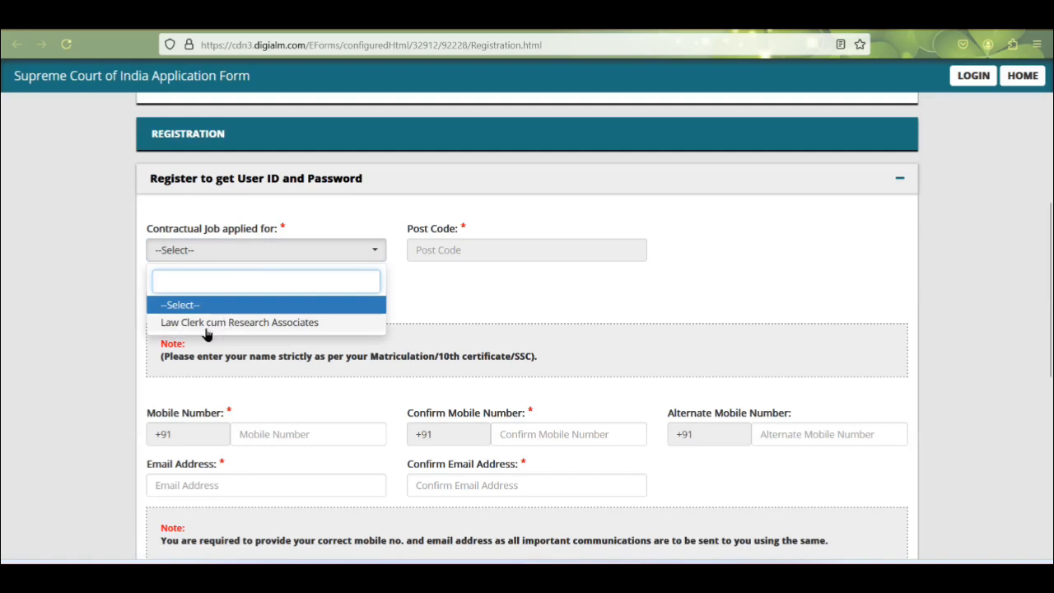
{"action": "left_click", "coordinate": [301, 324]}
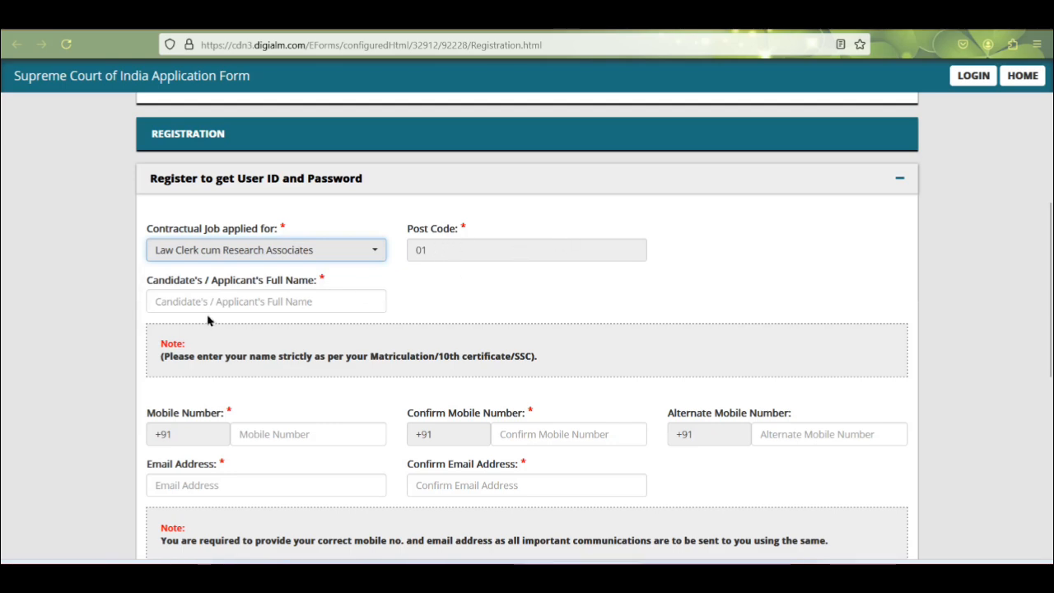
Validate the entered OTP, dismiss the notice and agree to the registration declaration.
{"action": "scroll", "coordinate": [208, 321], "scroll_direction": "down", "scroll_amount": 2}
{"action": "scroll", "coordinate": [241, 268], "scroll_direction": "up", "scroll_amount": 1}
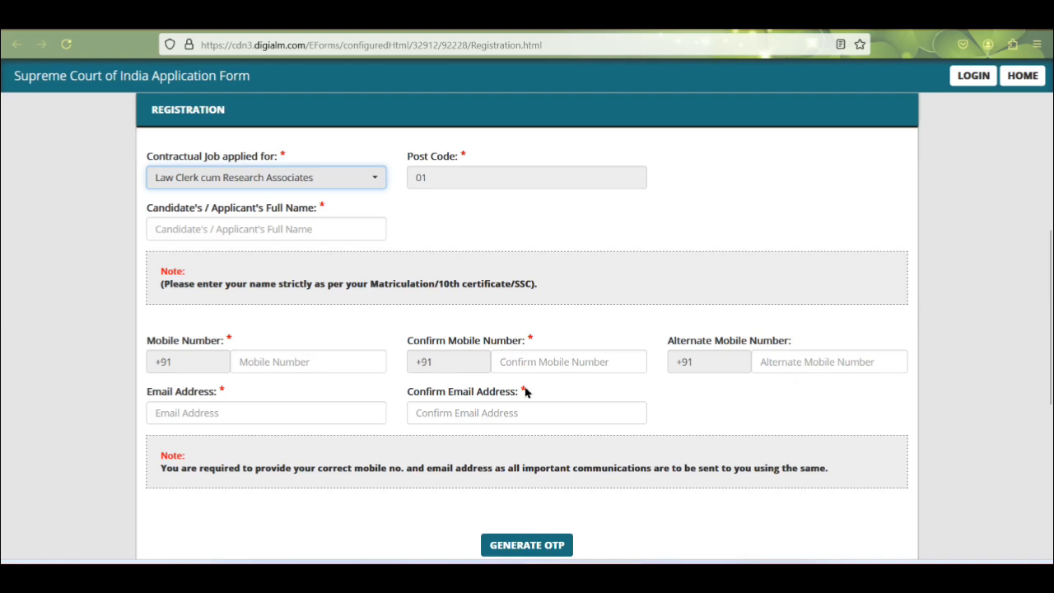
{"action": "scroll", "coordinate": [228, 376], "scroll_direction": "down", "scroll_amount": 2}
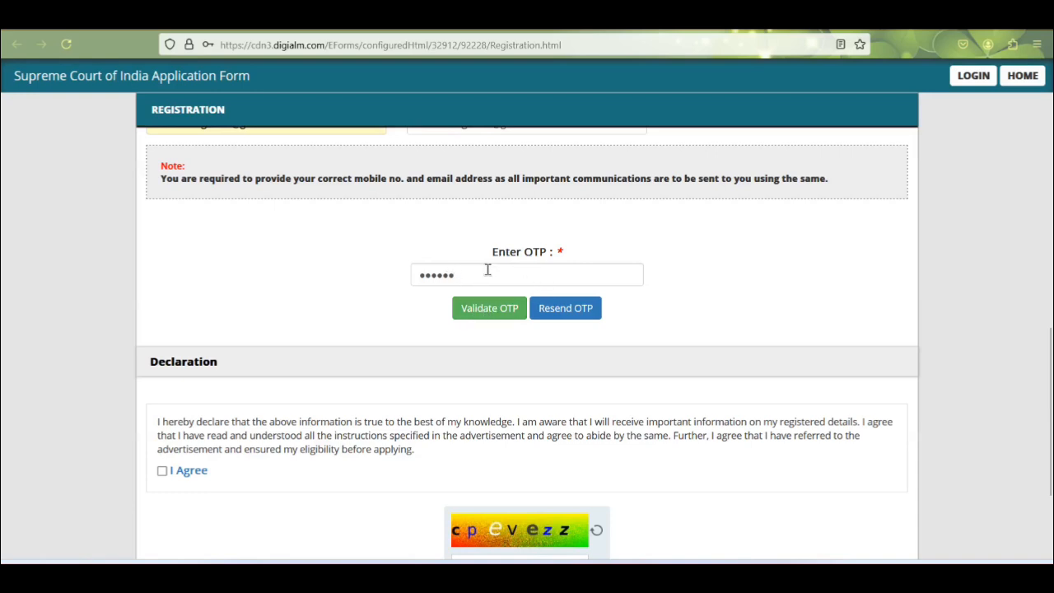
{"action": "left_click", "coordinate": [494, 309]}
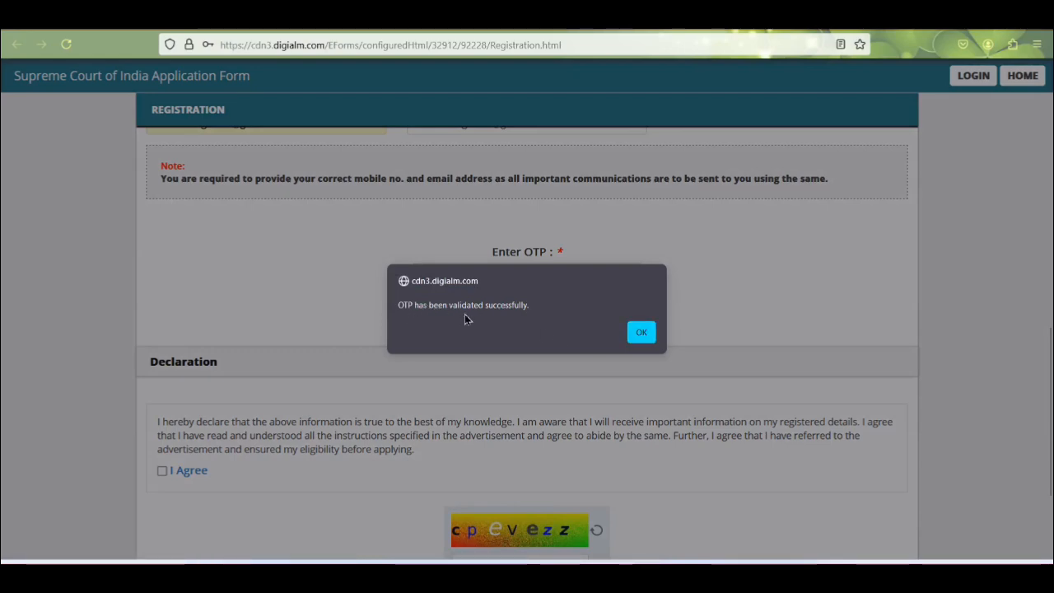
{"action": "left_click", "coordinate": [655, 338]}
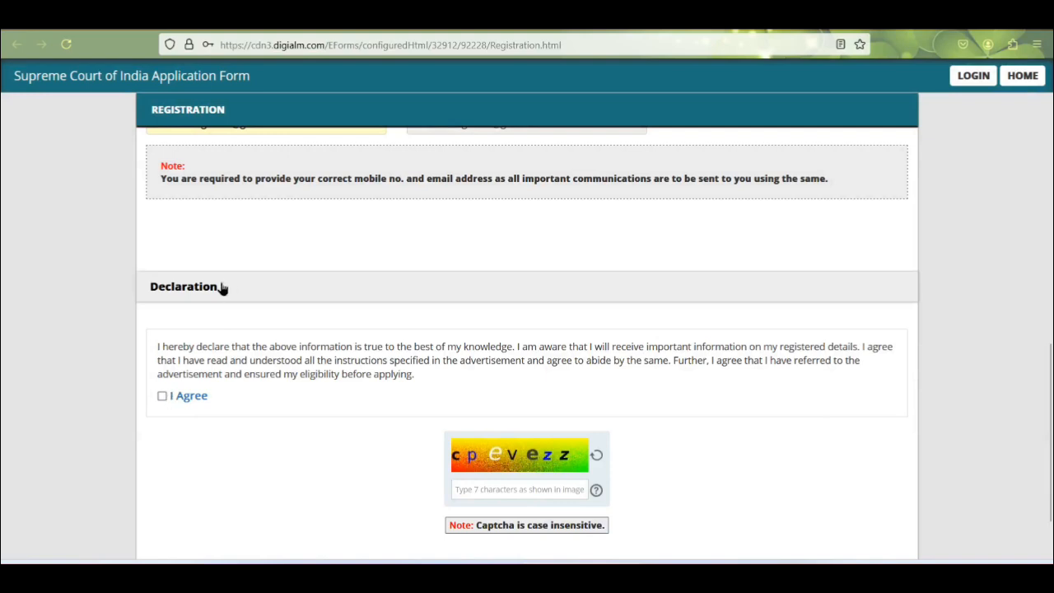
{"action": "left_click", "coordinate": [162, 397]}
{"action": "scroll", "coordinate": [370, 263], "scroll_direction": "down", "scroll_amount": 2}
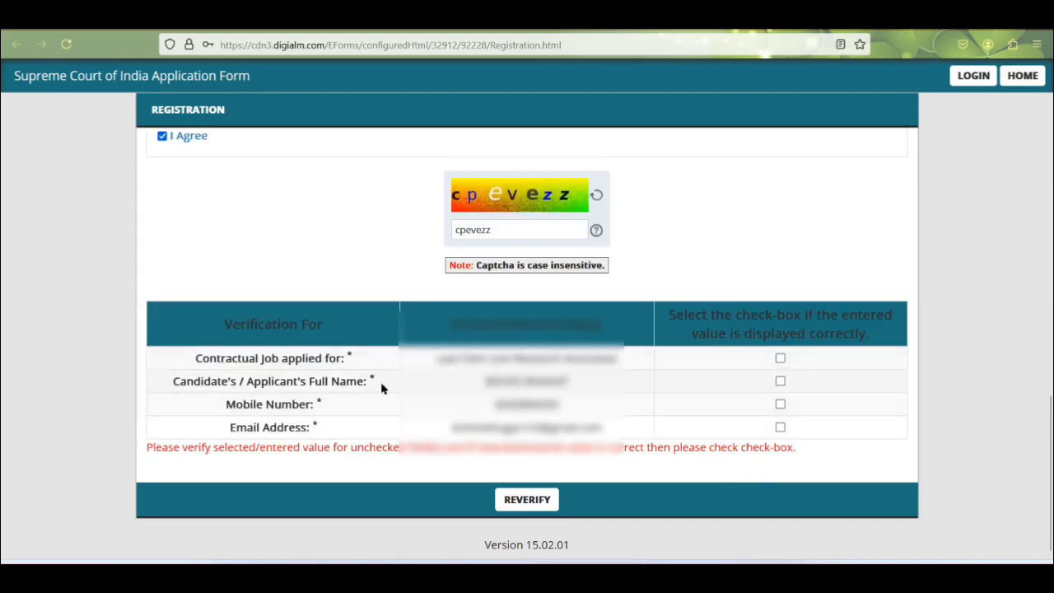
Mark the contractual job, applicant's full name, mobile number and email address as correct in the verification table and reverify them.
{"action": "left_click", "coordinate": [780, 358]}
{"action": "left_click", "coordinate": [780, 382]}
{"action": "left_click", "coordinate": [780, 404]}
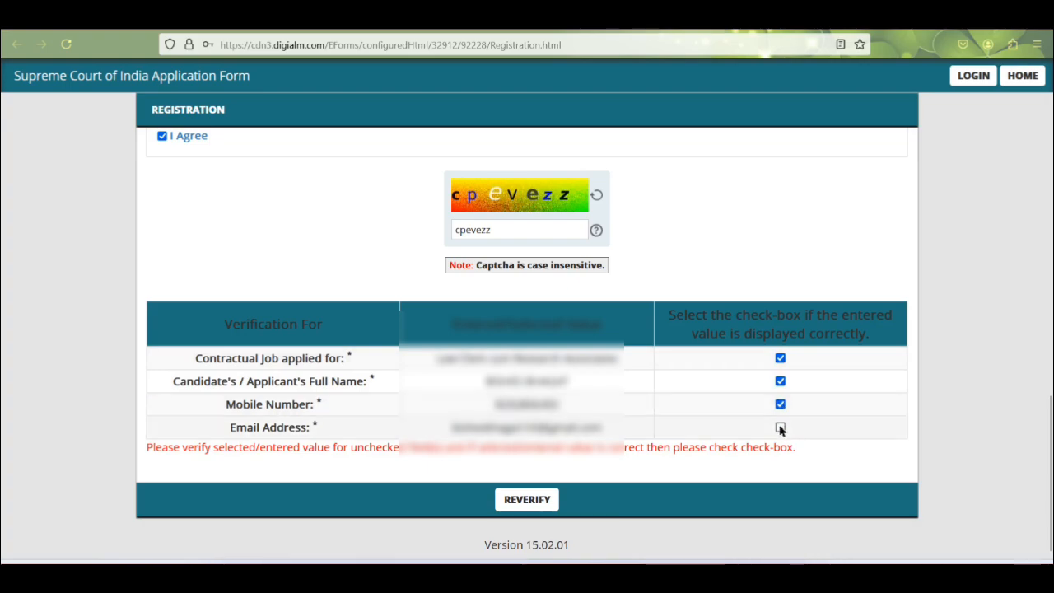
{"action": "left_click", "coordinate": [780, 428]}
{"action": "left_click", "coordinate": [522, 504]}
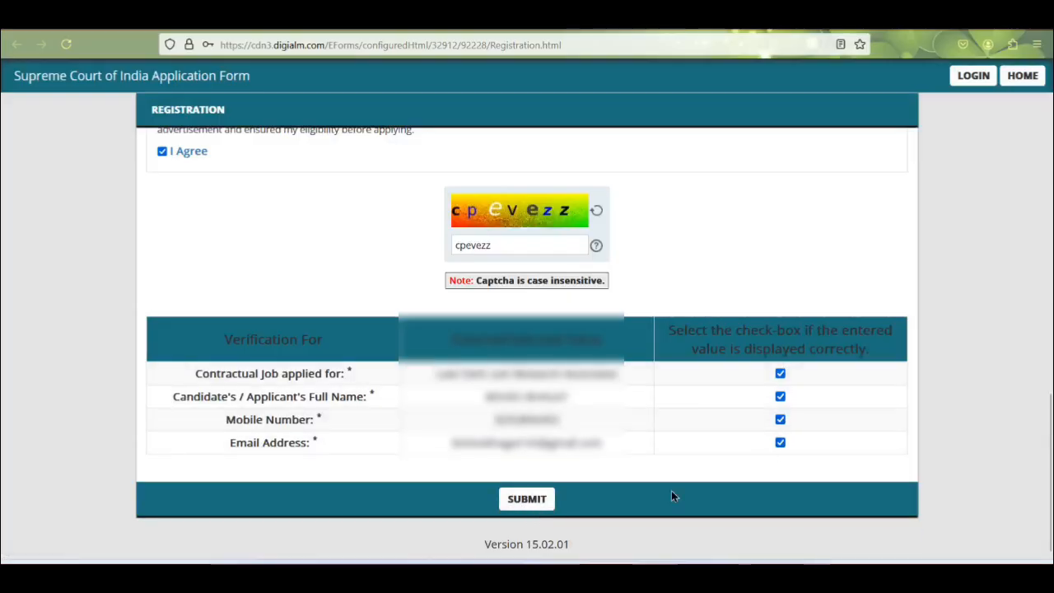
Submit the registration, agree to the privacy notice and close the registration note.
{"action": "left_click", "coordinate": [527, 504]}
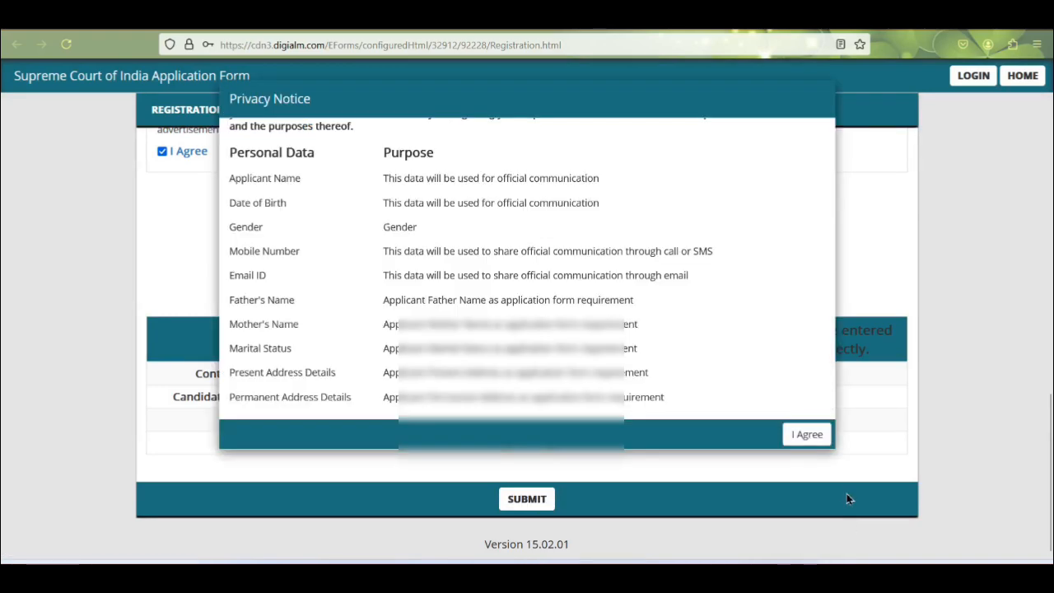
{"action": "left_click", "coordinate": [808, 437]}
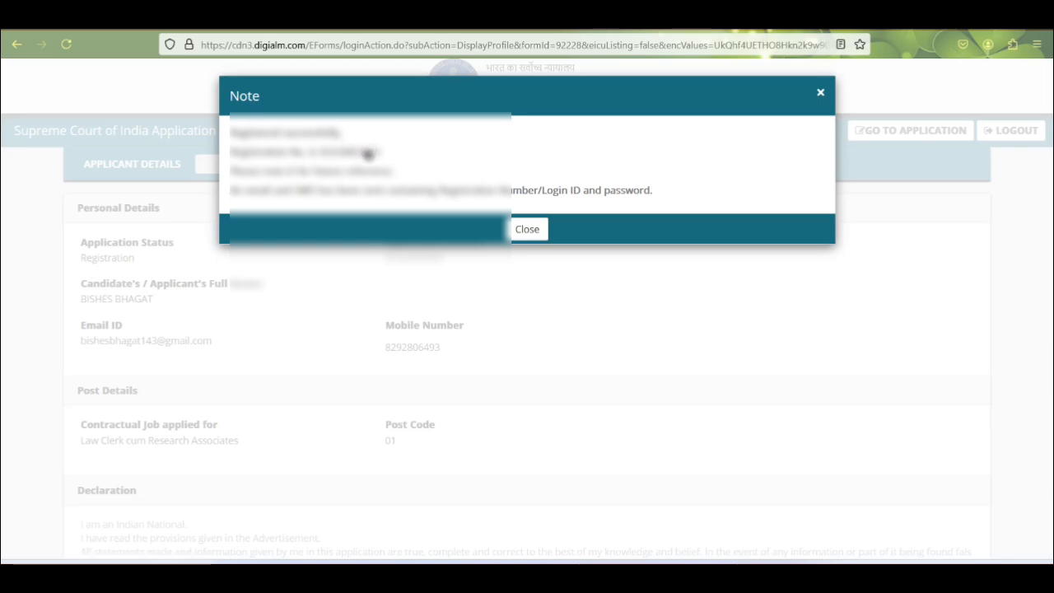
{"action": "left_click", "coordinate": [527, 230]}
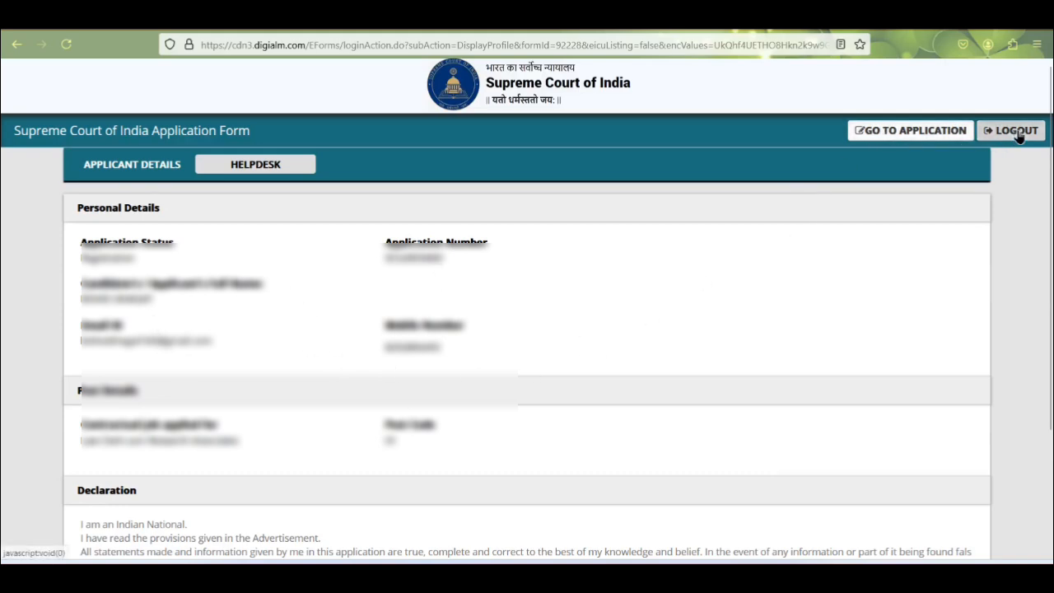
Go to the application form and fill in the gender as Male and the applicant's date of birth.
{"action": "left_click", "coordinate": [924, 135]}
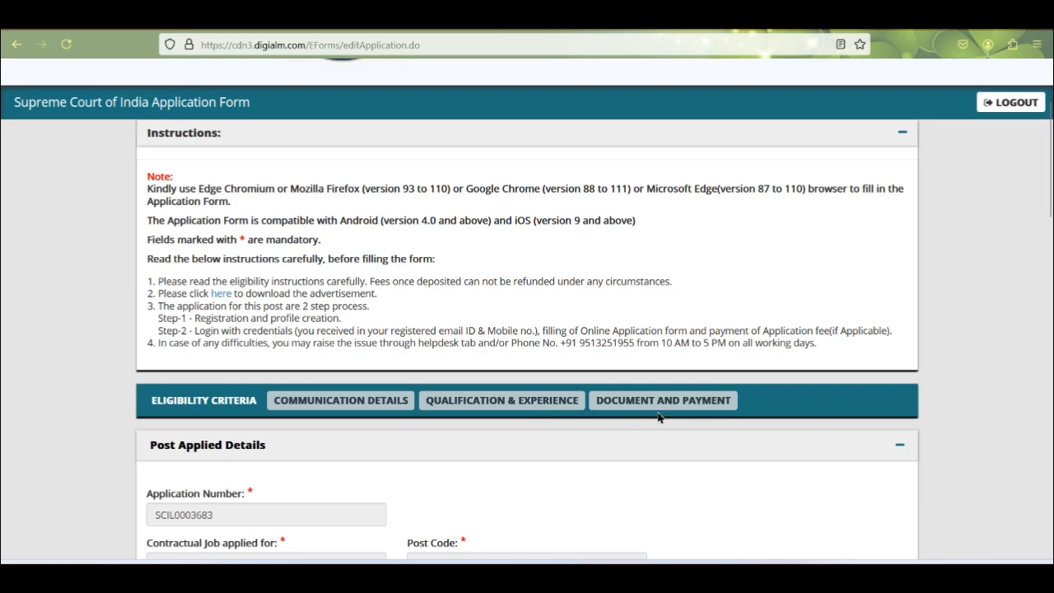
{"action": "scroll", "coordinate": [333, 404], "scroll_direction": "down", "scroll_amount": 5}
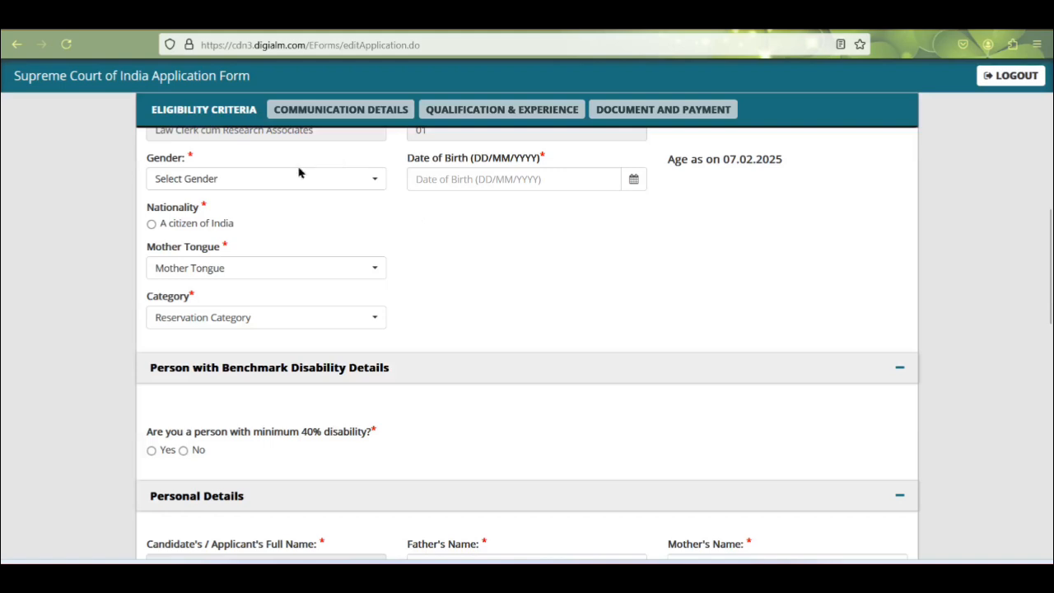
{"action": "left_click", "coordinate": [213, 186]}
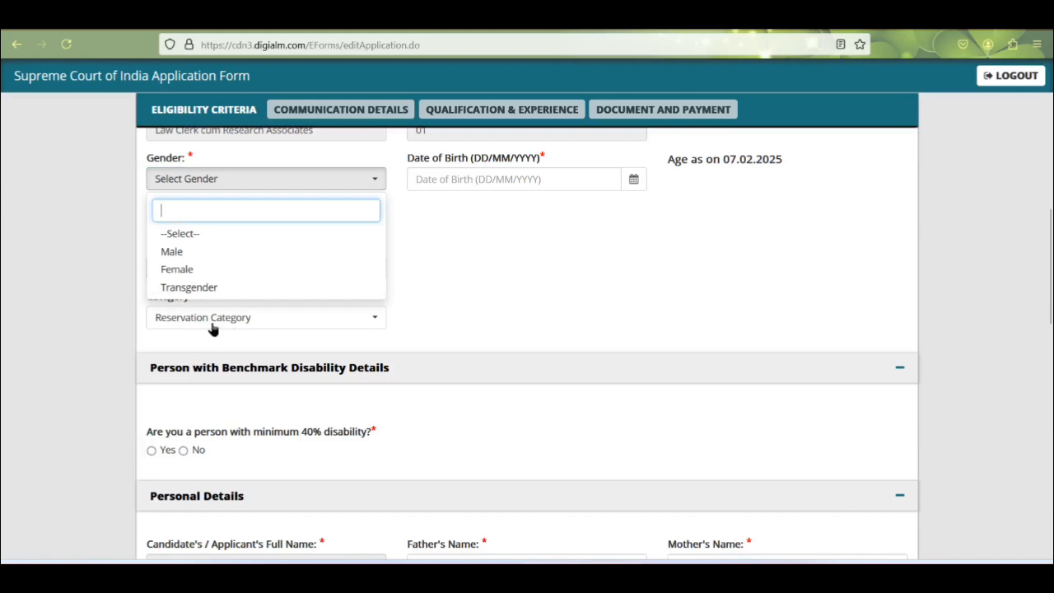
{"action": "left_click", "coordinate": [176, 254]}
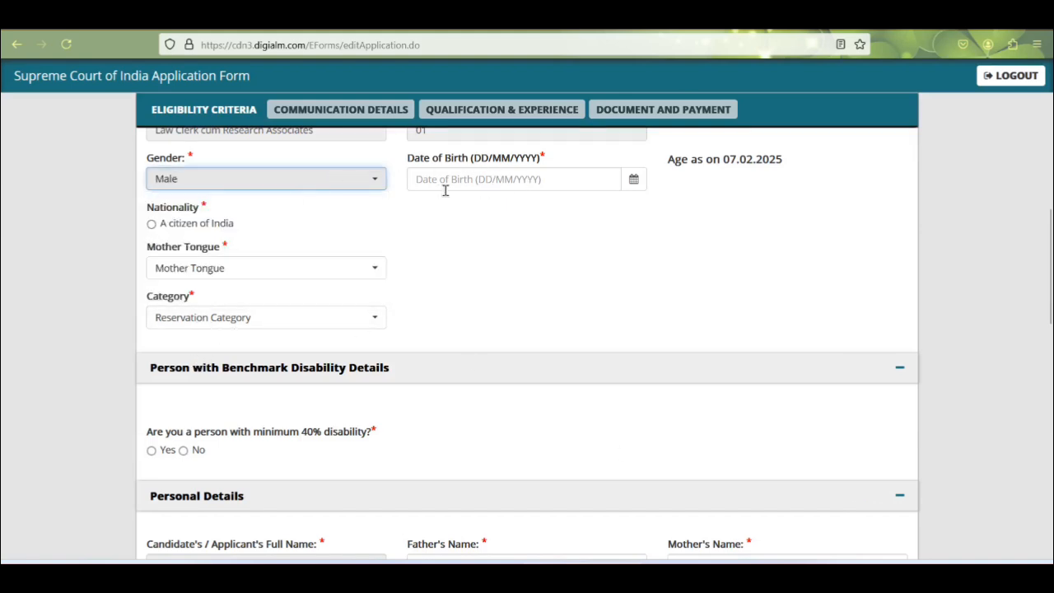
{"action": "left_click", "coordinate": [632, 181]}
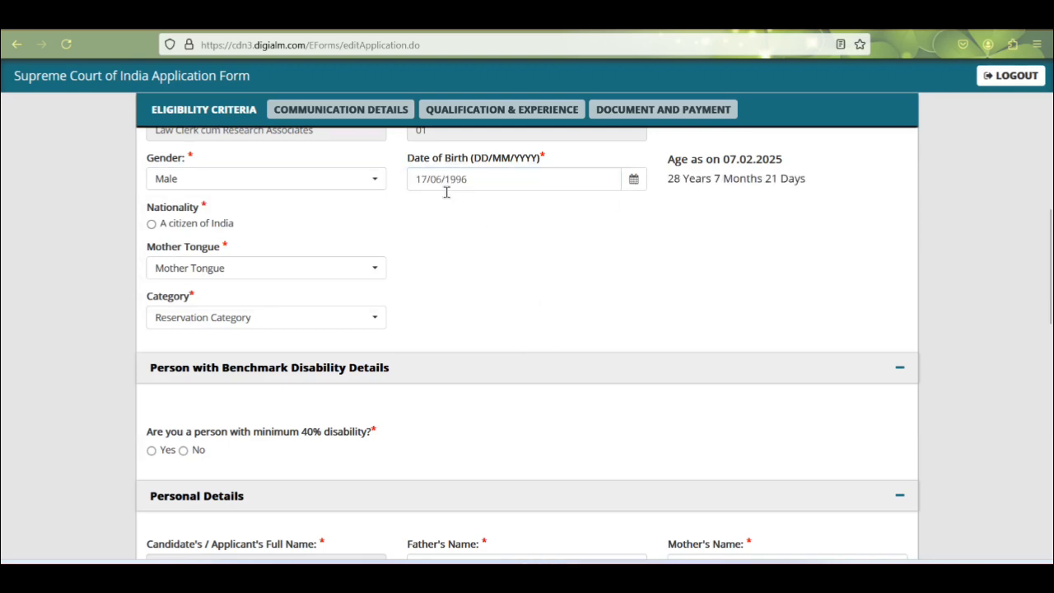
Declare the applicant's nationality as a citizen of India and choose Hindi as the mother tongue.
{"action": "left_click", "coordinate": [152, 225]}
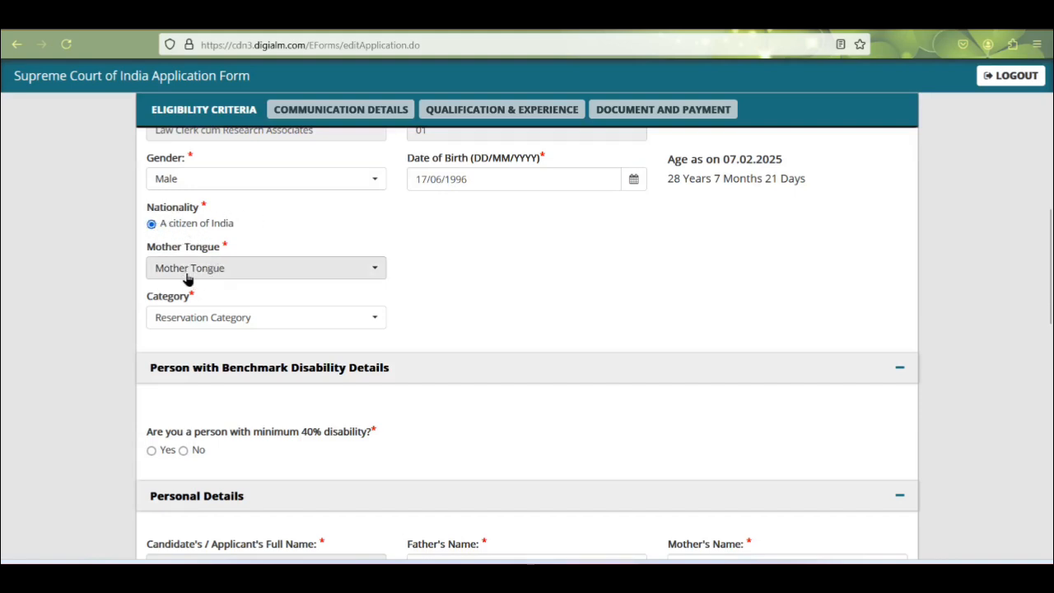
{"action": "left_click", "coordinate": [227, 274]}
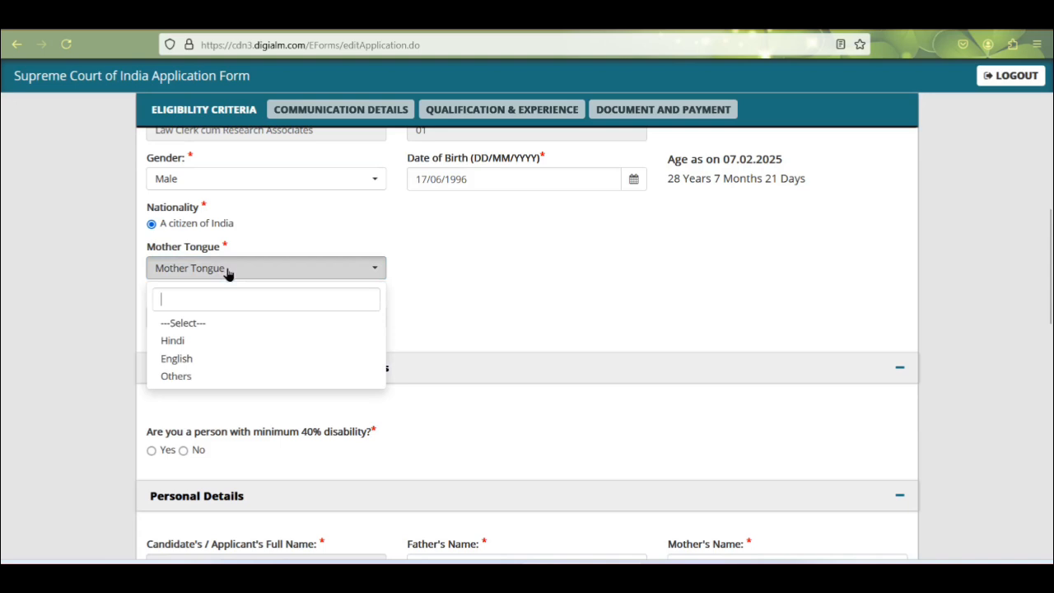
{"action": "left_click", "coordinate": [176, 343]}
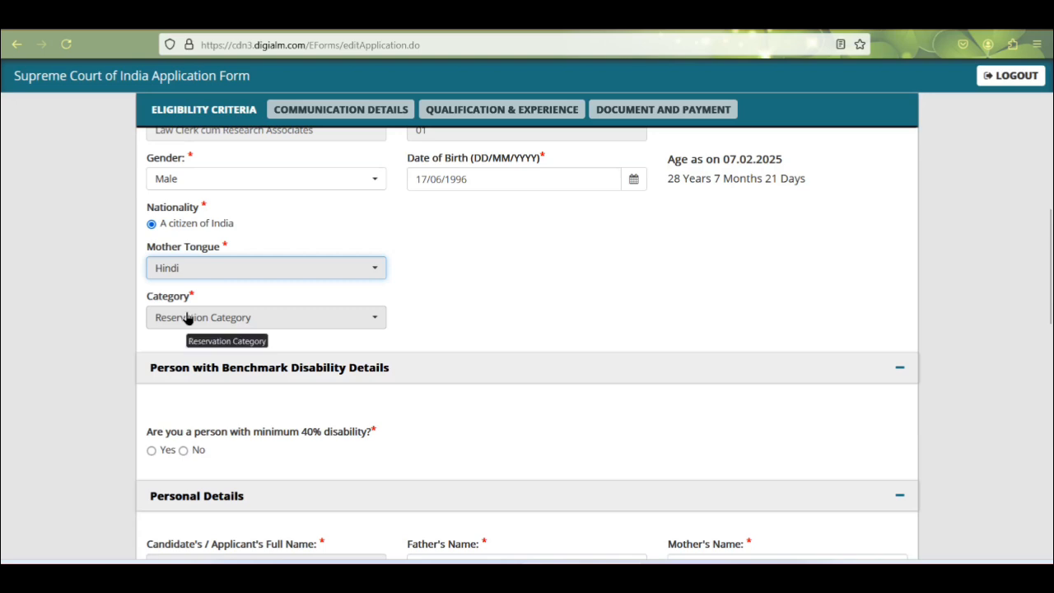
Choose ST as the reservation category and answer No to the minimum 40% disability question.
{"action": "left_click", "coordinate": [229, 322]}
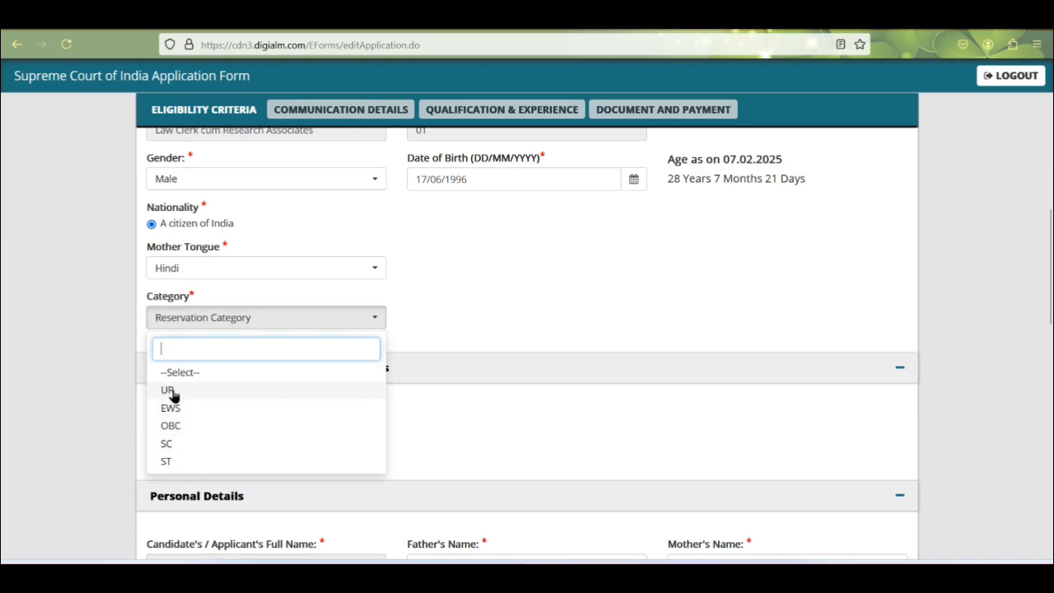
{"action": "left_click", "coordinate": [167, 462]}
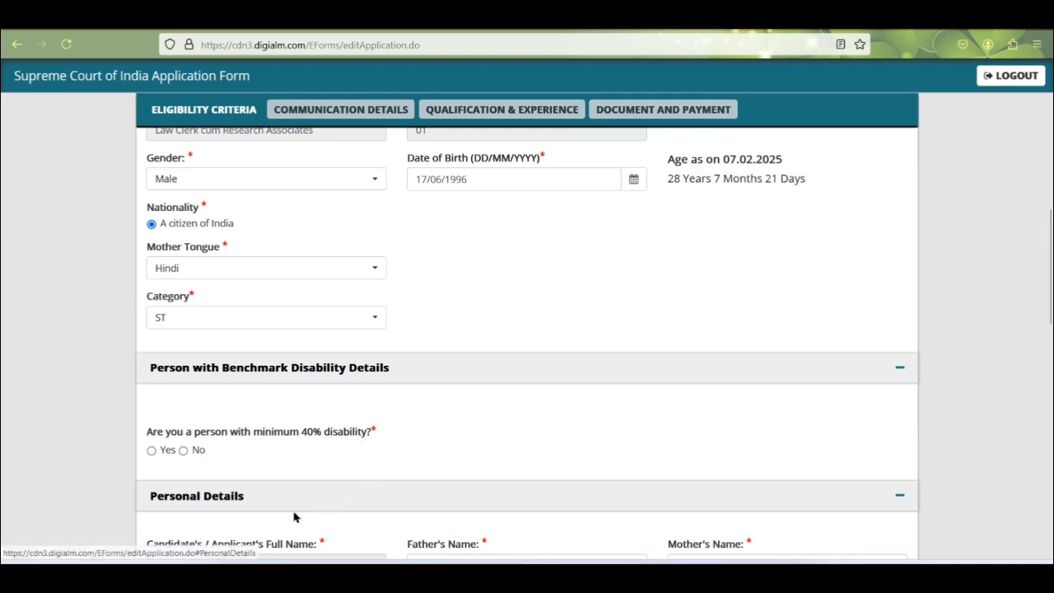
{"action": "left_click", "coordinate": [184, 451]}
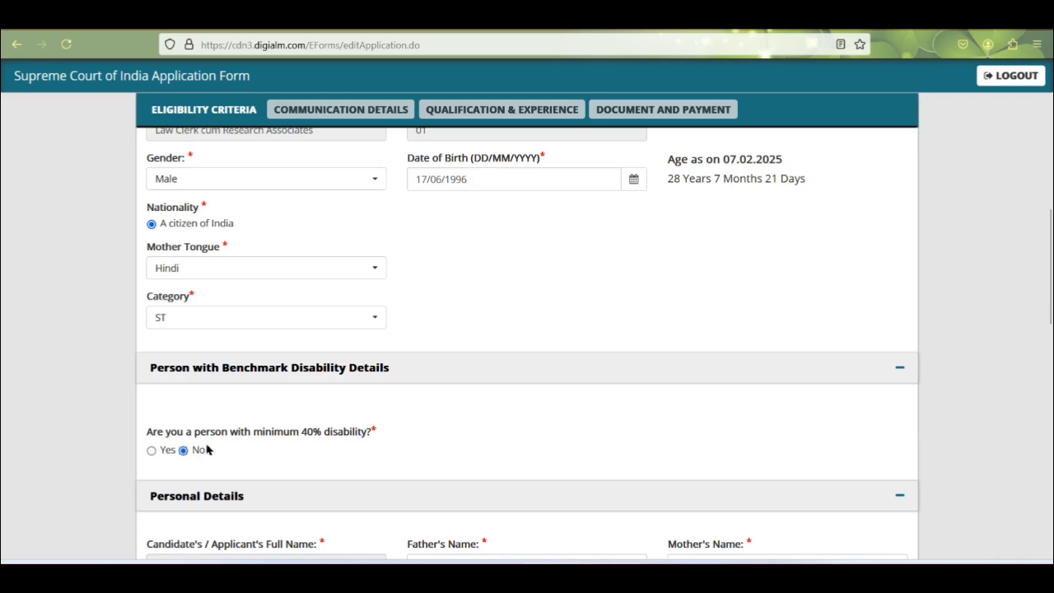
In the personal details, set the marital status to Unmarried and the religion to Others, named SARNA.
{"action": "scroll", "coordinate": [692, 449], "scroll_direction": "down", "scroll_amount": 4}
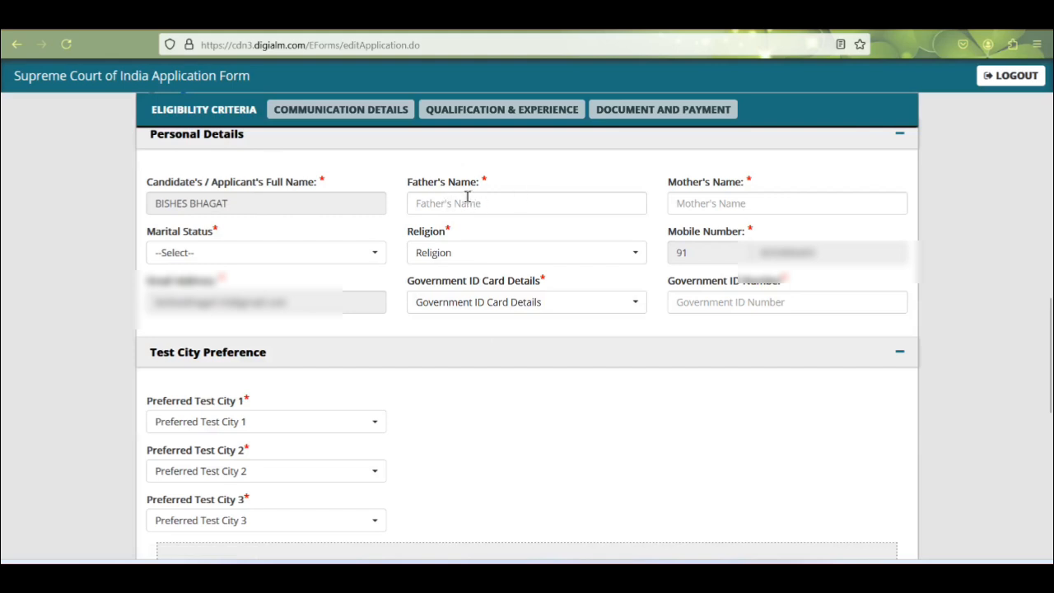
{"action": "left_click", "coordinate": [226, 255]}
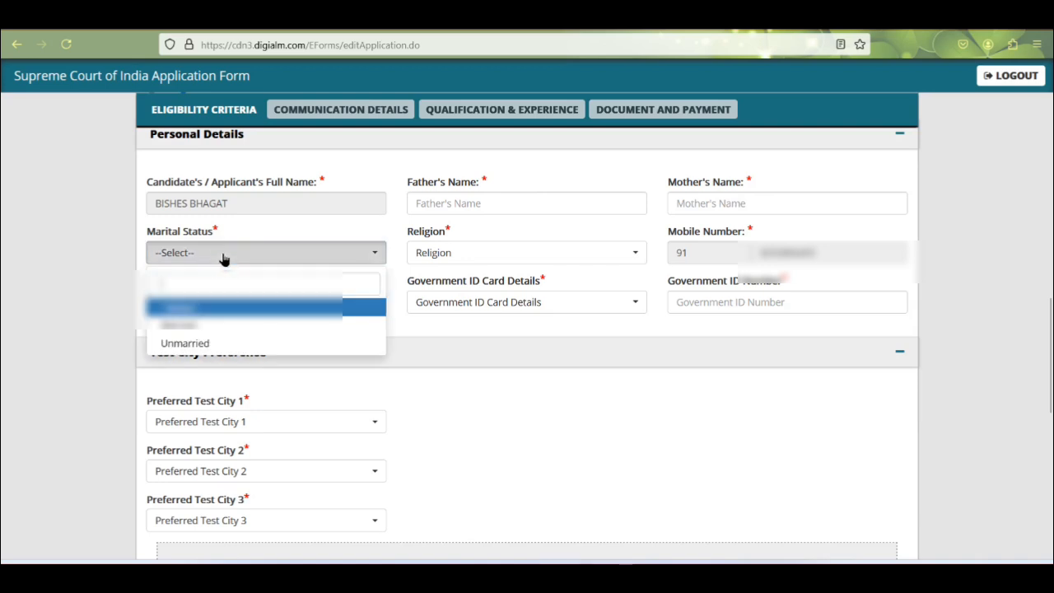
{"action": "left_click", "coordinate": [198, 343]}
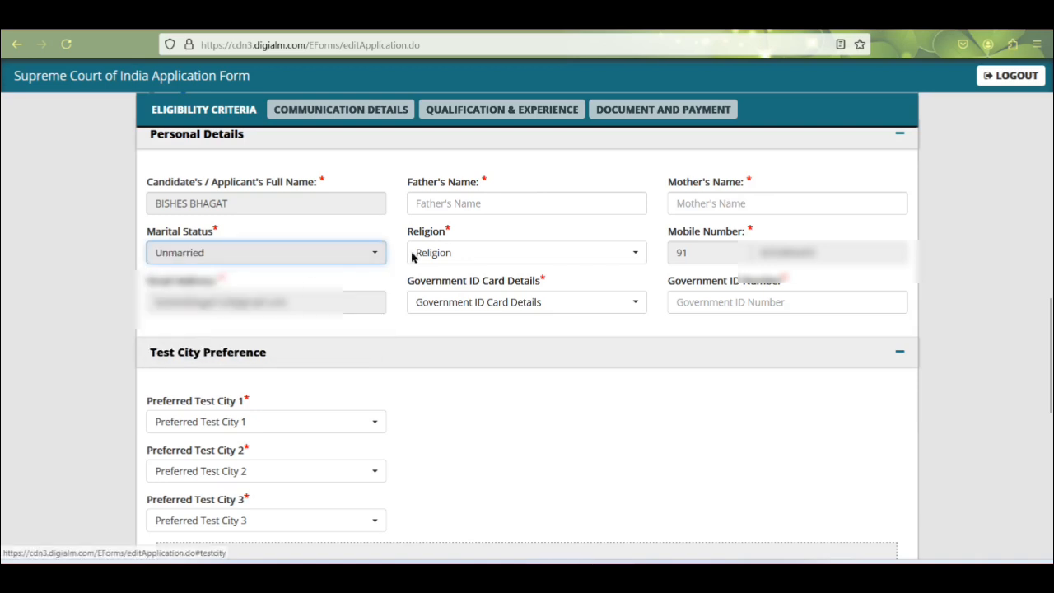
{"action": "left_click", "coordinate": [499, 258]}
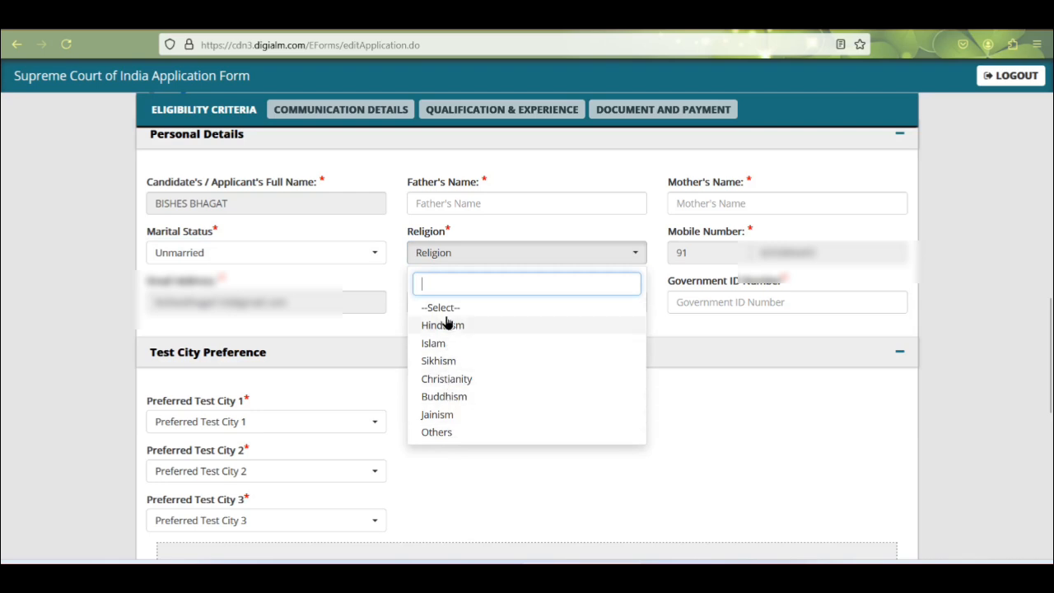
{"action": "left_click", "coordinate": [438, 433]}
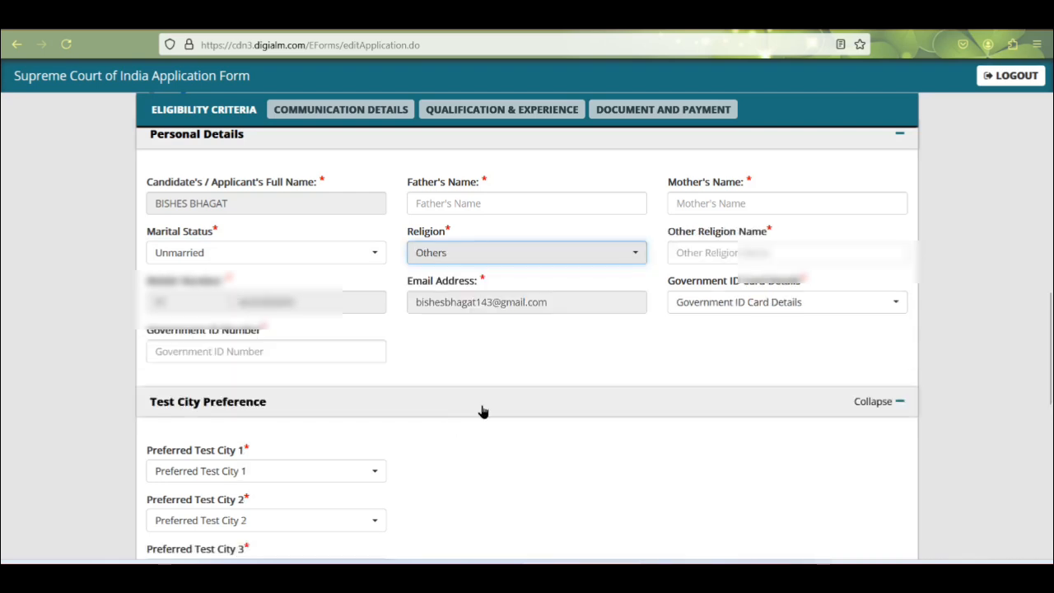
{"action": "left_click", "coordinate": [714, 254]}
{"action": "type", "text": "SARNA"}
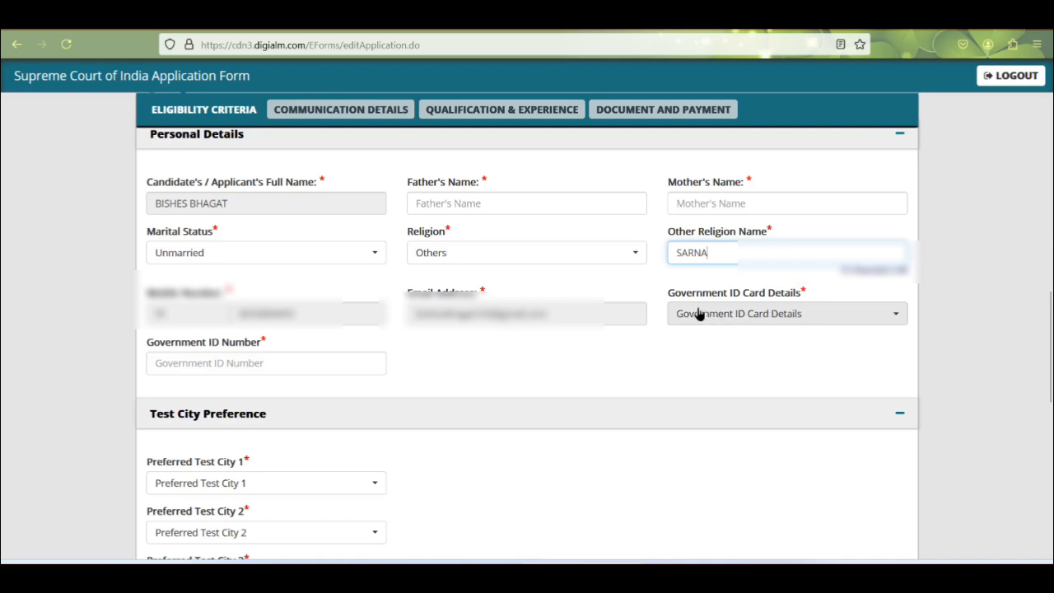
Choose Pan Card as the government ID type and go to the government ID number field.
{"action": "left_click", "coordinate": [765, 321]}
{"action": "left_click", "coordinate": [745, 307]}
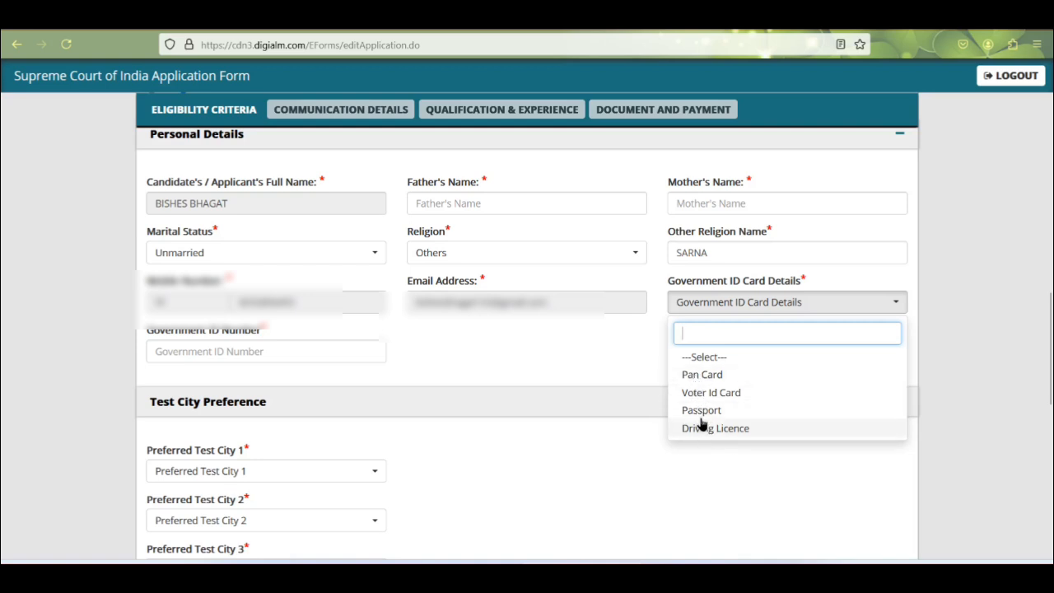
{"action": "left_click", "coordinate": [699, 381]}
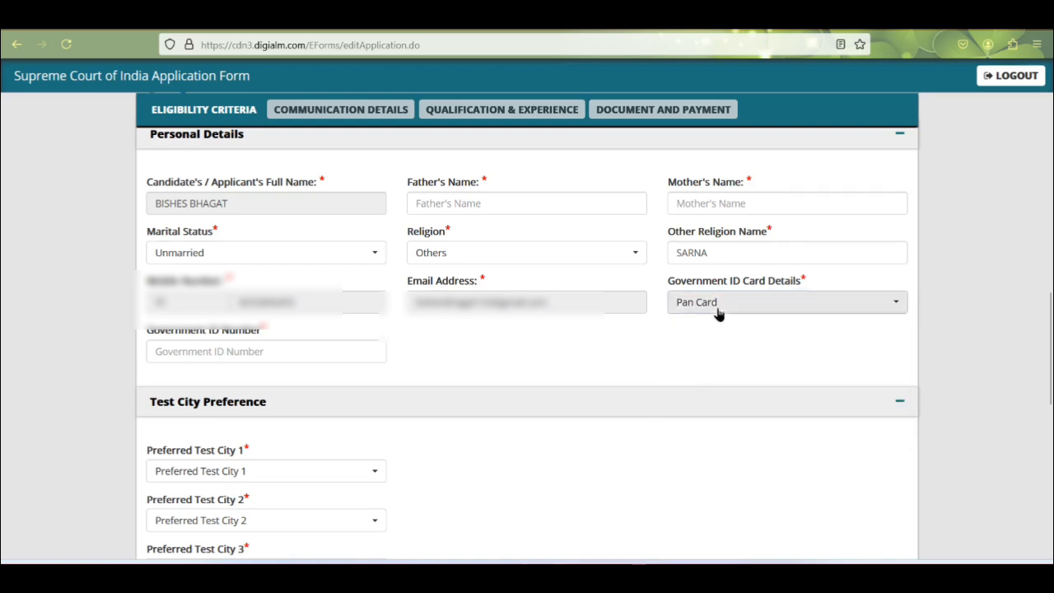
{"action": "left_click", "coordinate": [171, 351]}
Choose Ranchi as the first preferred test city.
{"action": "scroll", "coordinate": [171, 351], "scroll_direction": "down", "scroll_amount": 3}
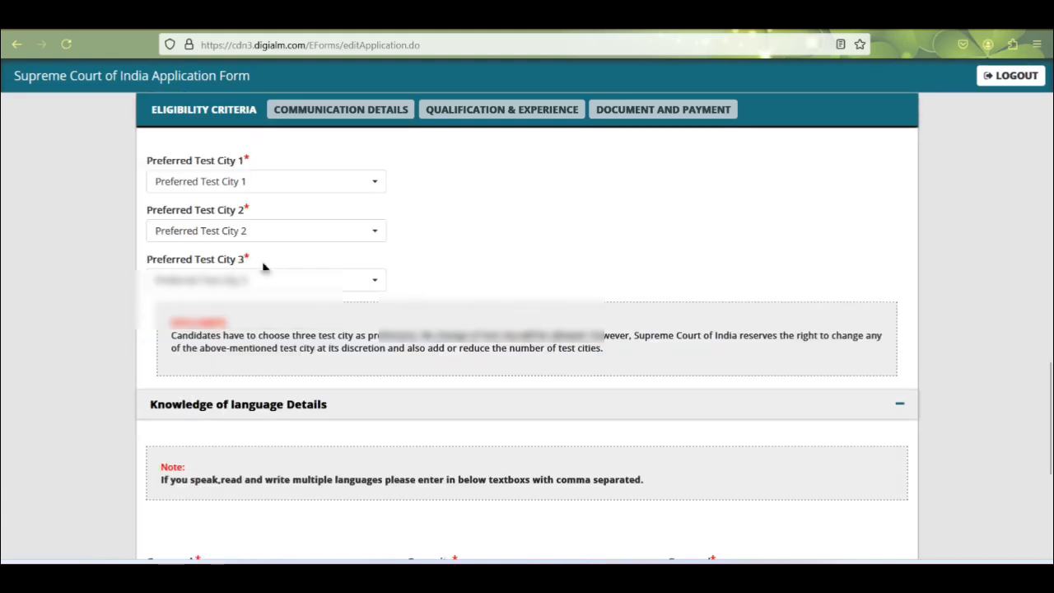
{"action": "scroll", "coordinate": [217, 212], "scroll_direction": "up", "scroll_amount": 1}
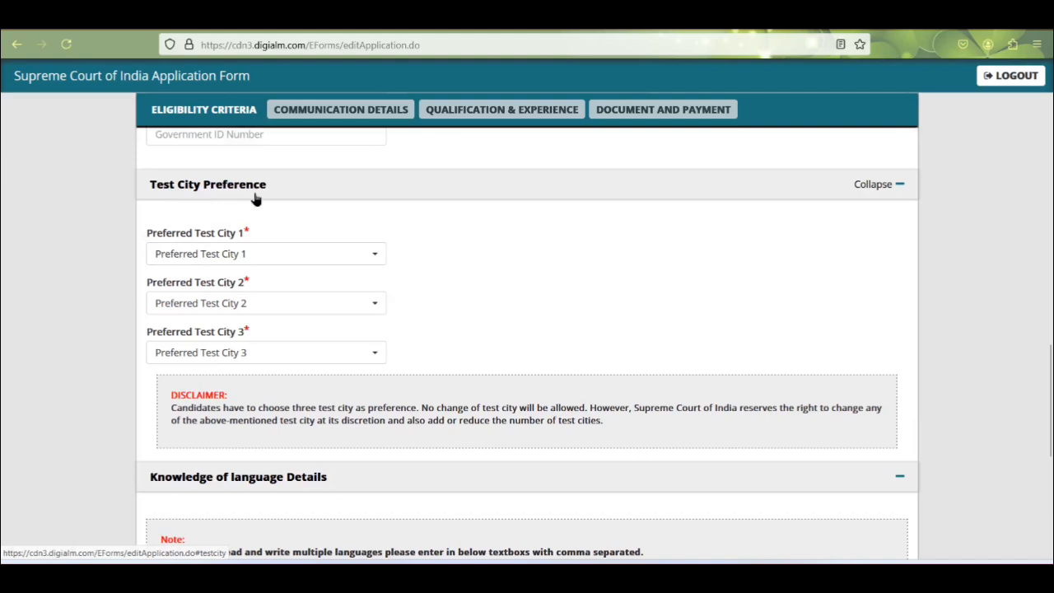
{"action": "left_click", "coordinate": [222, 258]}
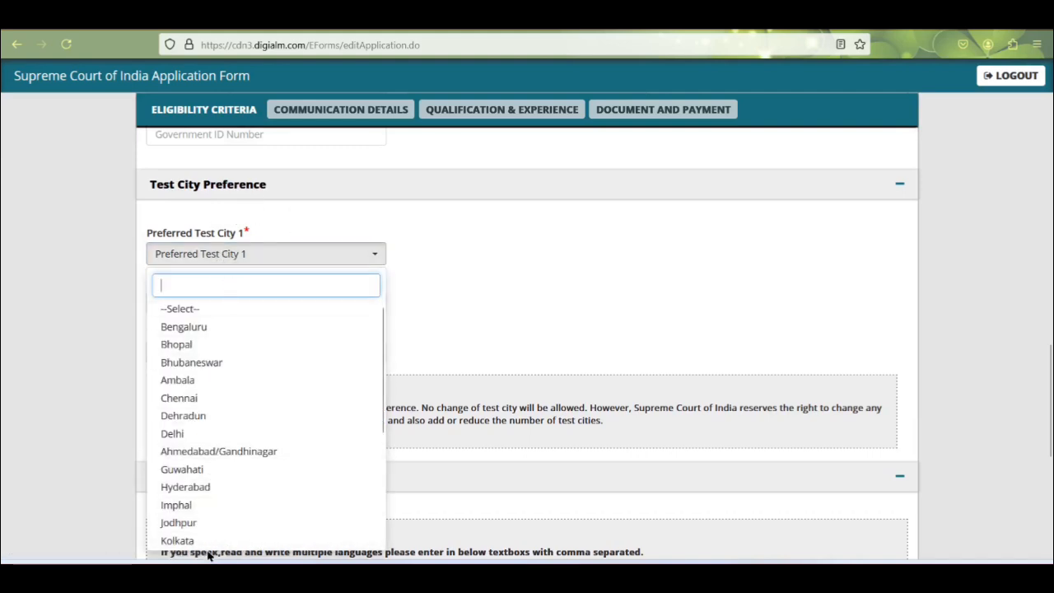
{"action": "scroll", "coordinate": [202, 504], "scroll_direction": "down", "scroll_amount": 3}
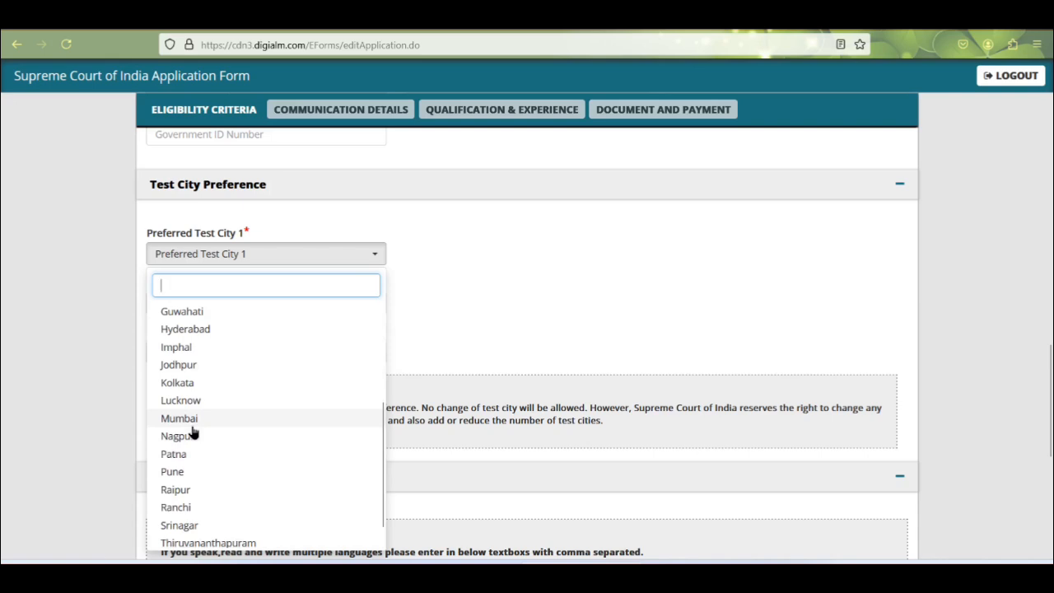
{"action": "scroll", "coordinate": [192, 434], "scroll_direction": "up", "scroll_amount": 2}
{"action": "scroll", "coordinate": [194, 453], "scroll_direction": "down", "scroll_amount": 2}
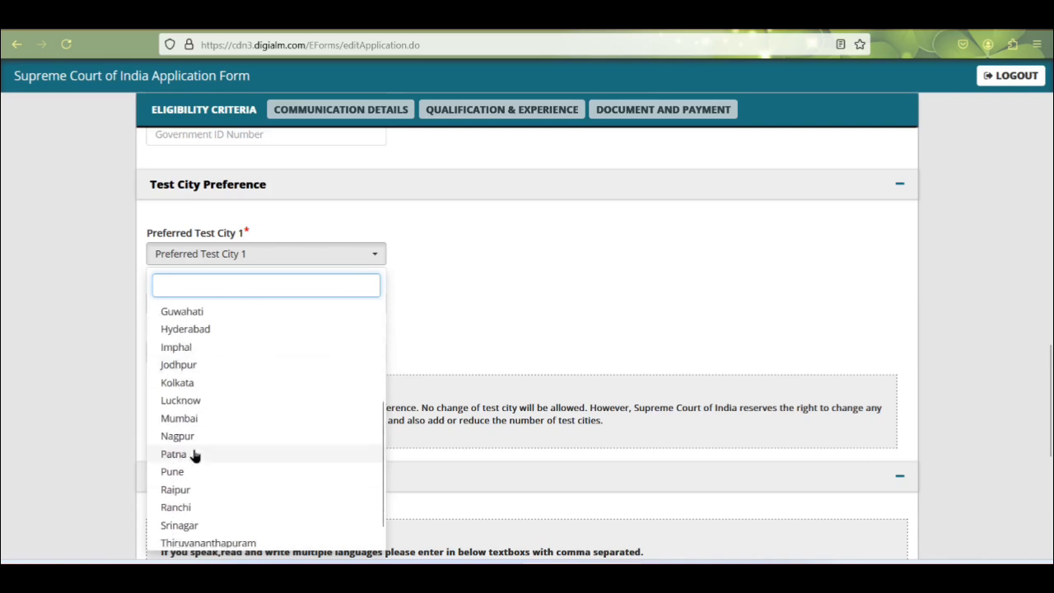
{"action": "scroll", "coordinate": [202, 511], "scroll_direction": "down", "scroll_amount": 1}
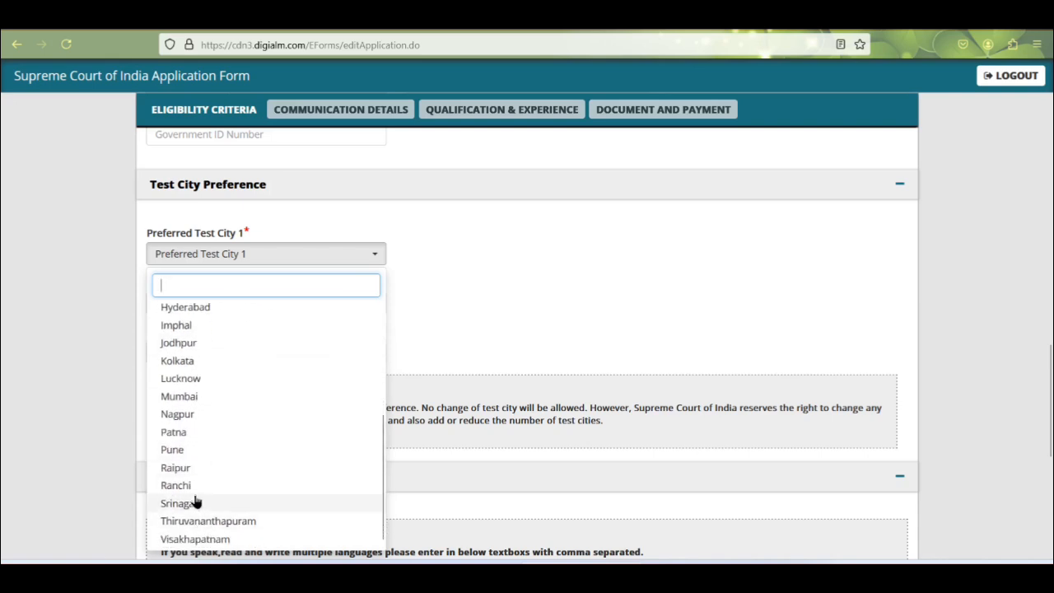
{"action": "left_click", "coordinate": [188, 485]}
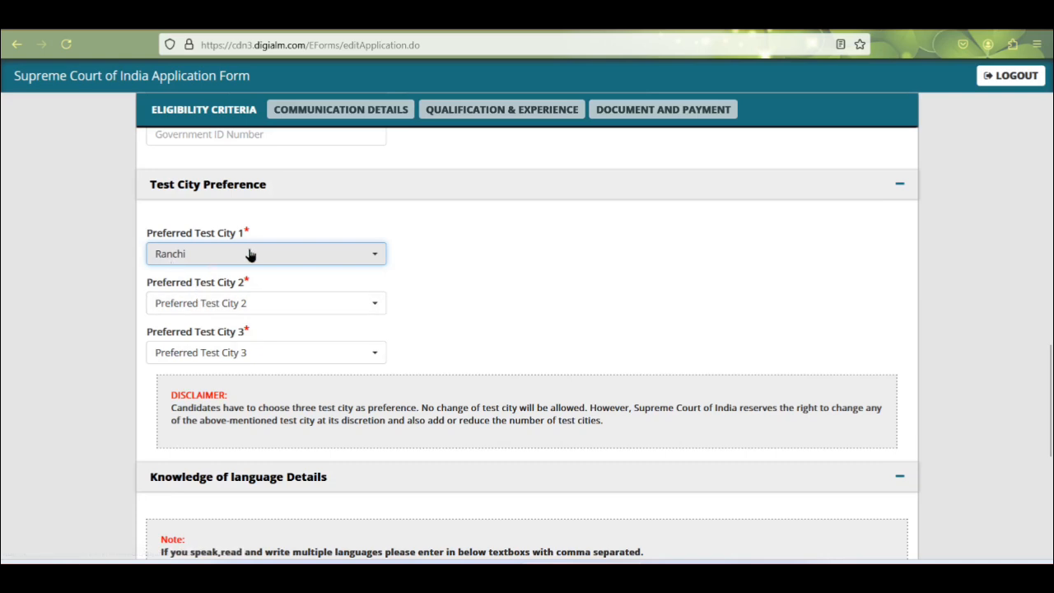
Choose Kolkata as the second and Bhubaneswar as the third preferred test city.
{"action": "left_click", "coordinate": [203, 303]}
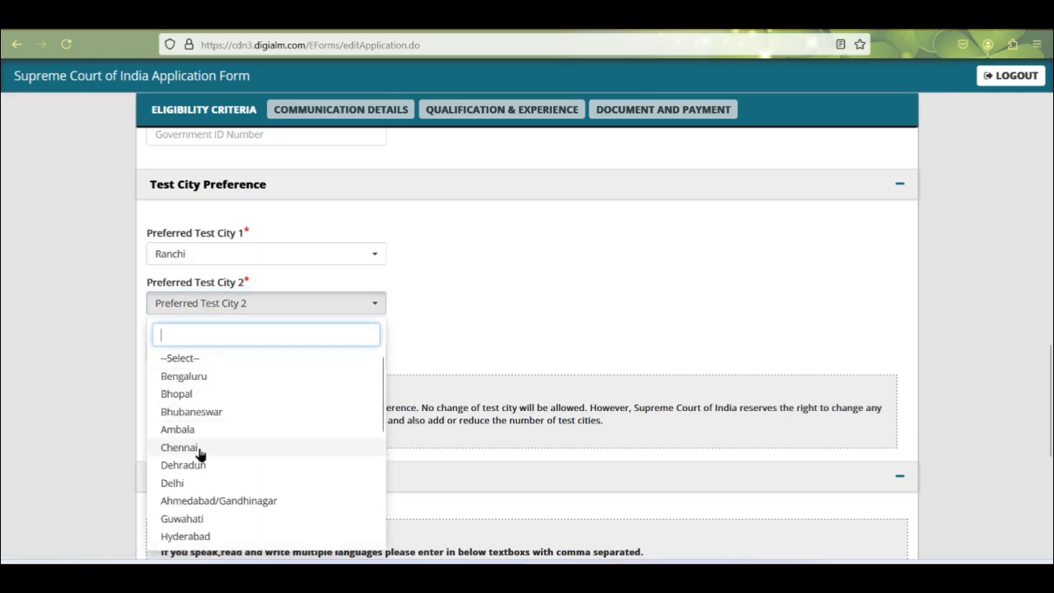
{"action": "scroll", "coordinate": [201, 453], "scroll_direction": "down", "scroll_amount": 3}
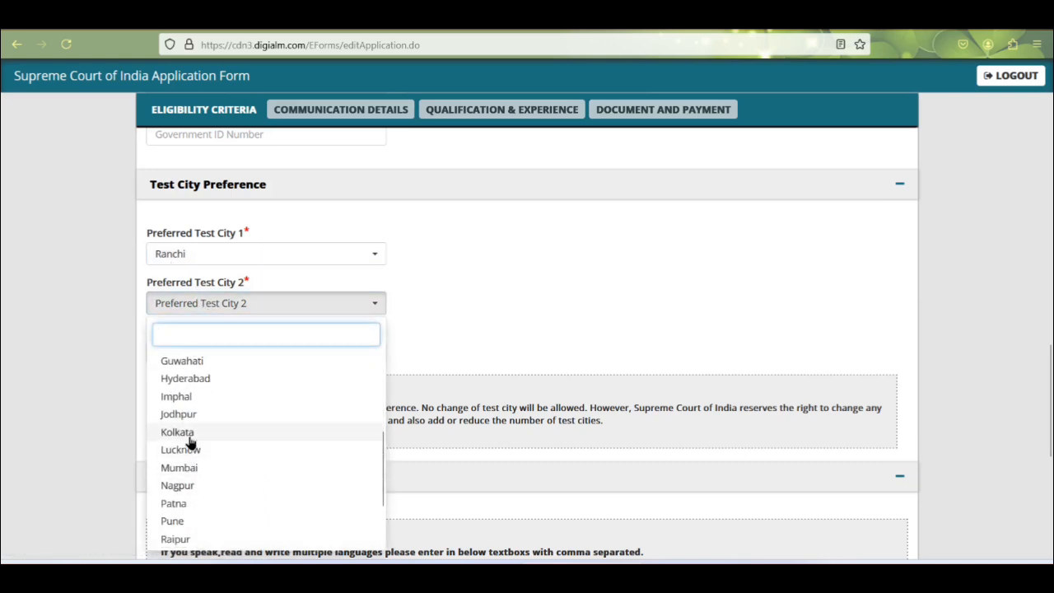
{"action": "left_click", "coordinate": [188, 434]}
{"action": "left_click", "coordinate": [207, 354]}
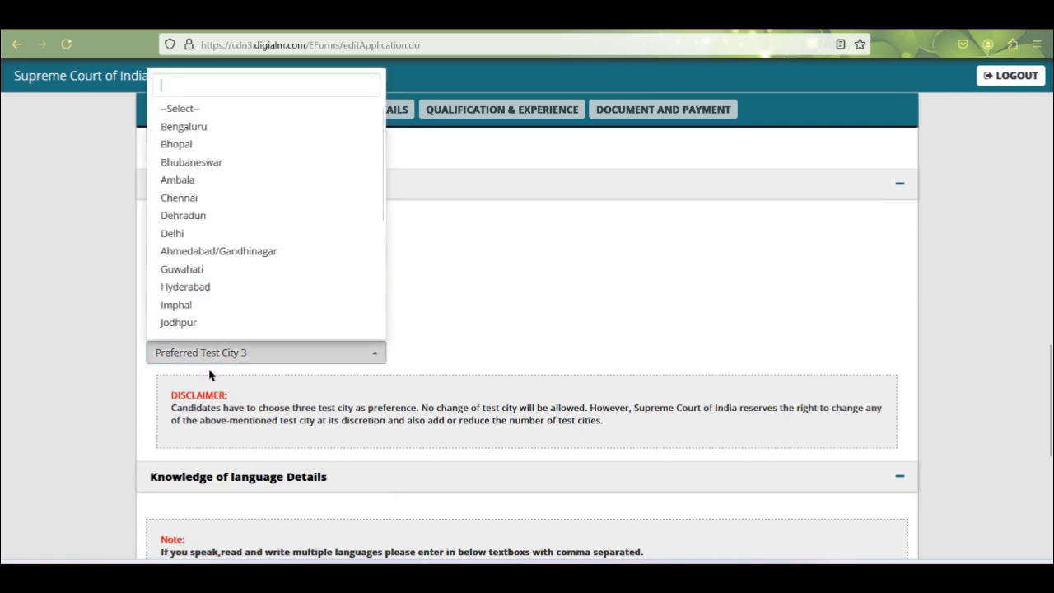
{"action": "left_click", "coordinate": [207, 163]}
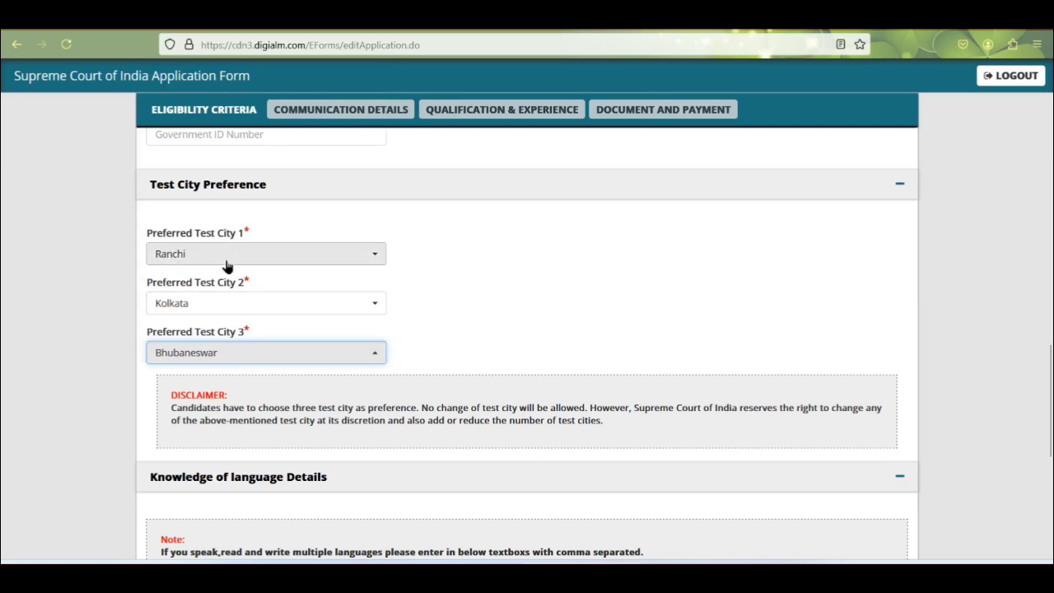
Enter HINDI as the language spoken, written and read, and save the eligibility criteria to continue to the communication details.
{"action": "scroll", "coordinate": [235, 280], "scroll_direction": "down", "scroll_amount": 3}
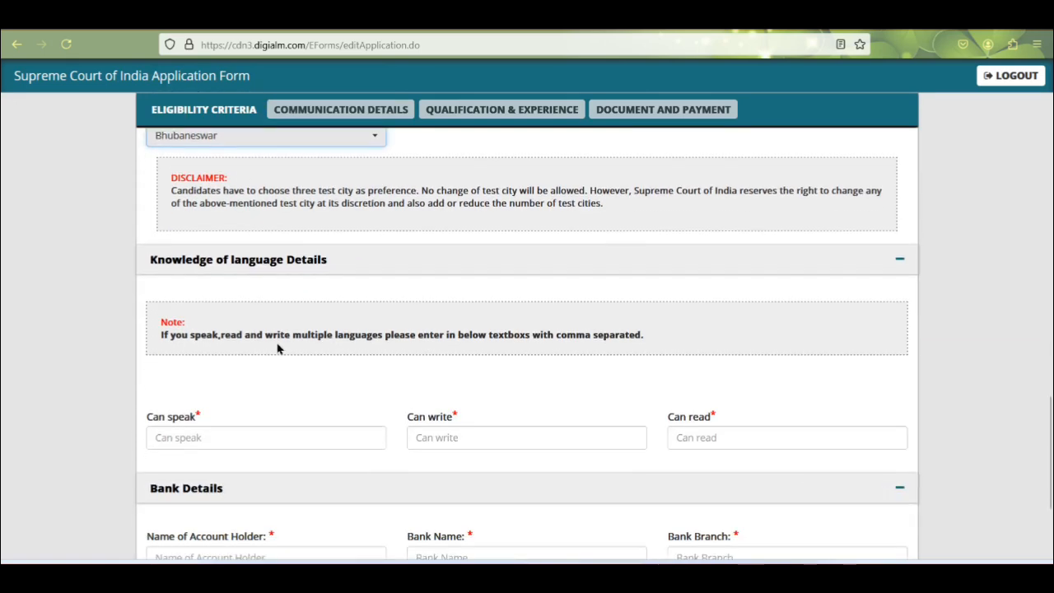
{"action": "scroll", "coordinate": [576, 445], "scroll_direction": "down", "scroll_amount": 3}
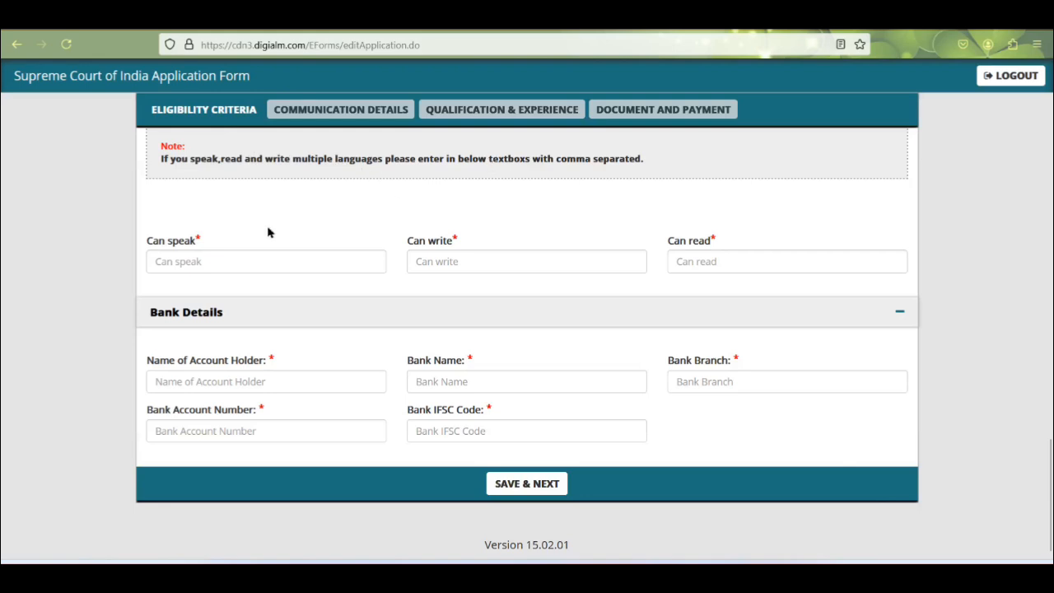
{"action": "left_click", "coordinate": [186, 264]}
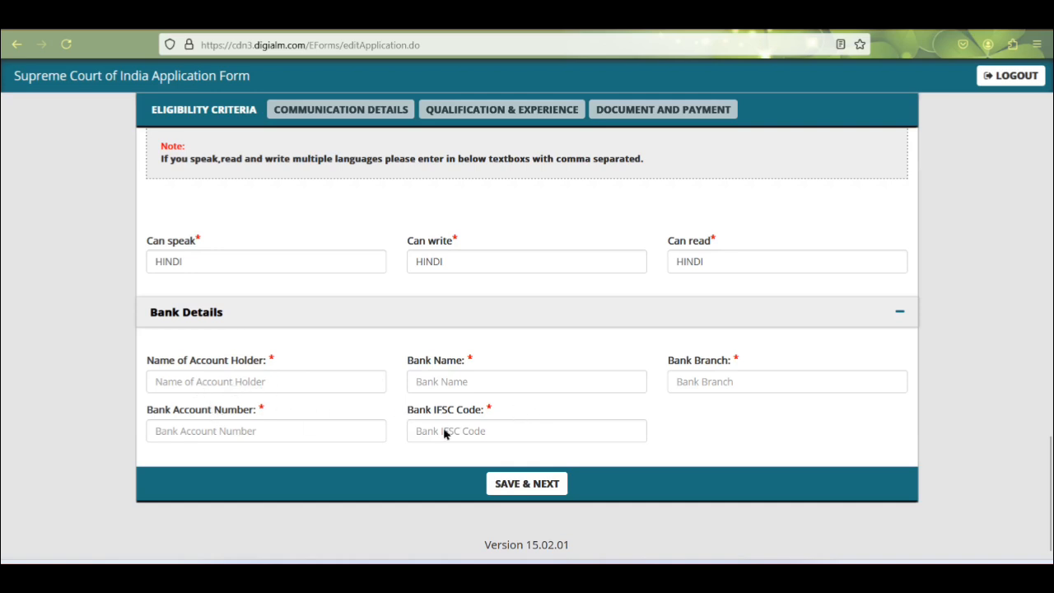
{"action": "left_click", "coordinate": [518, 485]}
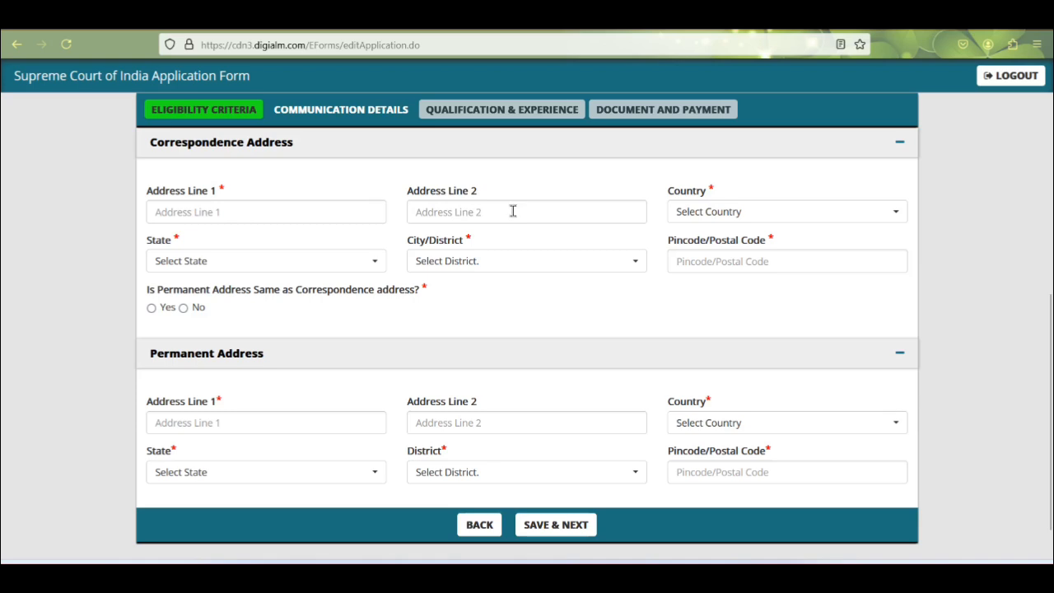
Set the correspondence address country to India, the state to Jharkhand and the city/district to Gumla.
{"action": "left_click", "coordinate": [728, 220]}
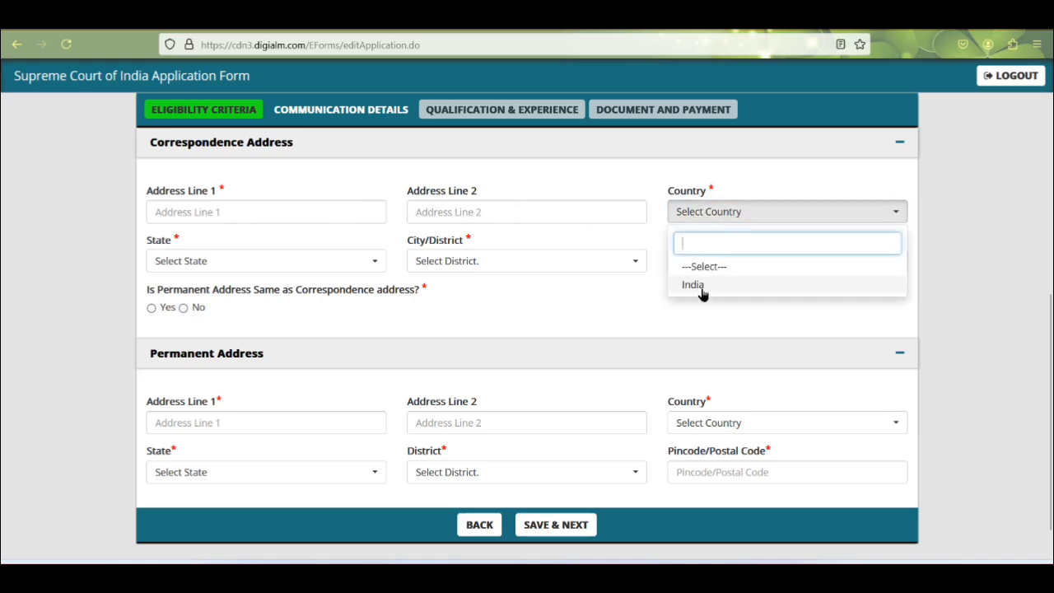
{"action": "left_click", "coordinate": [701, 288]}
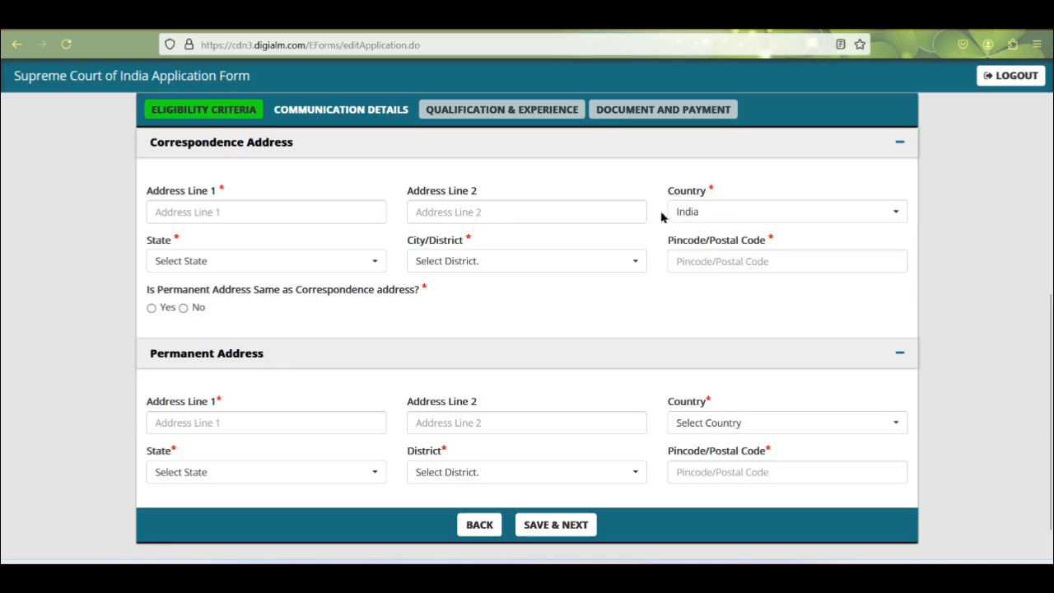
{"action": "left_click", "coordinate": [283, 269]}
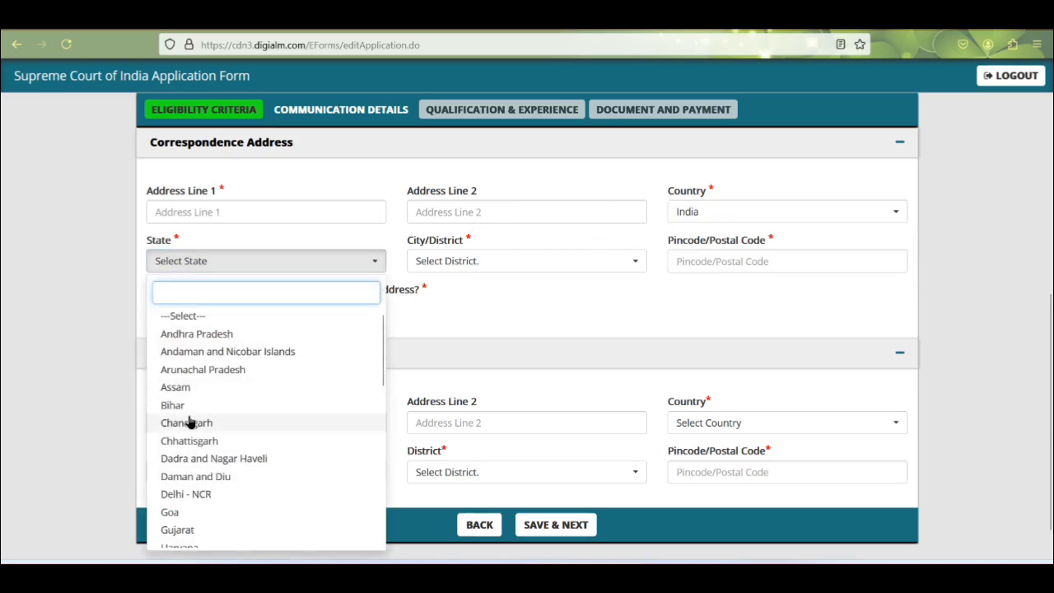
{"action": "scroll", "coordinate": [189, 424], "scroll_direction": "down", "scroll_amount": 2}
{"action": "scroll", "coordinate": [191, 403], "scroll_direction": "down", "scroll_amount": 1}
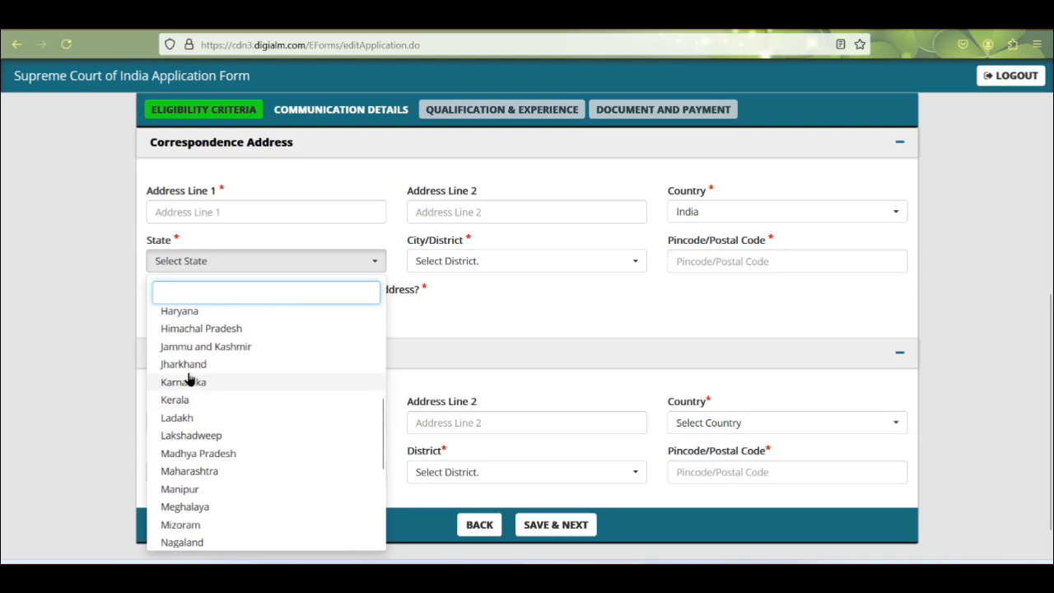
{"action": "left_click", "coordinate": [189, 364]}
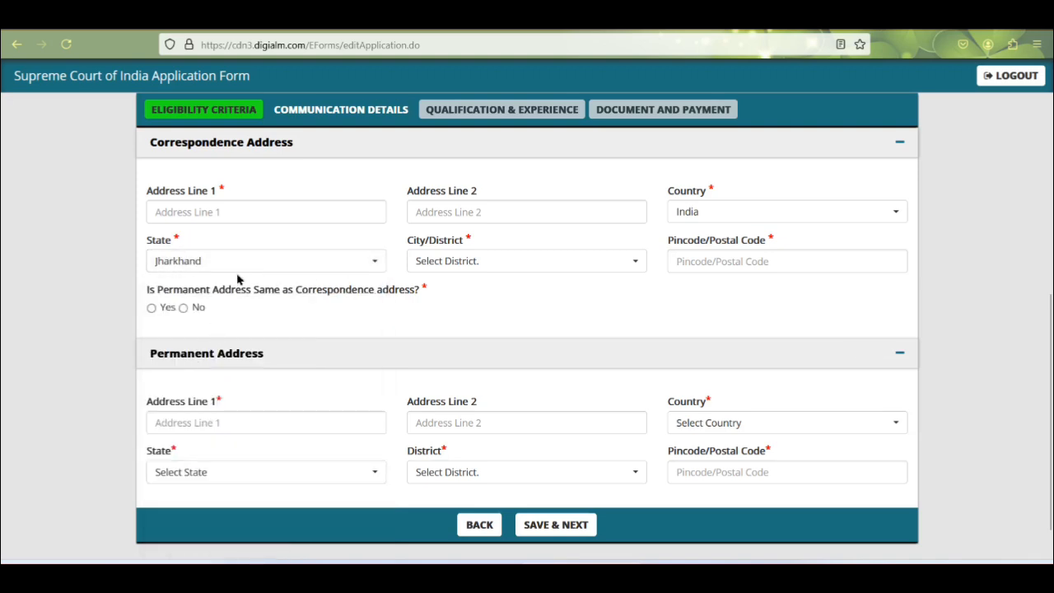
{"action": "left_click", "coordinate": [469, 263]}
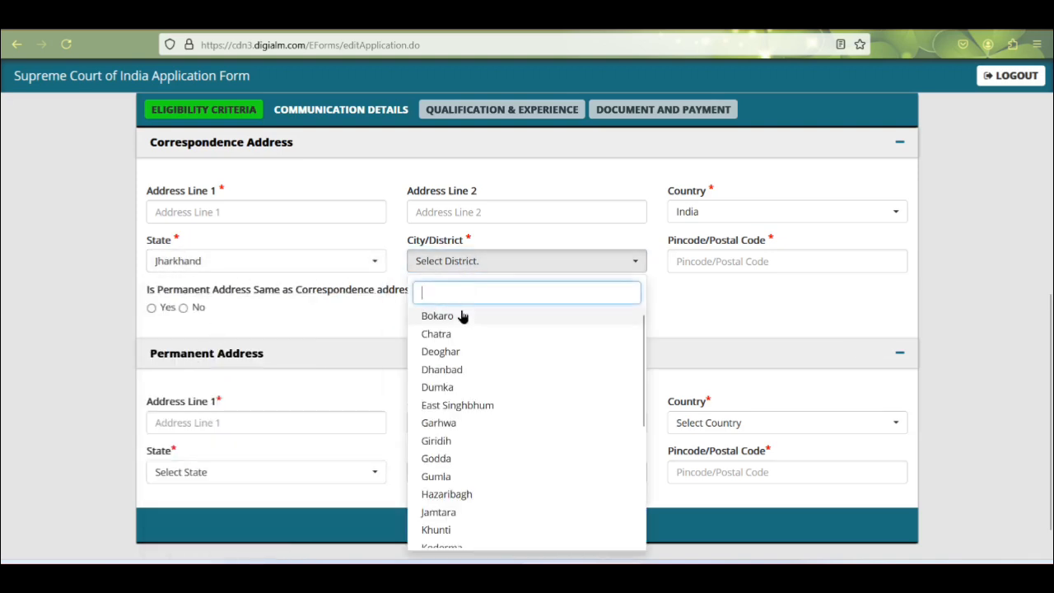
{"action": "left_click", "coordinate": [445, 478]}
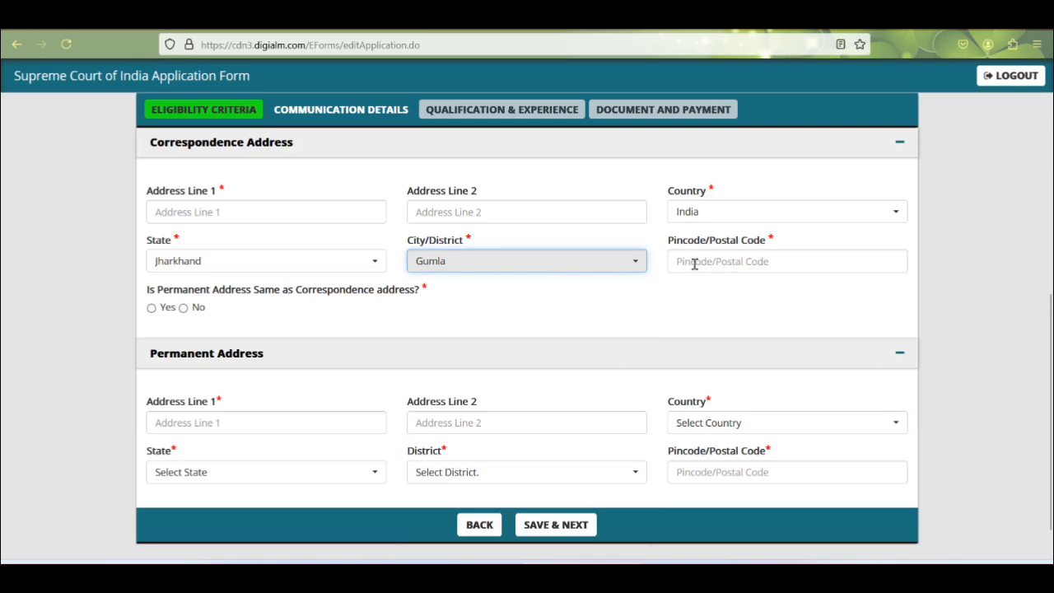
Answer No to whether the permanent address matches the correspondence address, and save the communication details to continue to the qualification section.
{"action": "scroll", "coordinate": [720, 256], "scroll_direction": "down", "scroll_amount": 1}
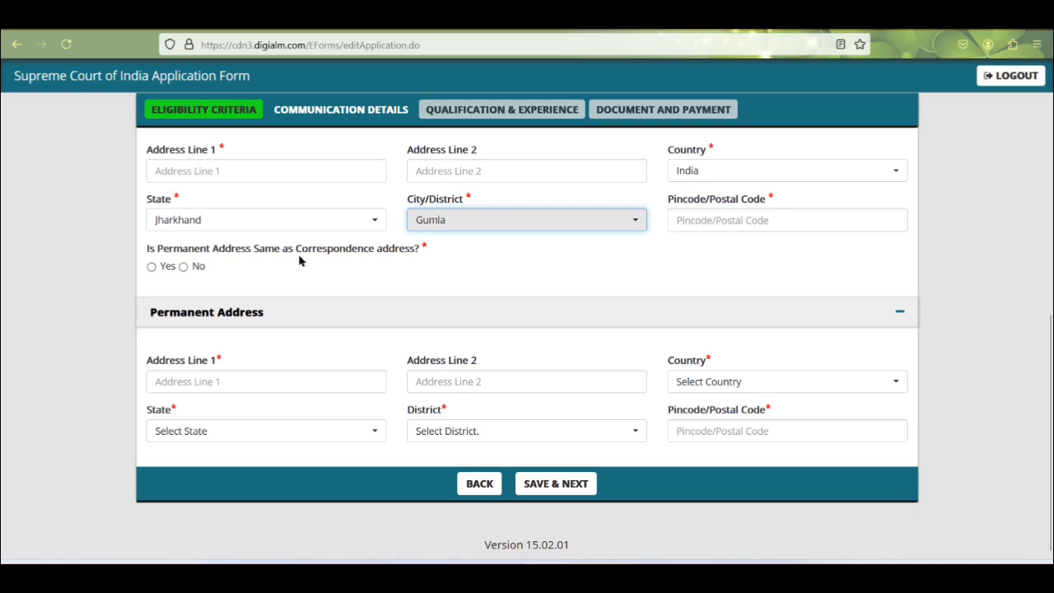
{"action": "left_click", "coordinate": [152, 269]}
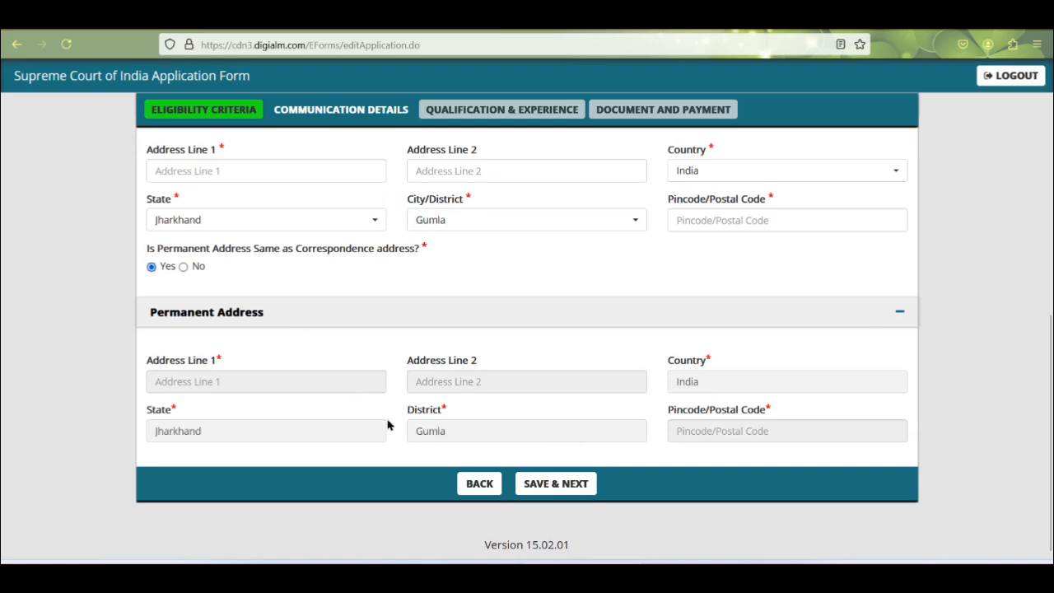
{"action": "left_click", "coordinate": [183, 266]}
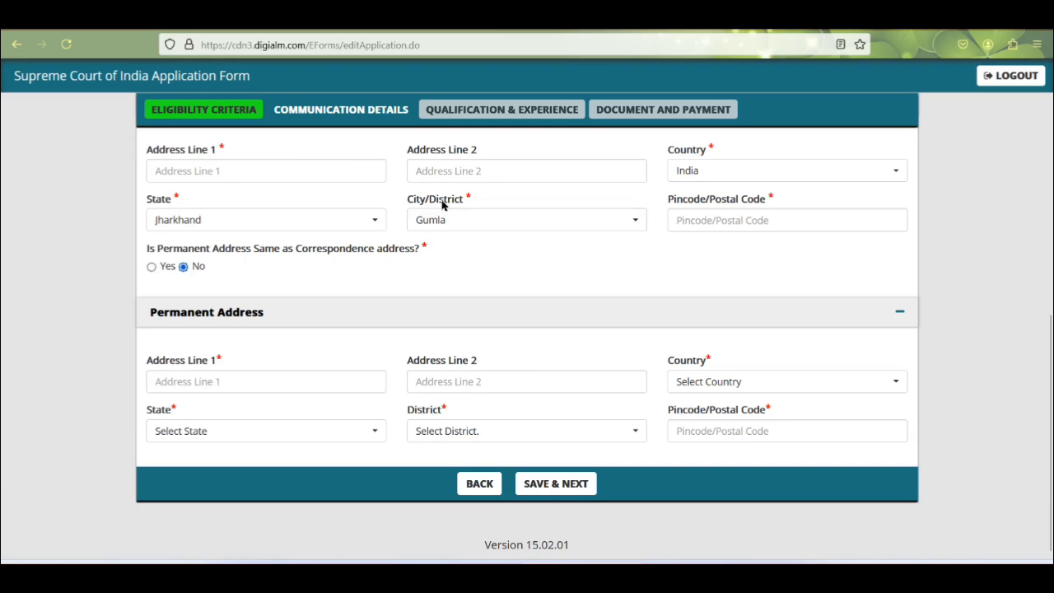
{"action": "left_click", "coordinate": [550, 488]}
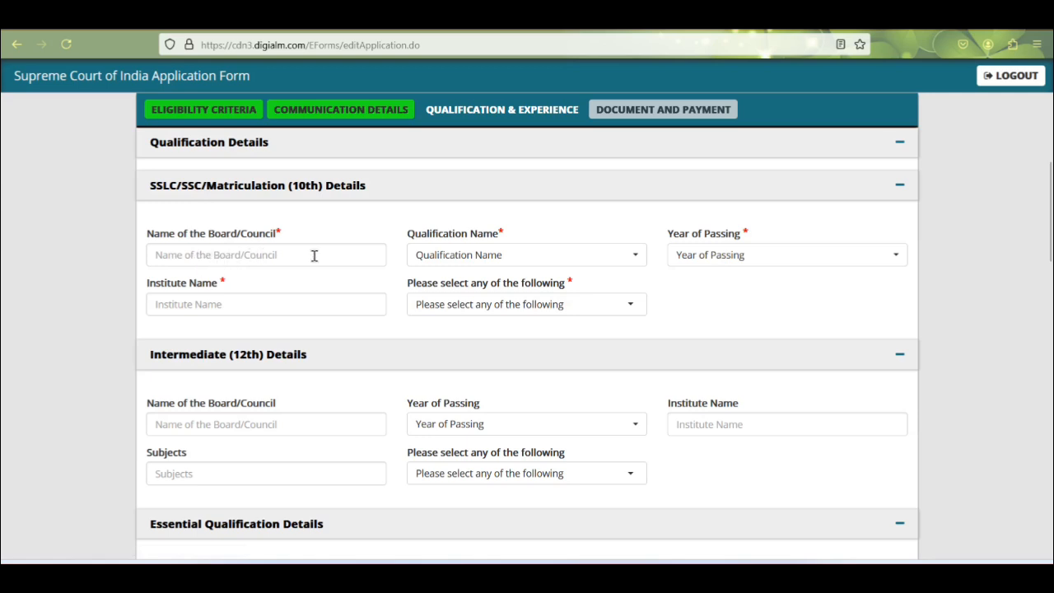
In the 10th details, choose Matriculation as the qualification name and 2011 as the year of passing.
{"action": "left_click", "coordinate": [213, 258]}
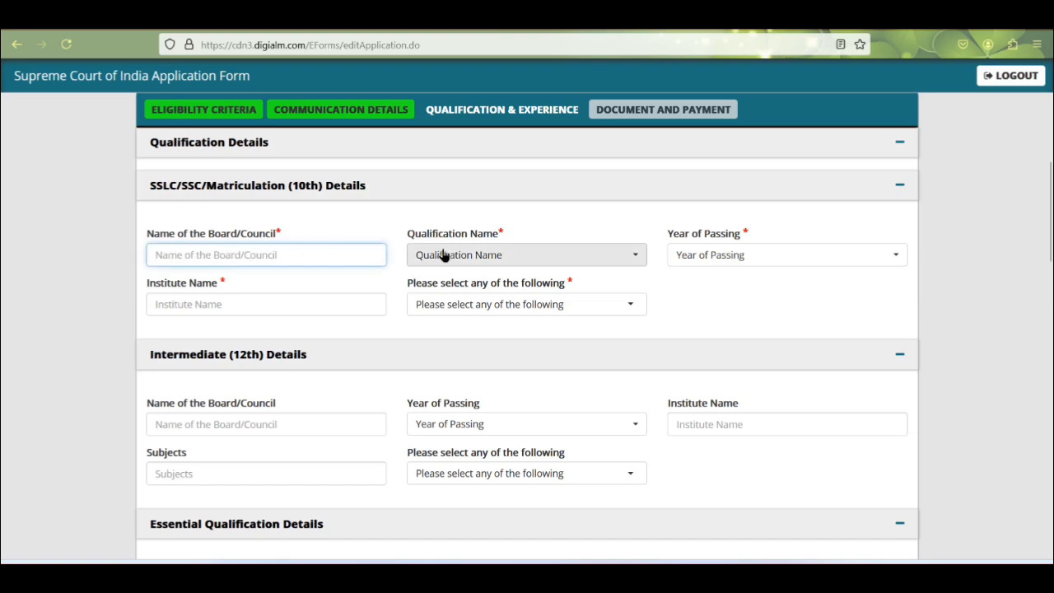
{"action": "left_click", "coordinate": [506, 260]}
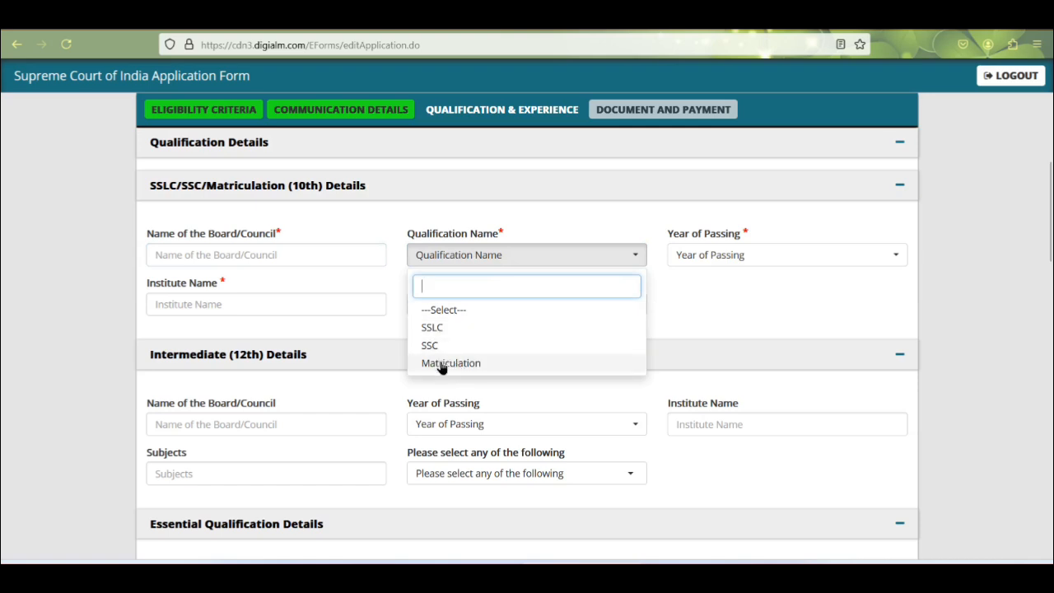
{"action": "left_click", "coordinate": [444, 364]}
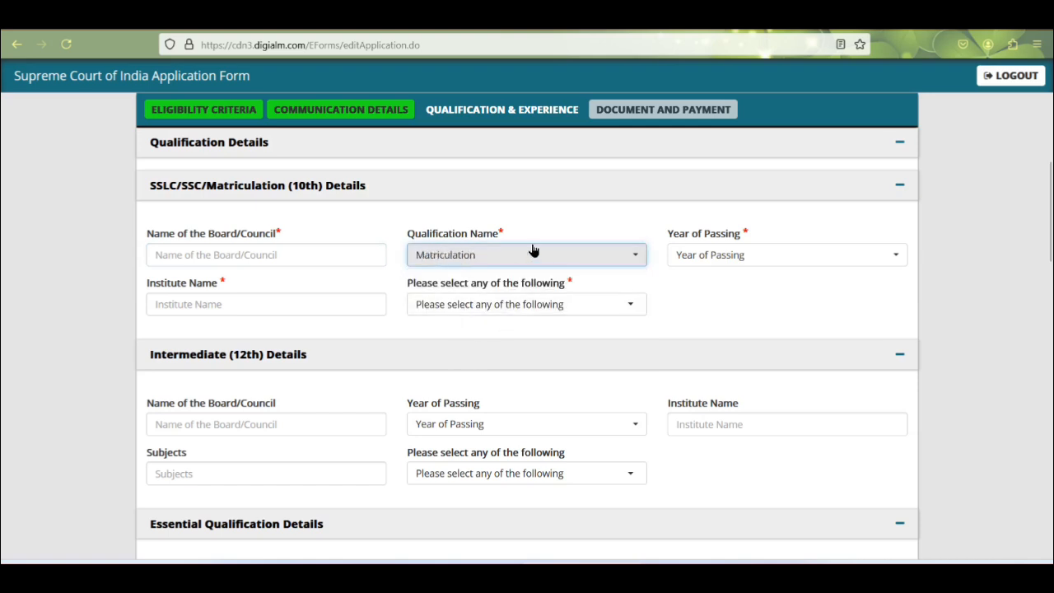
{"action": "left_click", "coordinate": [705, 262]}
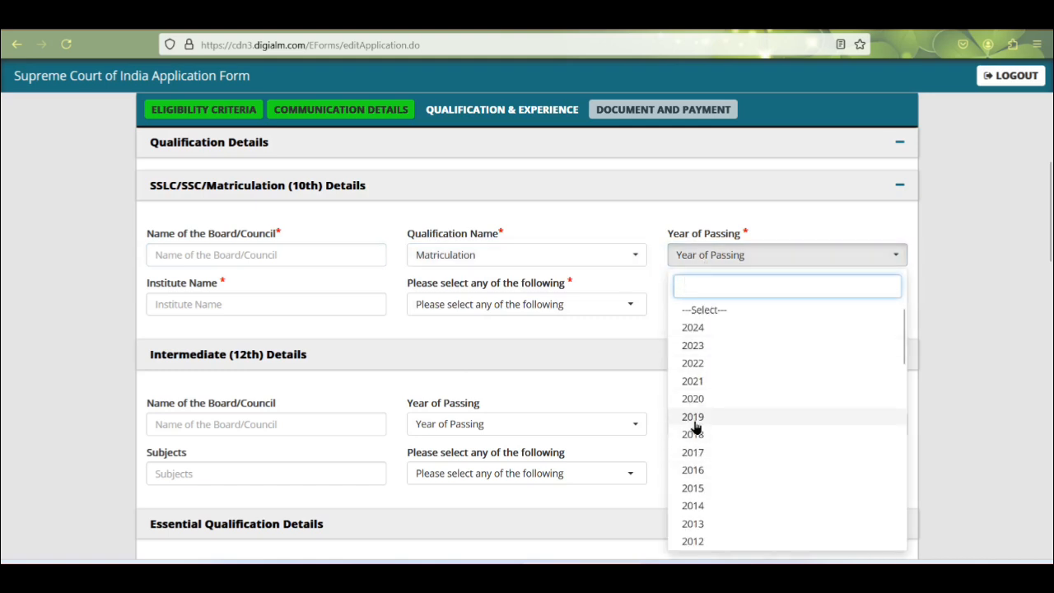
{"action": "scroll", "coordinate": [721, 435], "scroll_direction": "down", "scroll_amount": 2}
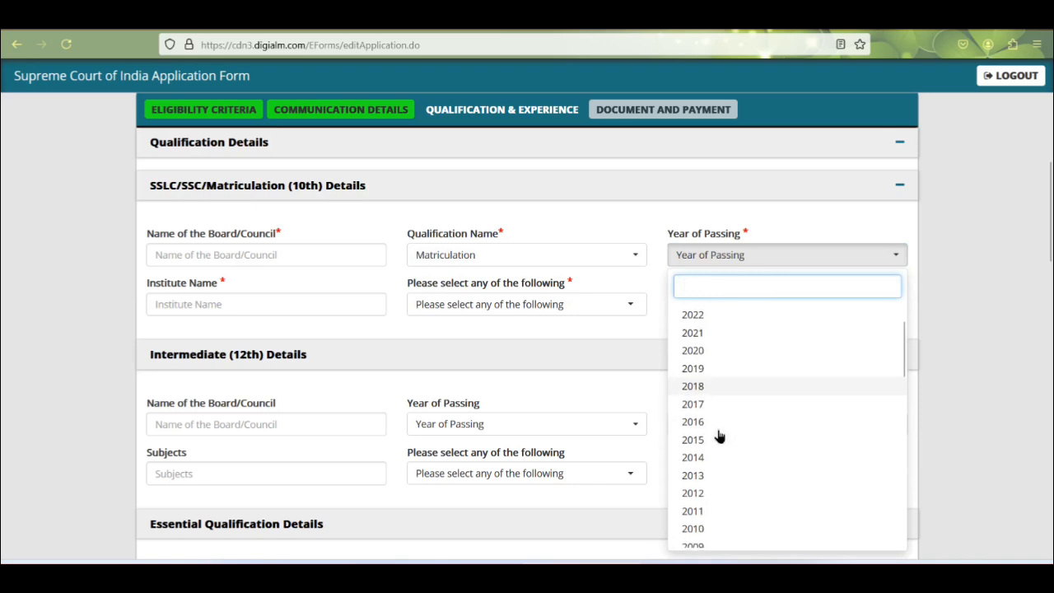
{"action": "left_click", "coordinate": [710, 481]}
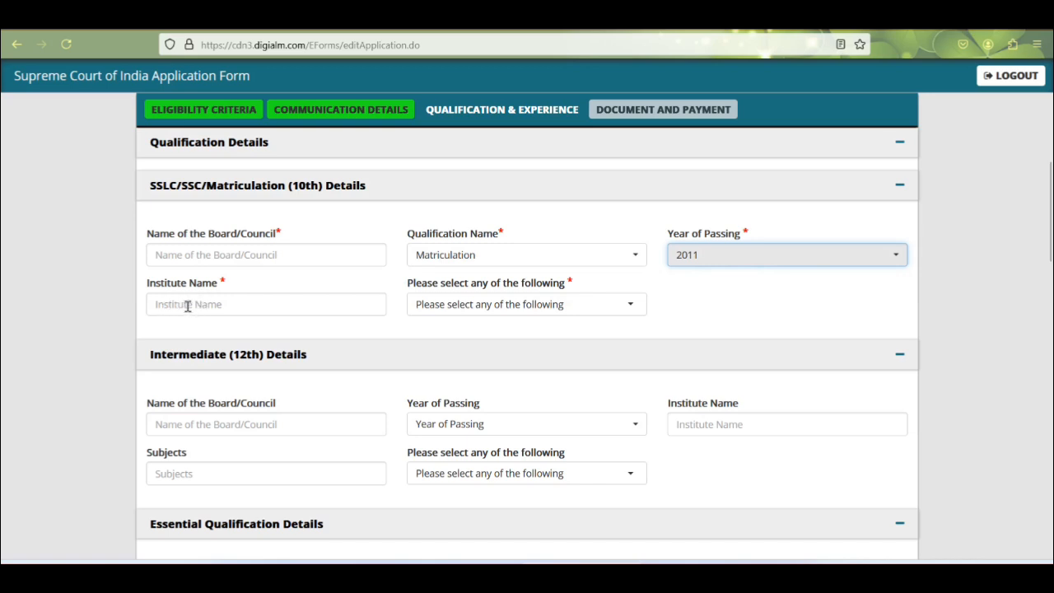
Choose Percentage for the 10th result and enter 366 marks obtained out of a maximum of 500.
{"action": "left_click", "coordinate": [535, 309]}
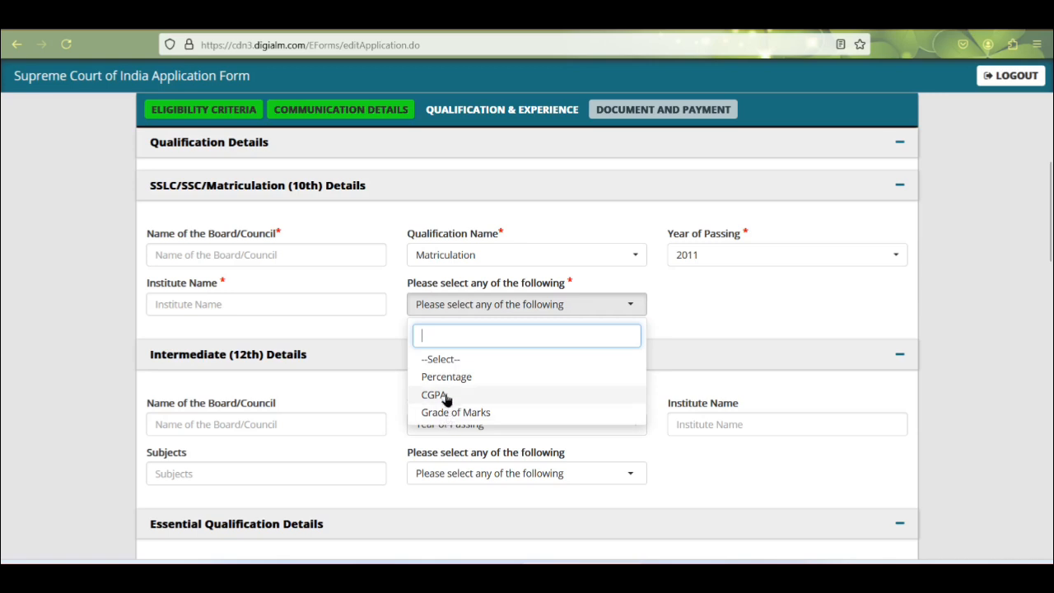
{"action": "left_click", "coordinate": [447, 378]}
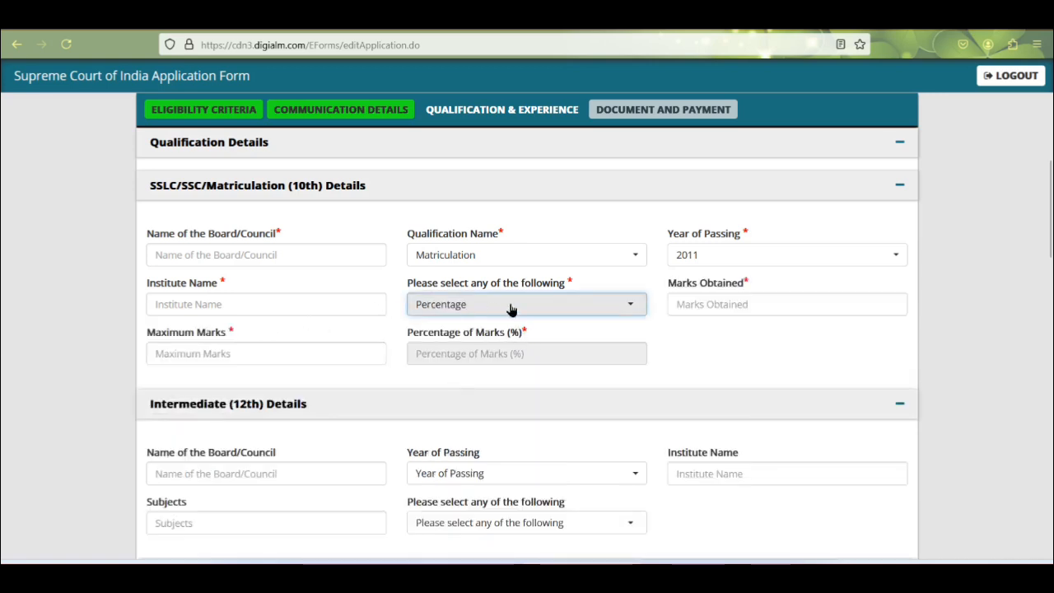
{"action": "left_click", "coordinate": [712, 304]}
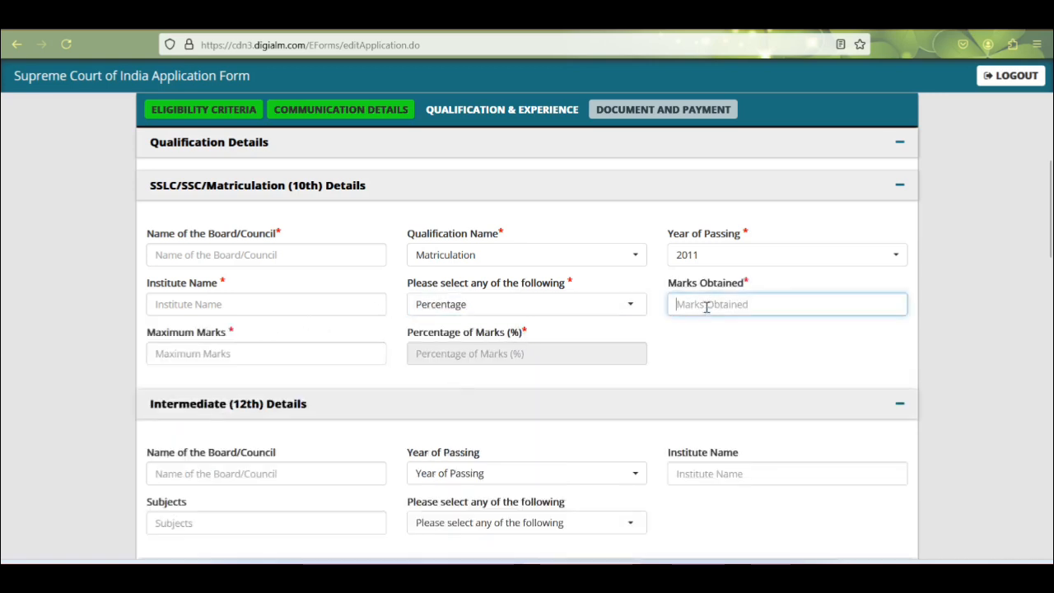
{"action": "type", "text": "366"}
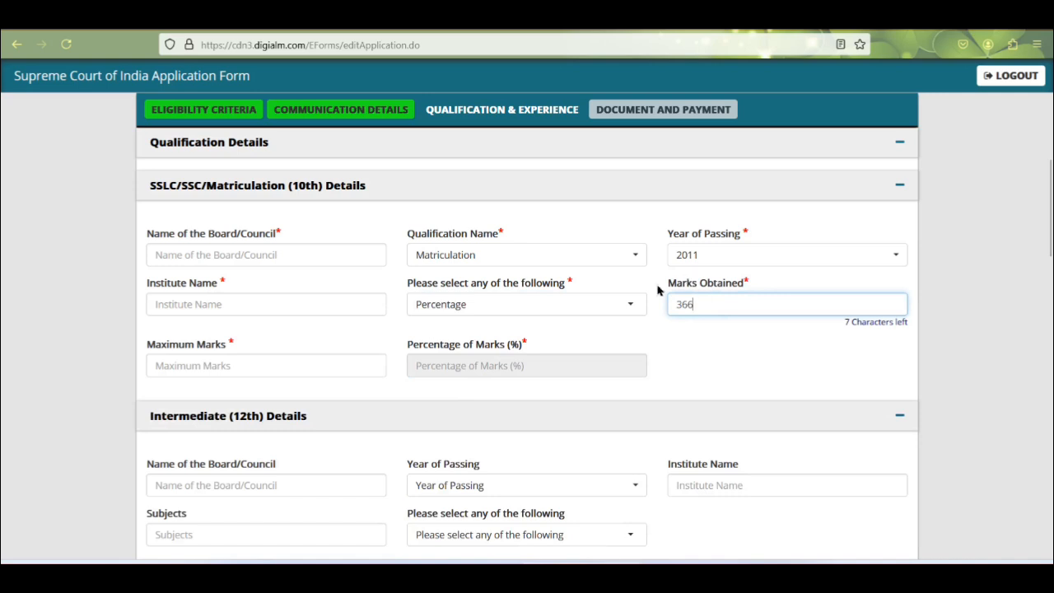
{"action": "left_click", "coordinate": [214, 367]}
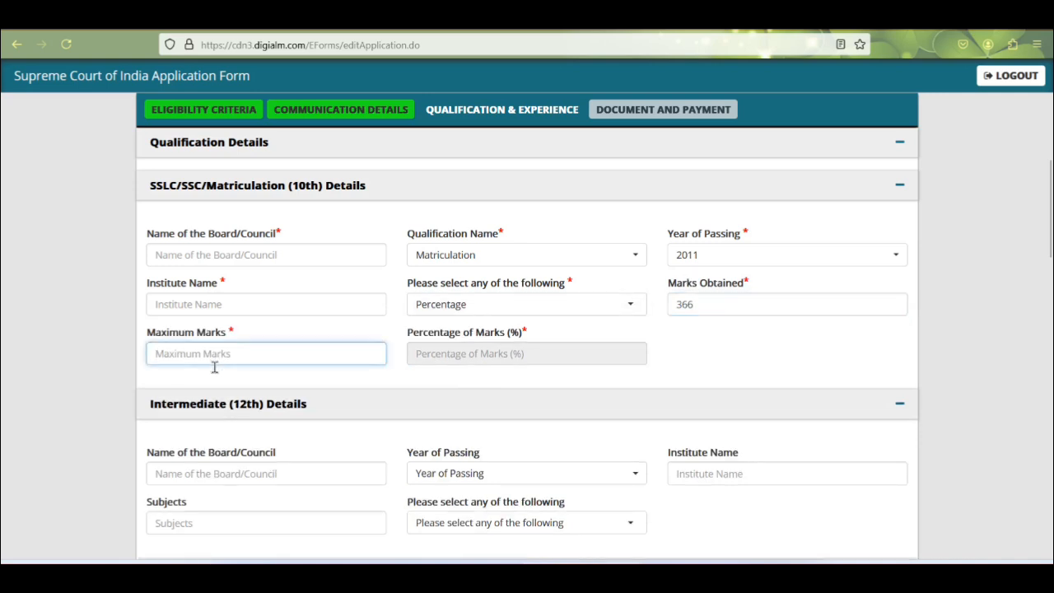
{"action": "type", "text": "500"}
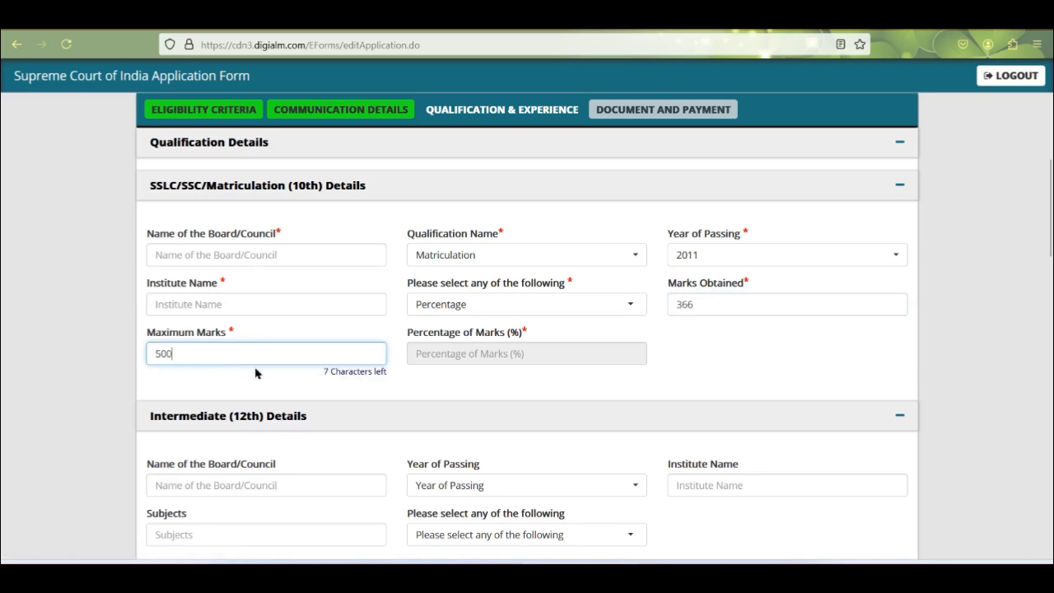
{"action": "left_click", "coordinate": [477, 357]}
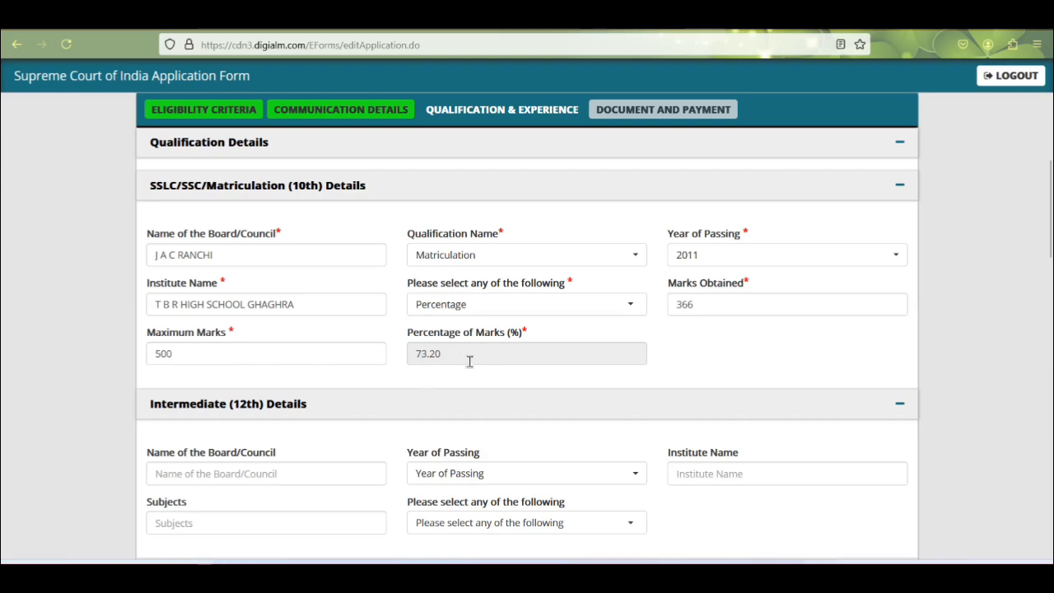
Choose Percentage as the result type in the Intermediate (12th) details.
{"action": "scroll", "coordinate": [463, 374], "scroll_direction": "down", "scroll_amount": 4}
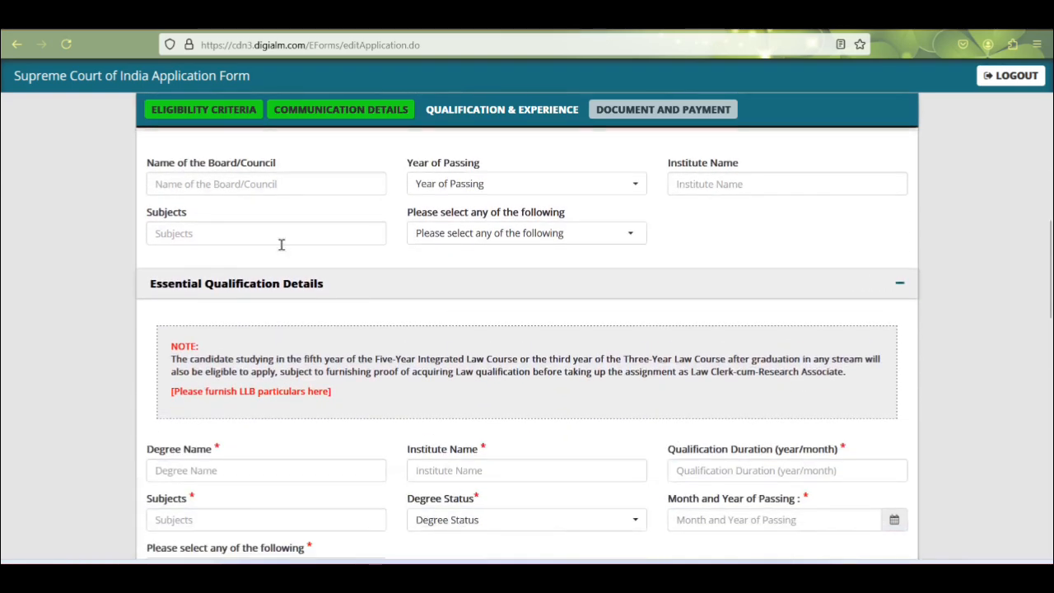
{"action": "scroll", "coordinate": [275, 256], "scroll_direction": "up", "scroll_amount": 1}
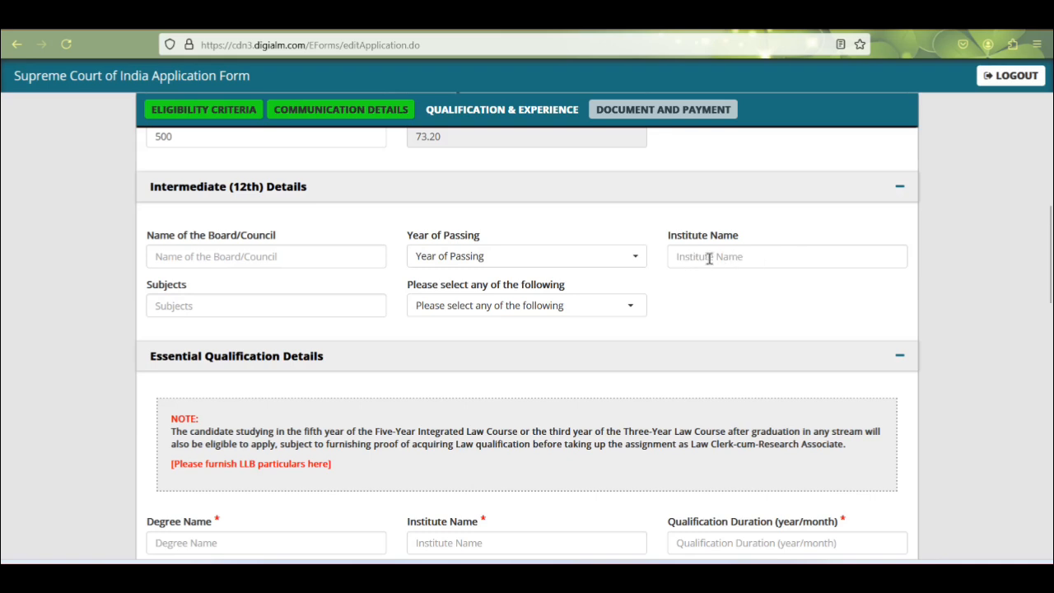
{"action": "left_click", "coordinate": [191, 308]}
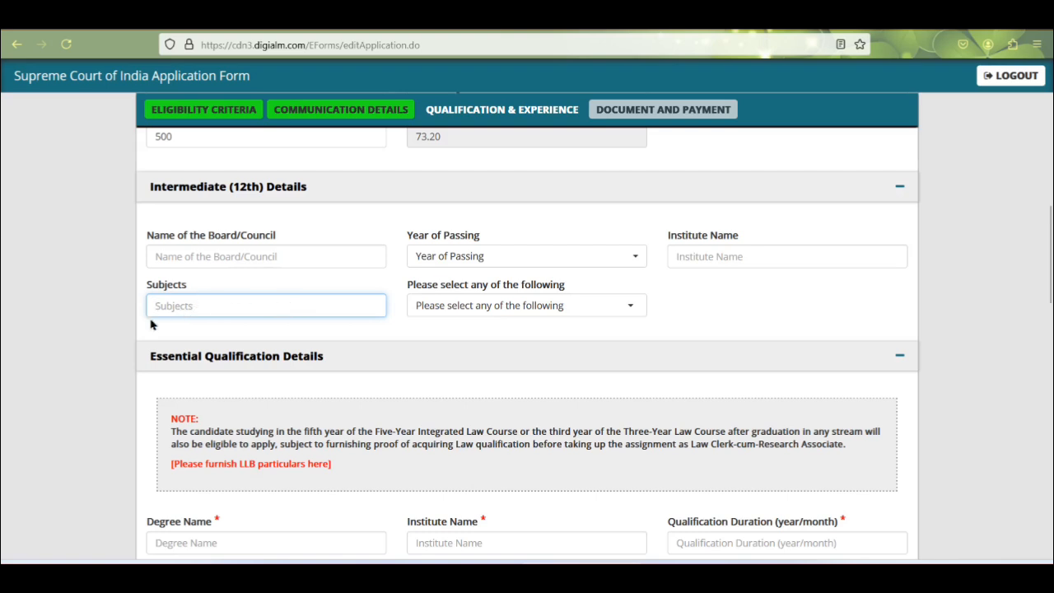
{"action": "left_click", "coordinate": [508, 306]}
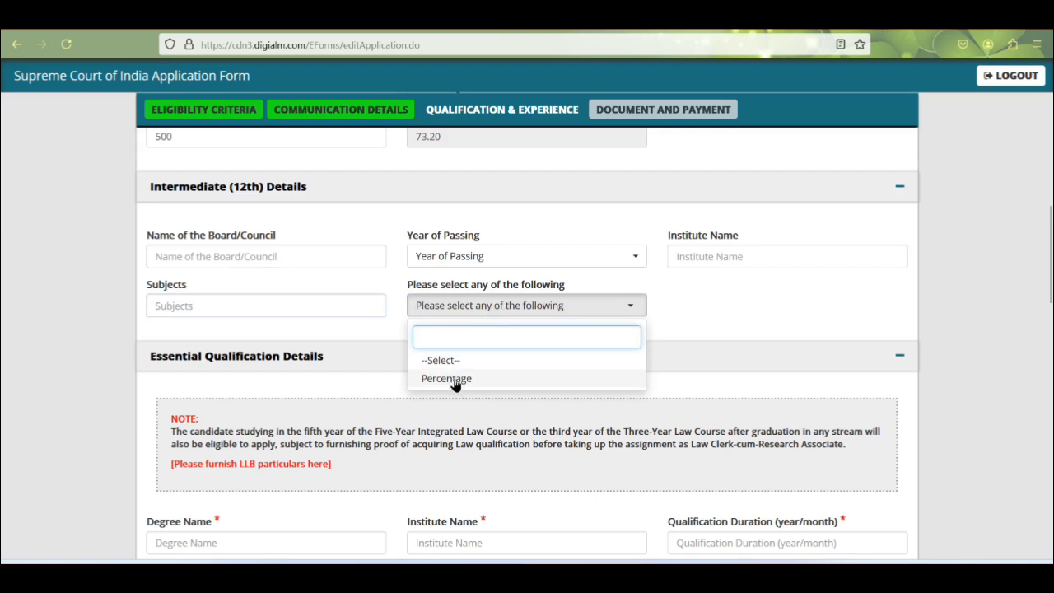
{"action": "left_click", "coordinate": [456, 381]}
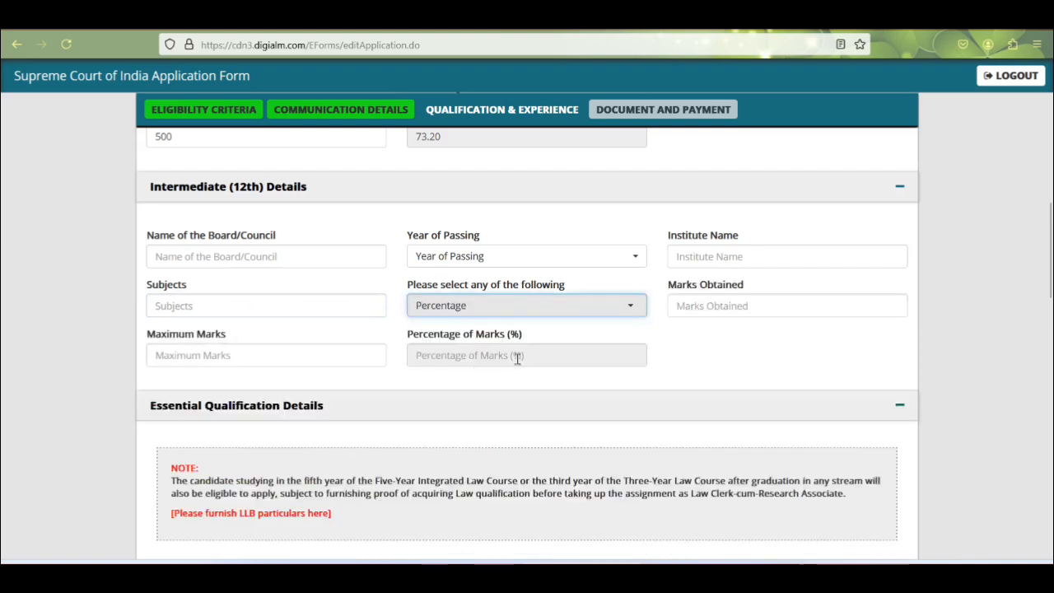
Enter 300 marks obtained and 500 maximum marks for the 12th so that the percentage is calculated.
{"action": "left_click", "coordinate": [728, 305]}
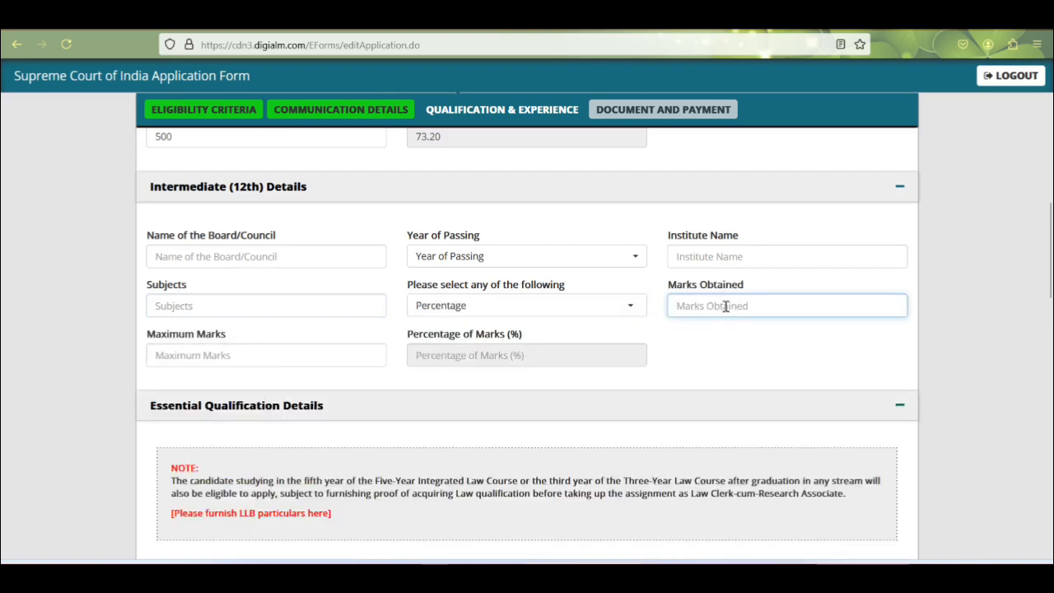
{"action": "type", "text": "300"}
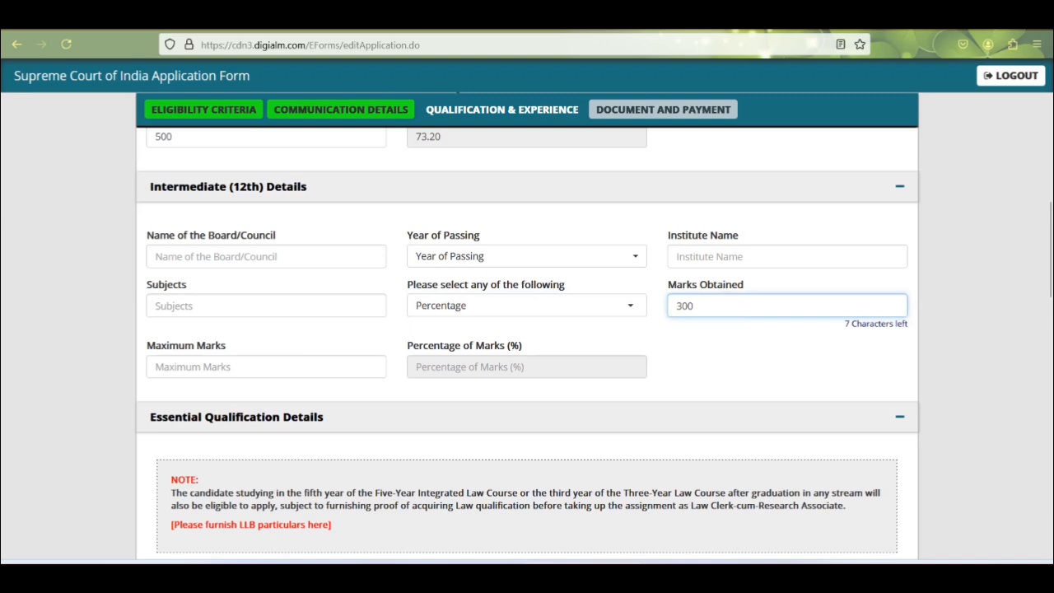
{"action": "left_click", "coordinate": [266, 367]}
{"action": "type", "text": "500"}
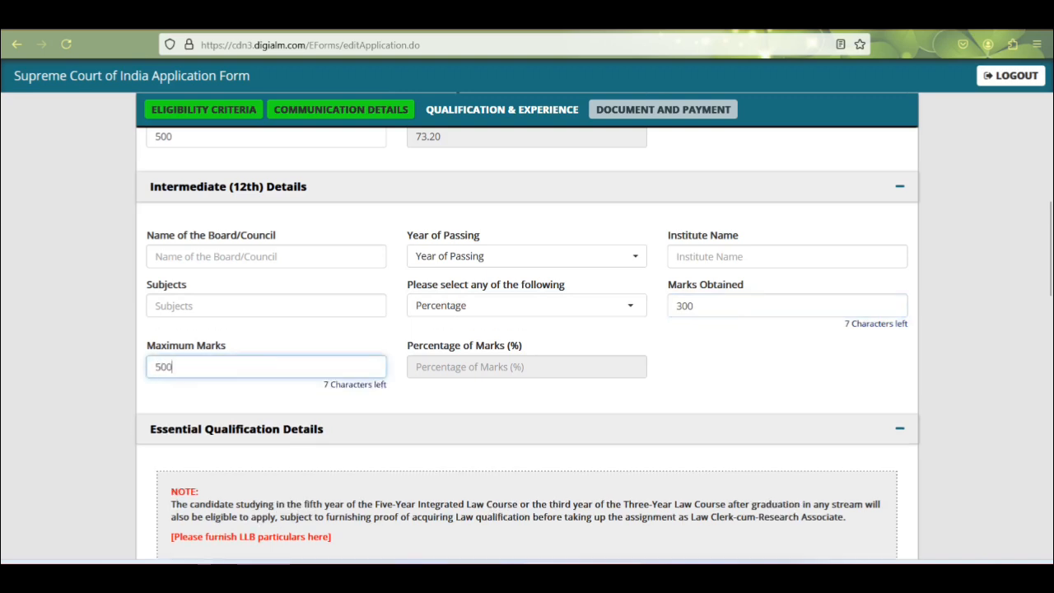
{"action": "key", "text": "Tab"}
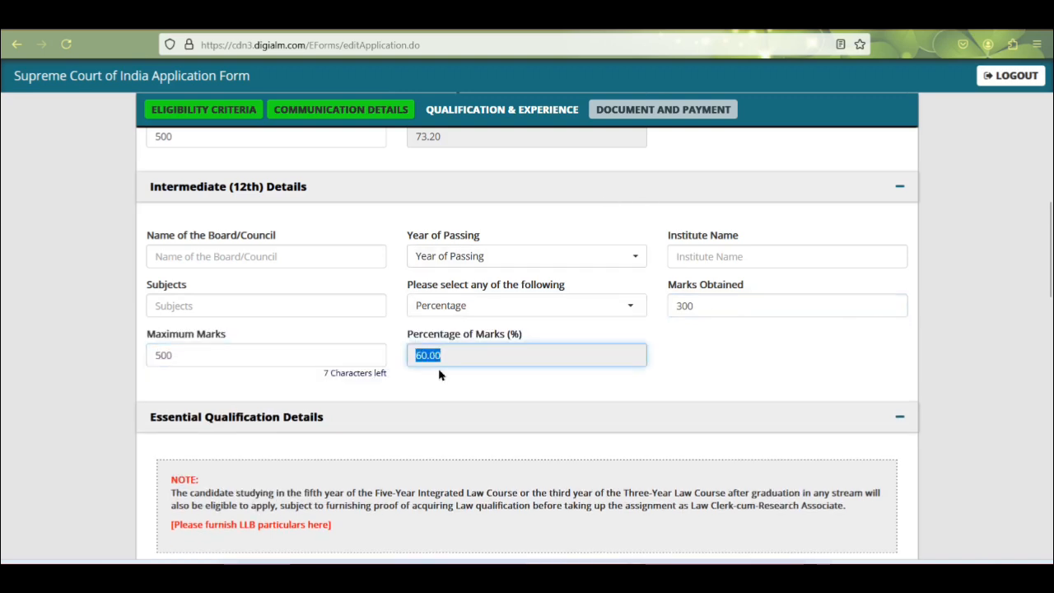
{"action": "left_click", "coordinate": [471, 359]}
{"action": "scroll", "coordinate": [294, 235], "scroll_direction": "up", "scroll_amount": 3}
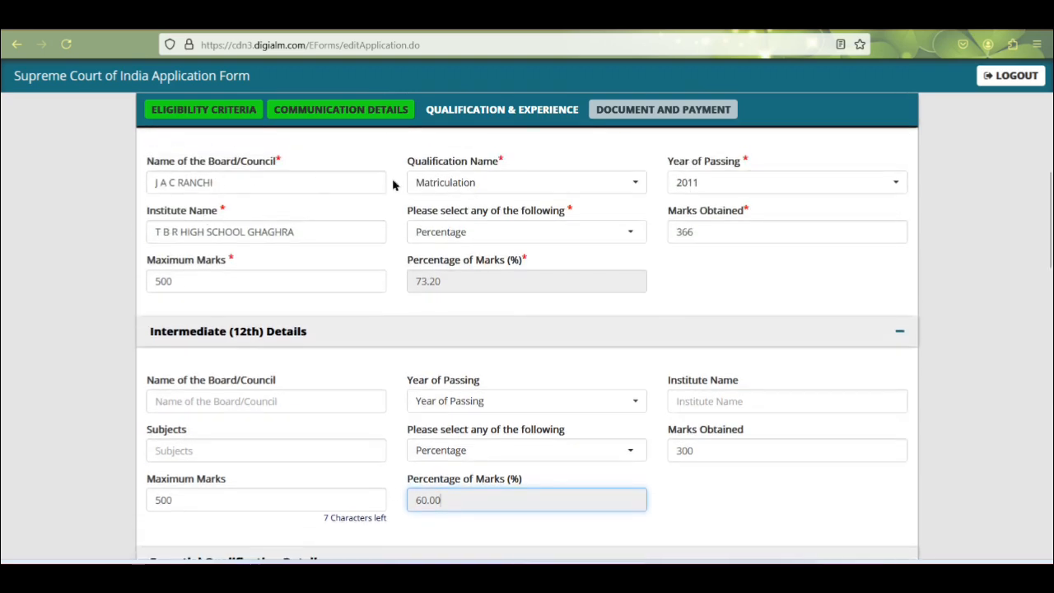
{"action": "scroll", "coordinate": [404, 388], "scroll_direction": "down", "scroll_amount": 3}
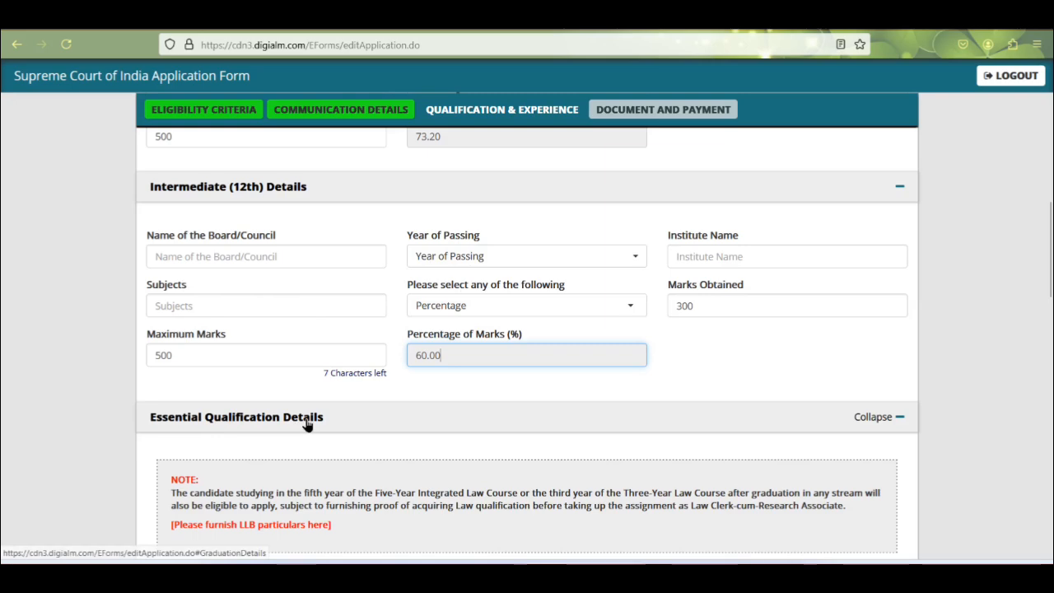
In the Essential Qualification Details, enter 3 as the qualification duration of the law degree.
{"action": "scroll", "coordinate": [307, 424], "scroll_direction": "down", "scroll_amount": 2}
{"action": "scroll", "coordinate": [312, 420], "scroll_direction": "down", "scroll_amount": 3}
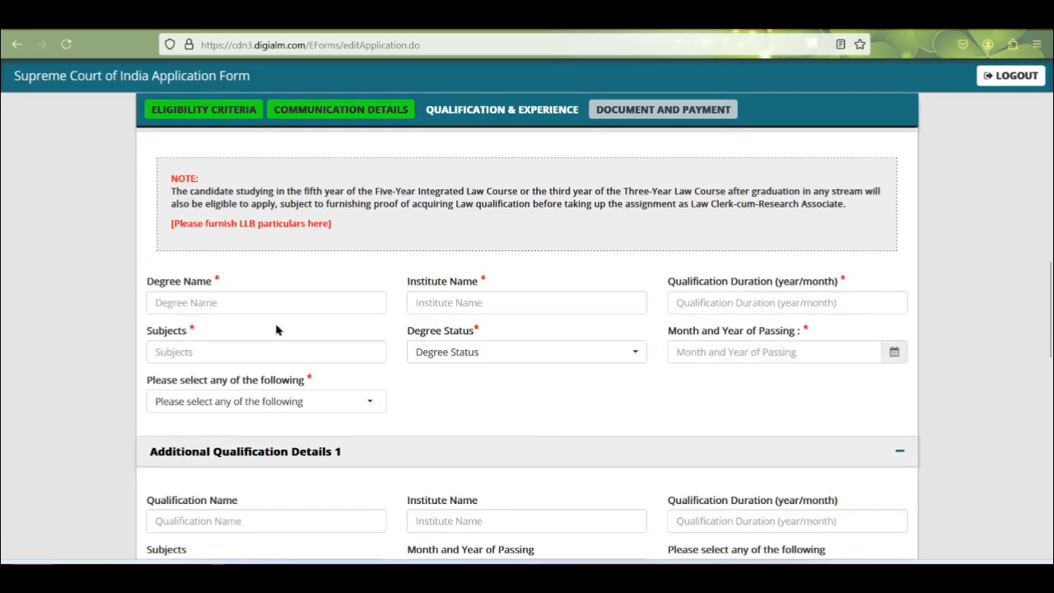
{"action": "scroll", "coordinate": [247, 263], "scroll_direction": "up", "scroll_amount": 3}
{"action": "scroll", "coordinate": [243, 280], "scroll_direction": "down", "scroll_amount": 1}
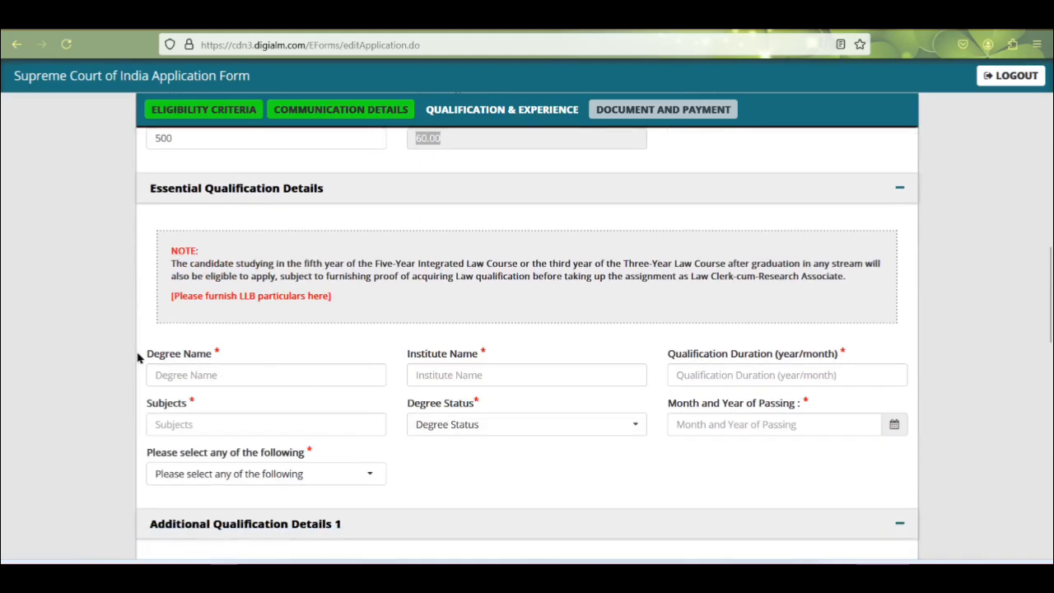
{"action": "scroll", "coordinate": [219, 370], "scroll_direction": "down", "scroll_amount": 1}
{"action": "scroll", "coordinate": [212, 344], "scroll_direction": "up", "scroll_amount": 1}
{"action": "left_click", "coordinate": [473, 374]}
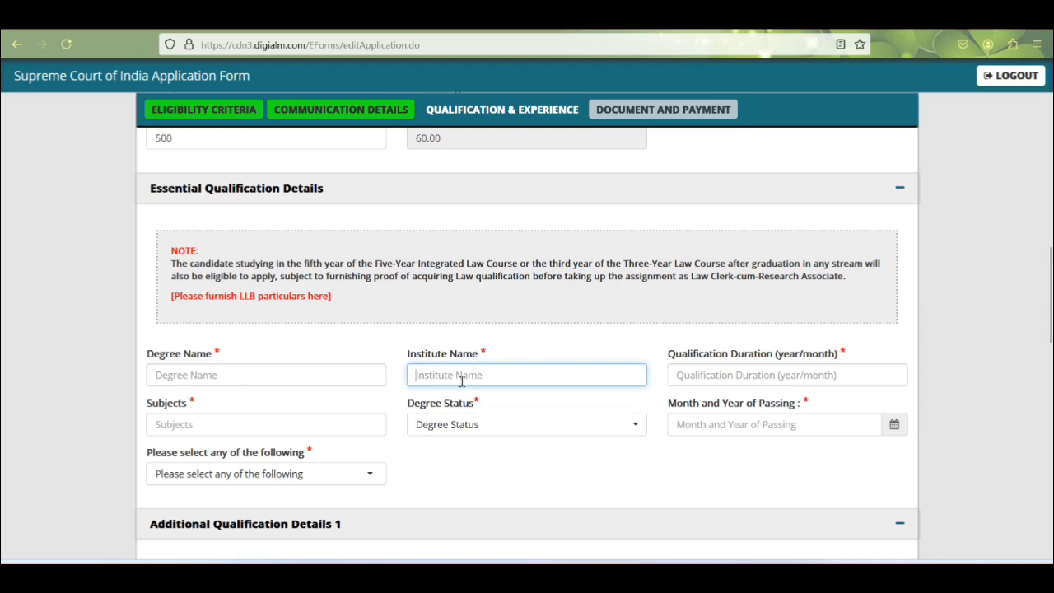
{"action": "left_click", "coordinate": [773, 375]}
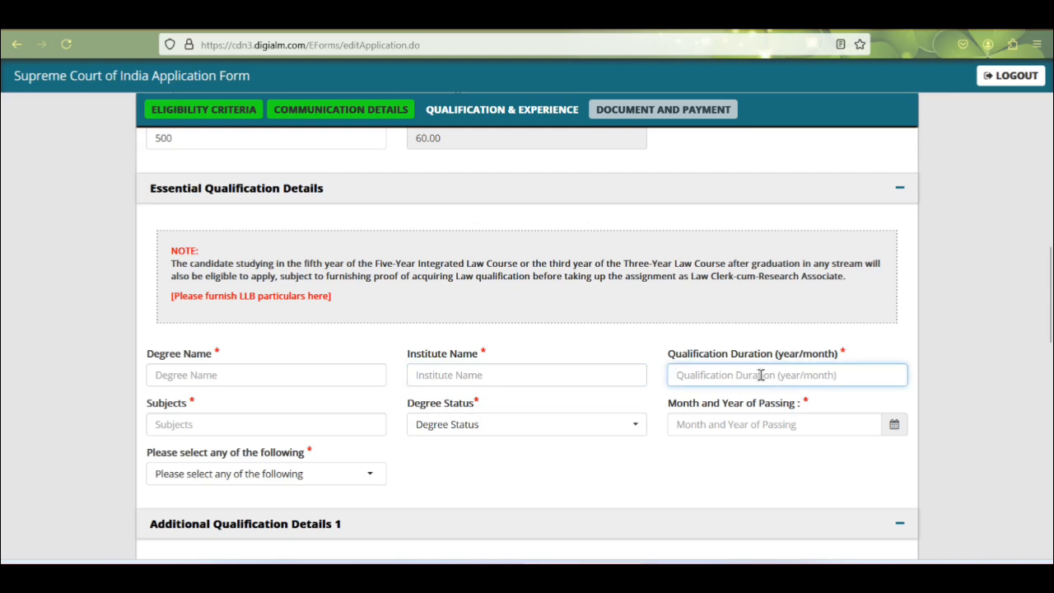
{"action": "scroll", "coordinate": [757, 374], "scroll_direction": "down", "scroll_amount": 1}
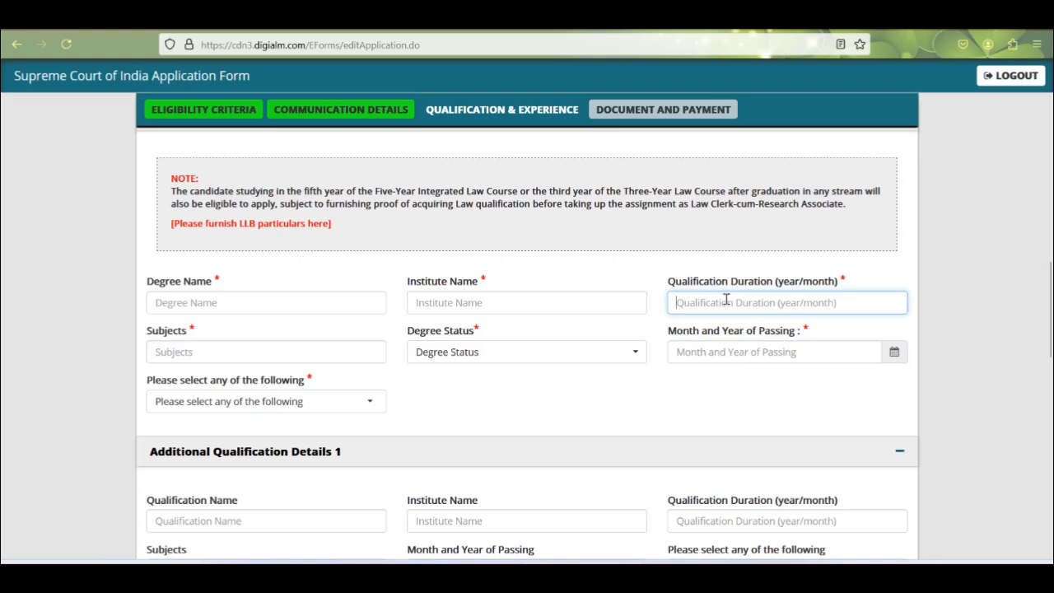
{"action": "type", "text": "3"}
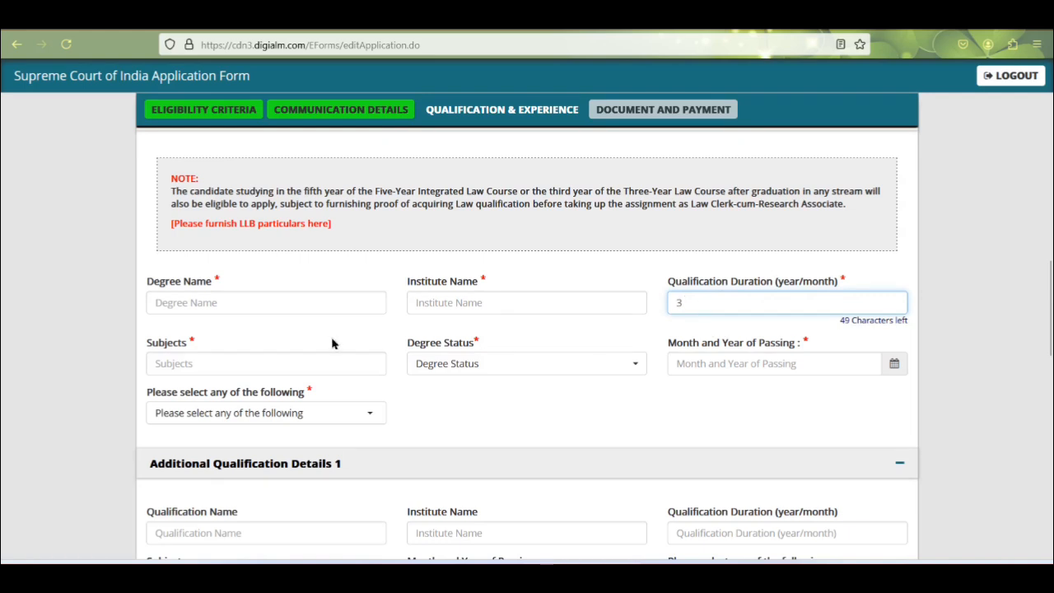
Set the degree status in the Essential Qualification Details to Passed.
{"action": "left_click", "coordinate": [227, 364]}
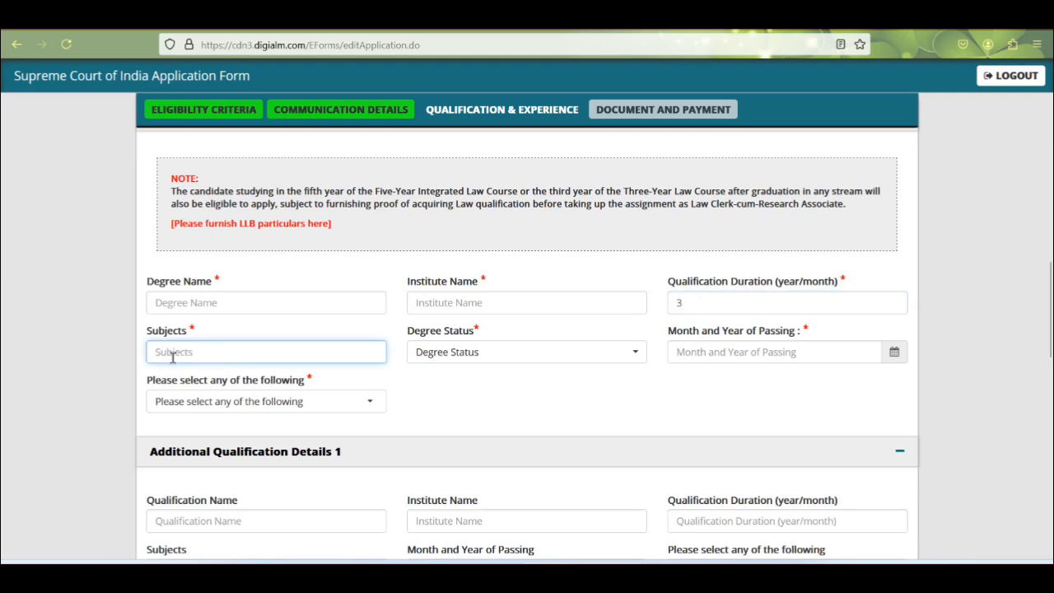
{"action": "left_click", "coordinate": [481, 354]}
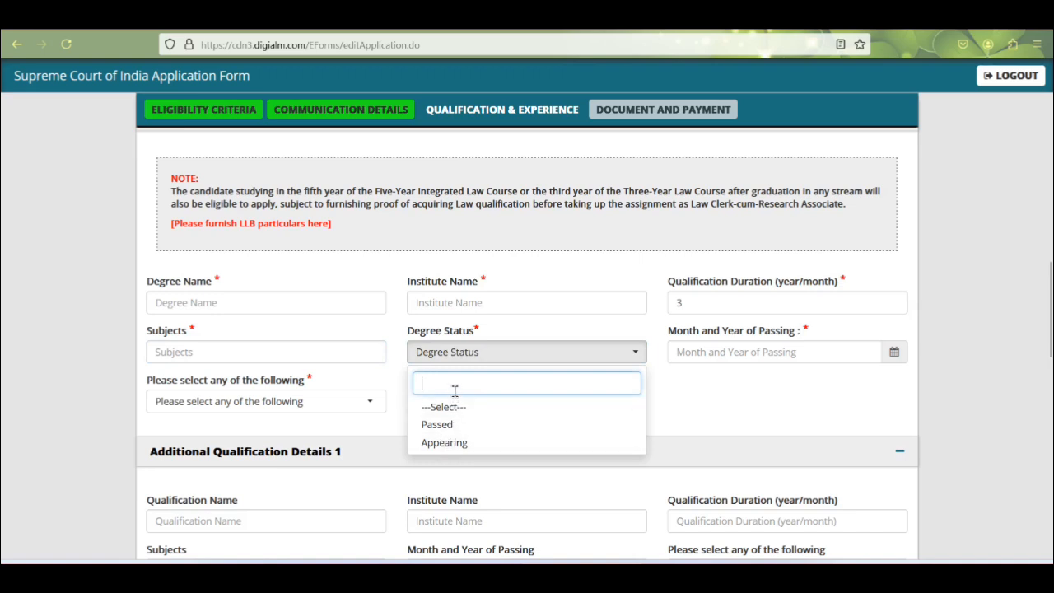
{"action": "left_click", "coordinate": [450, 443]}
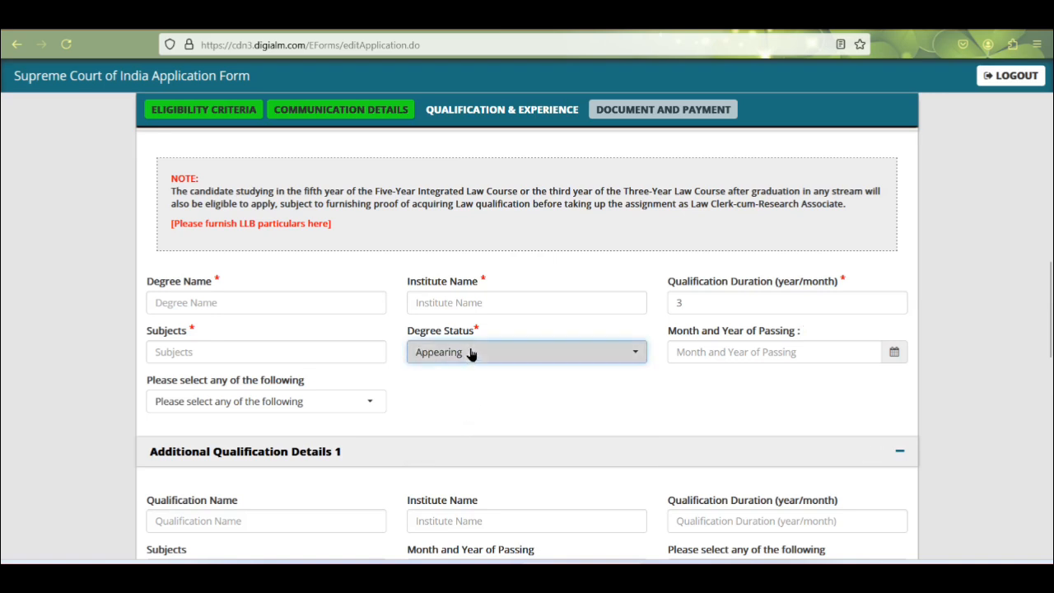
{"action": "left_click", "coordinate": [470, 353]}
{"action": "left_click", "coordinate": [442, 426]}
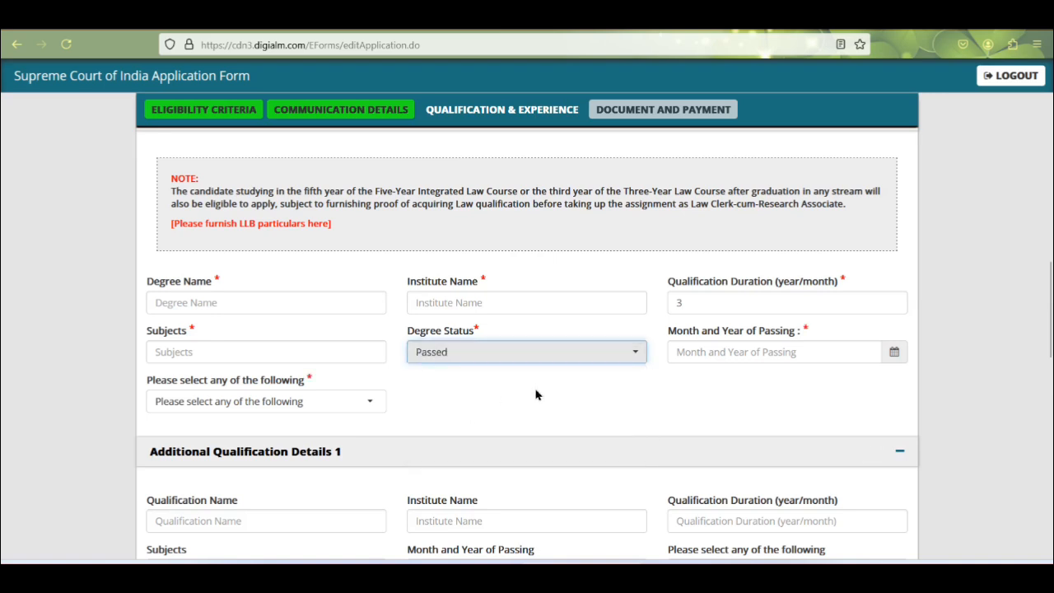
{"action": "left_click", "coordinate": [724, 349]}
{"action": "left_click", "coordinate": [894, 353]}
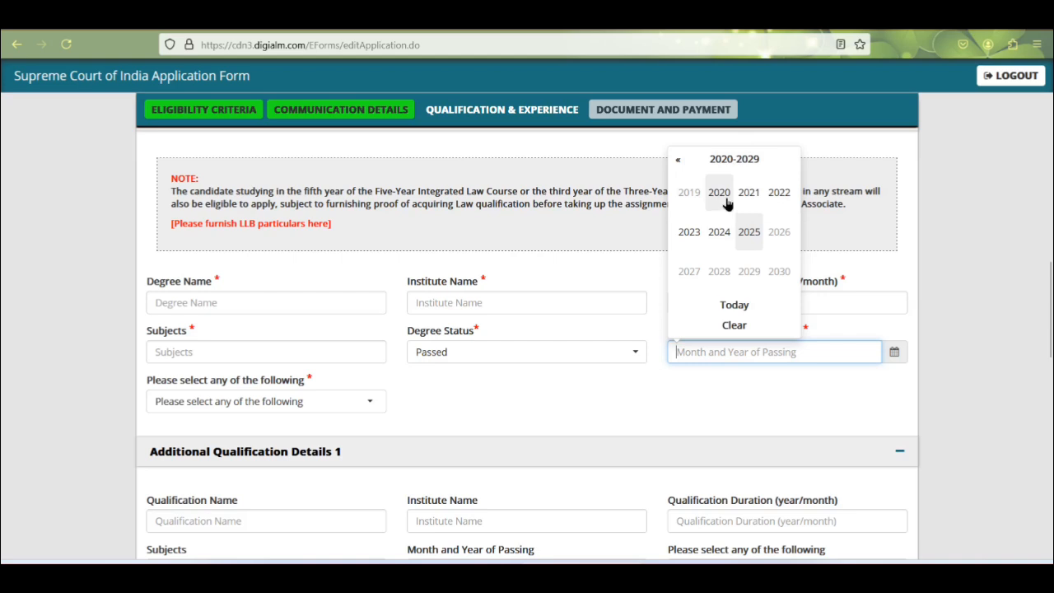
{"action": "left_click", "coordinate": [706, 439]}
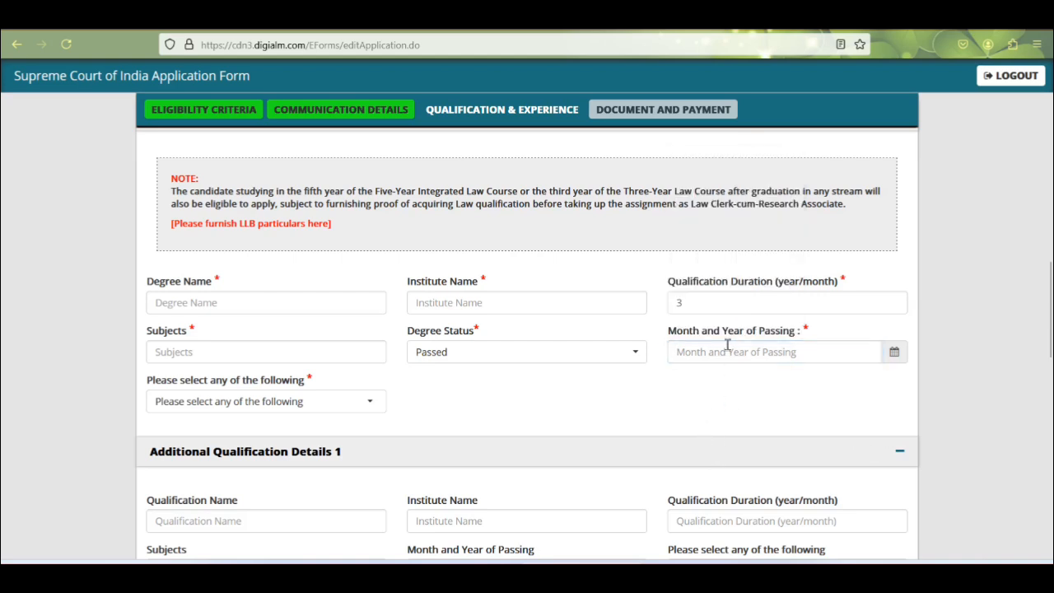
Choose Percentage for the degree result and enter 1236 marks obtained out of a maximum of 1600 so that the percentage is calculated.
{"action": "left_click", "coordinate": [245, 403]}
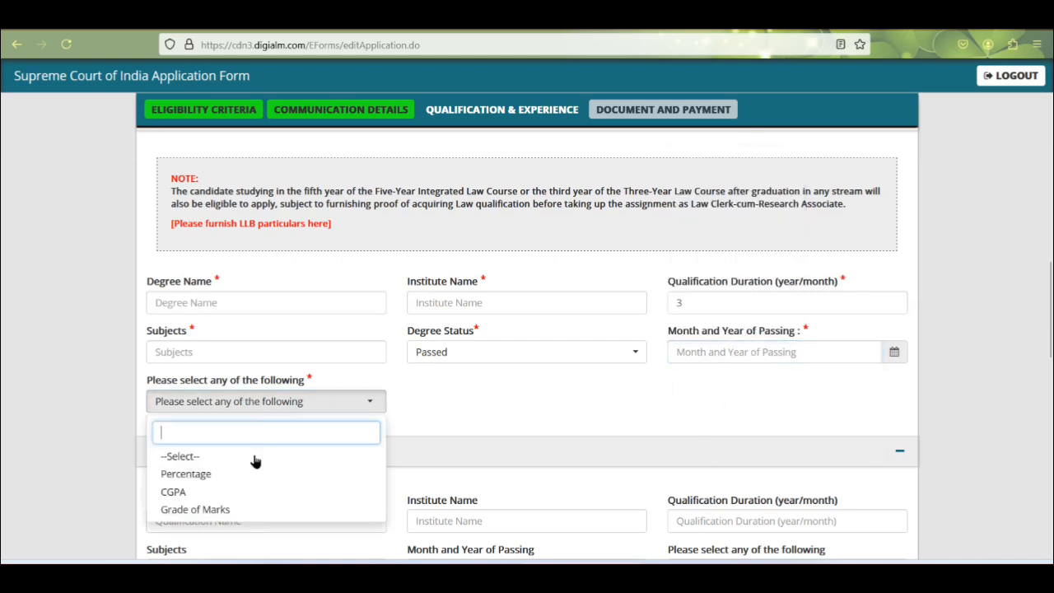
{"action": "left_click", "coordinate": [200, 476]}
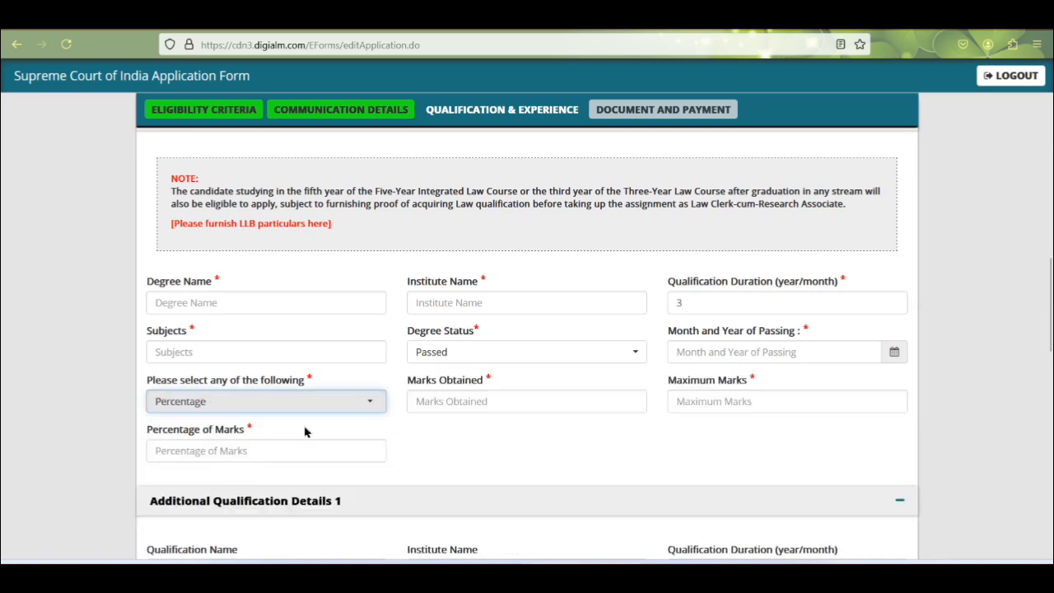
{"action": "left_click", "coordinate": [461, 401]}
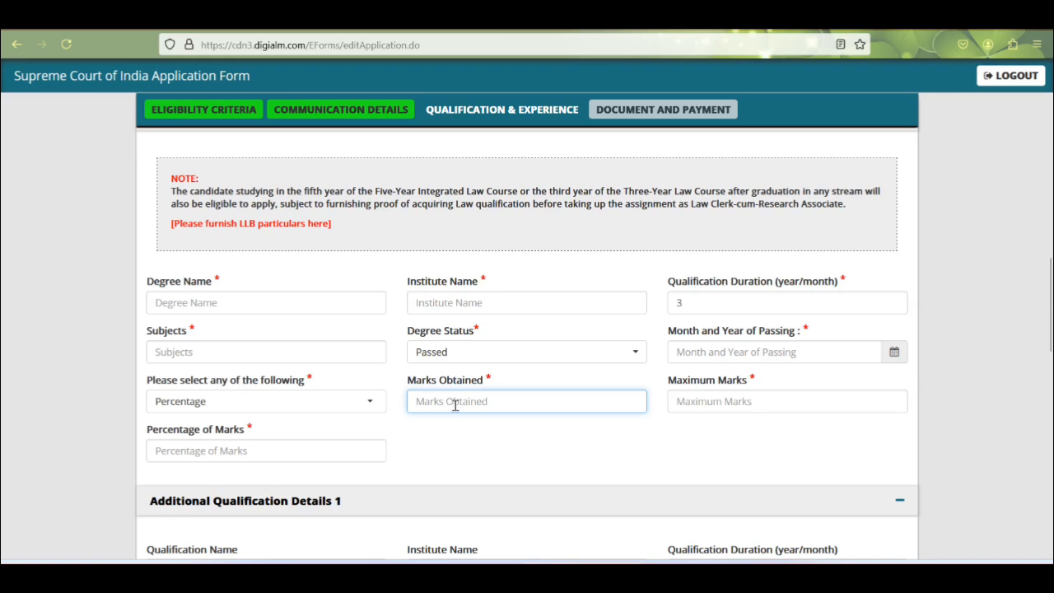
{"action": "type", "text": "1"}
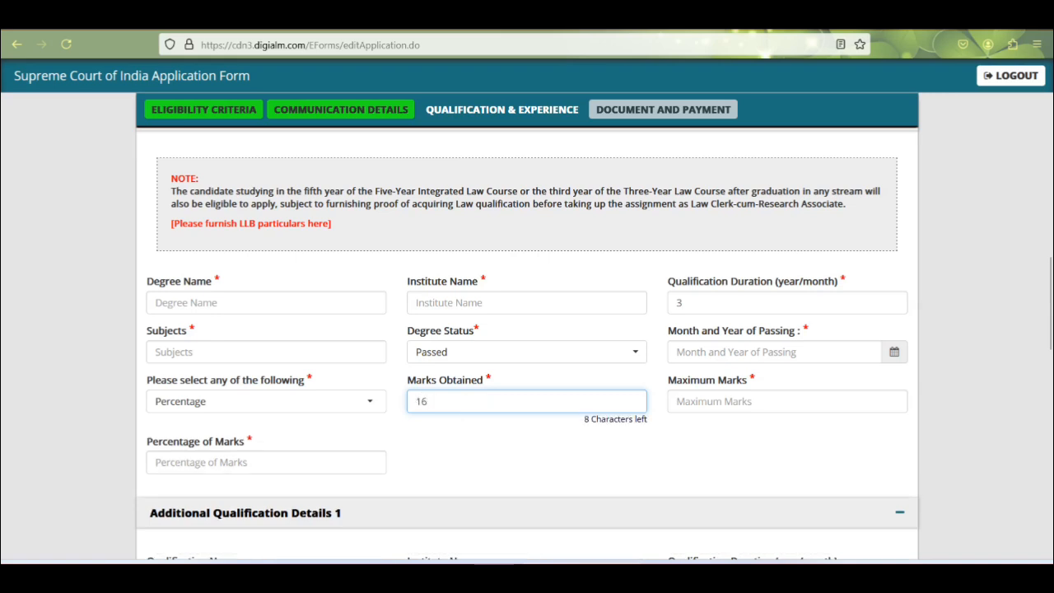
{"action": "key", "text": "BackSpace"}
{"action": "type", "text": "1"}
{"action": "left_click", "coordinate": [714, 401]}
{"action": "type", "text": "1"}
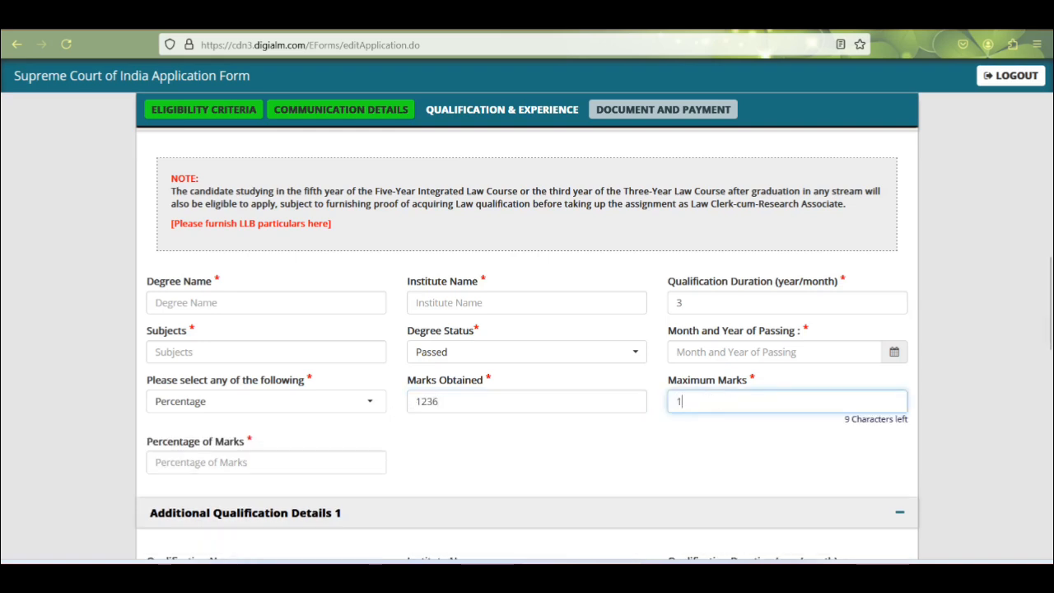
{"action": "type", "text": "6000"}
{"action": "left_click", "coordinate": [238, 459]}
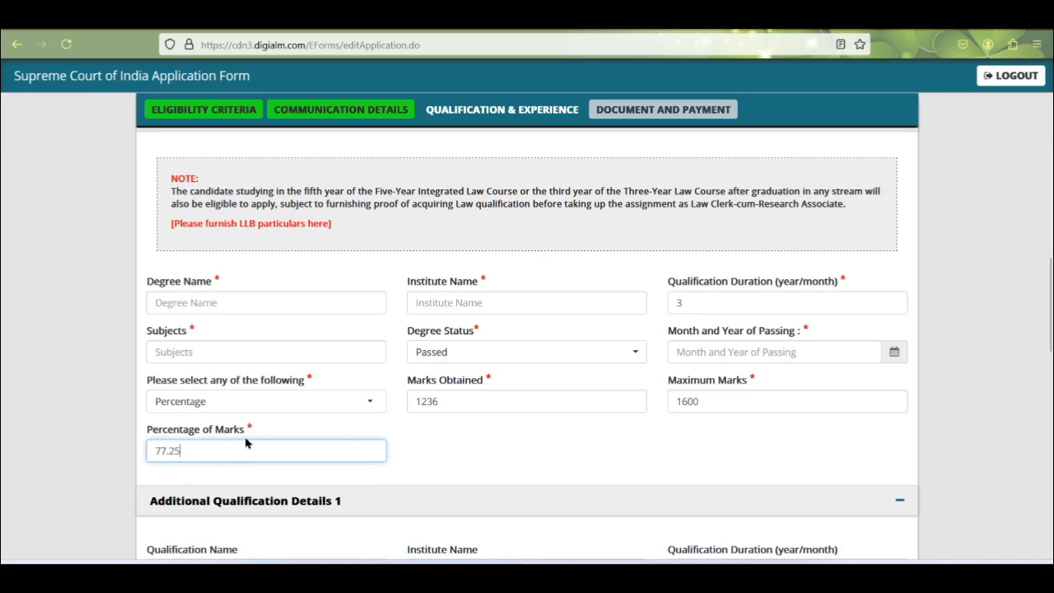
Answer No to all four Work Experience questions: earlier Law Clerk engagement, advocate enrolment, advocate practice and employment.
{"action": "scroll", "coordinate": [363, 445], "scroll_direction": "down", "scroll_amount": 4}
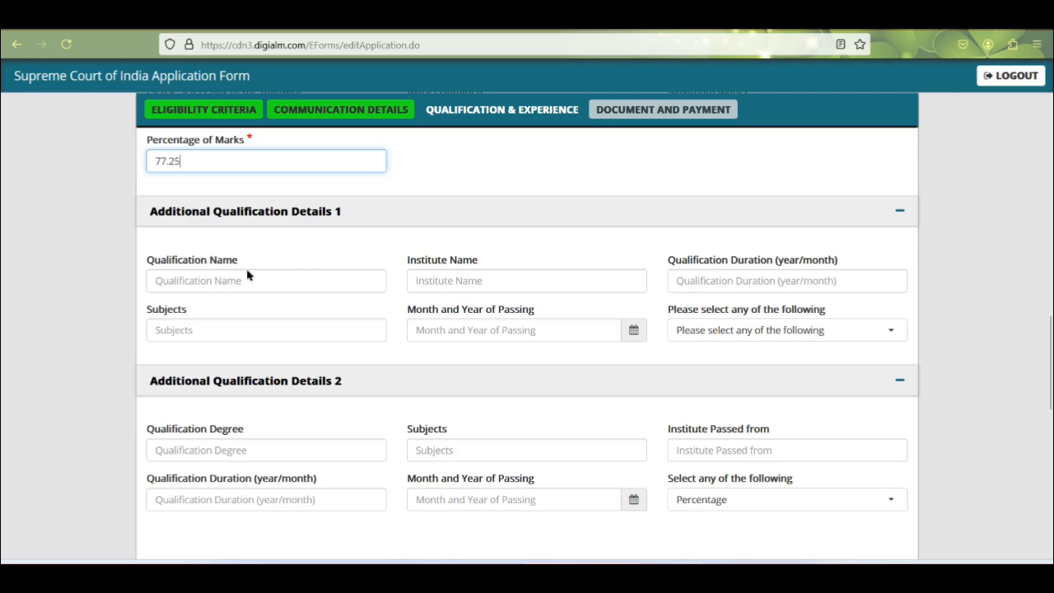
{"action": "scroll", "coordinate": [288, 329], "scroll_direction": "down", "scroll_amount": 2}
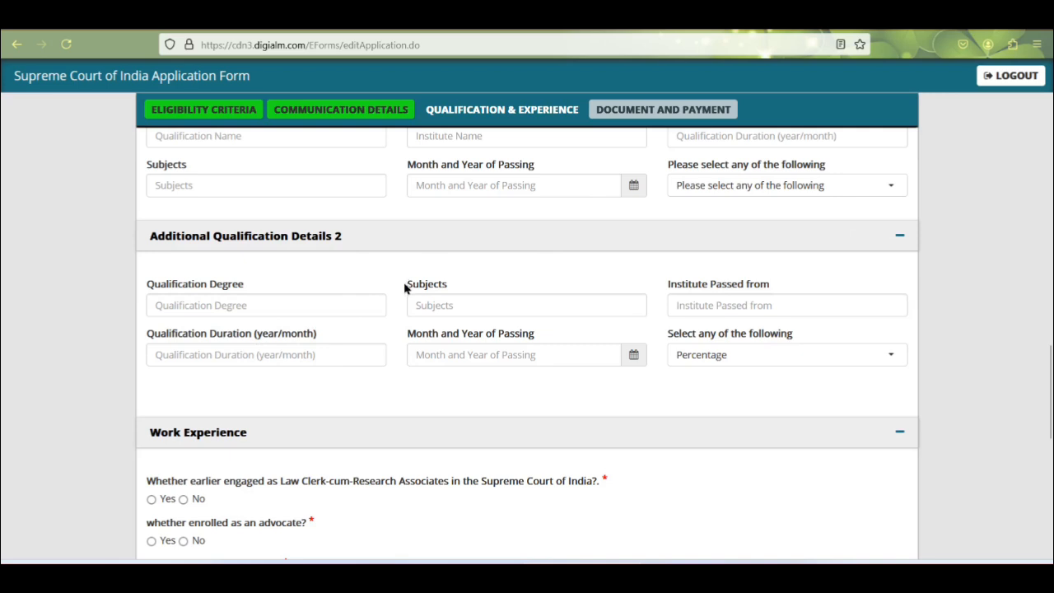
{"action": "scroll", "coordinate": [288, 334], "scroll_direction": "down", "scroll_amount": 5}
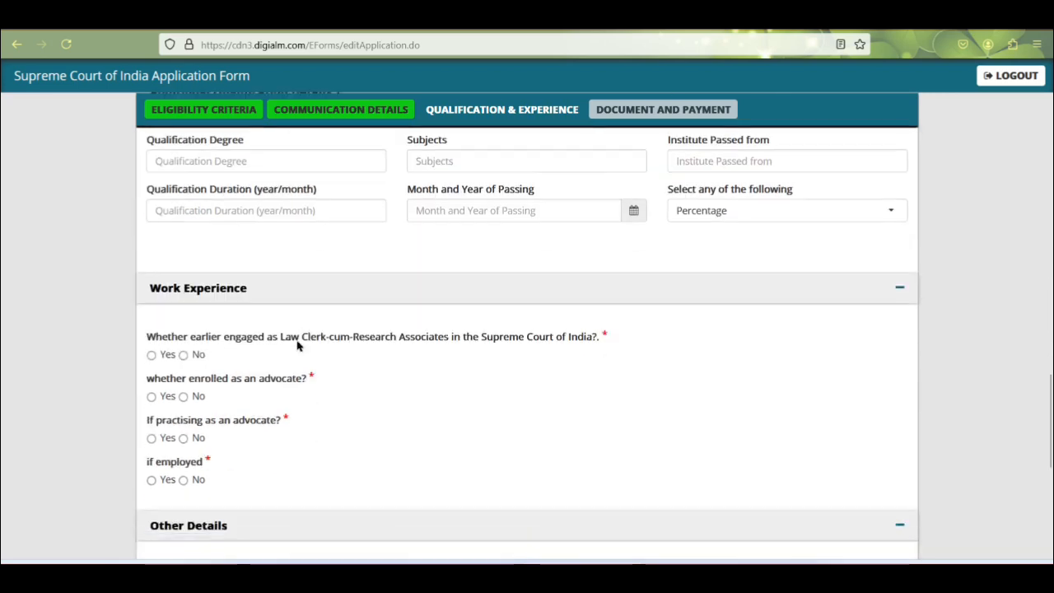
{"action": "scroll", "coordinate": [173, 240], "scroll_direction": "down", "scroll_amount": 1}
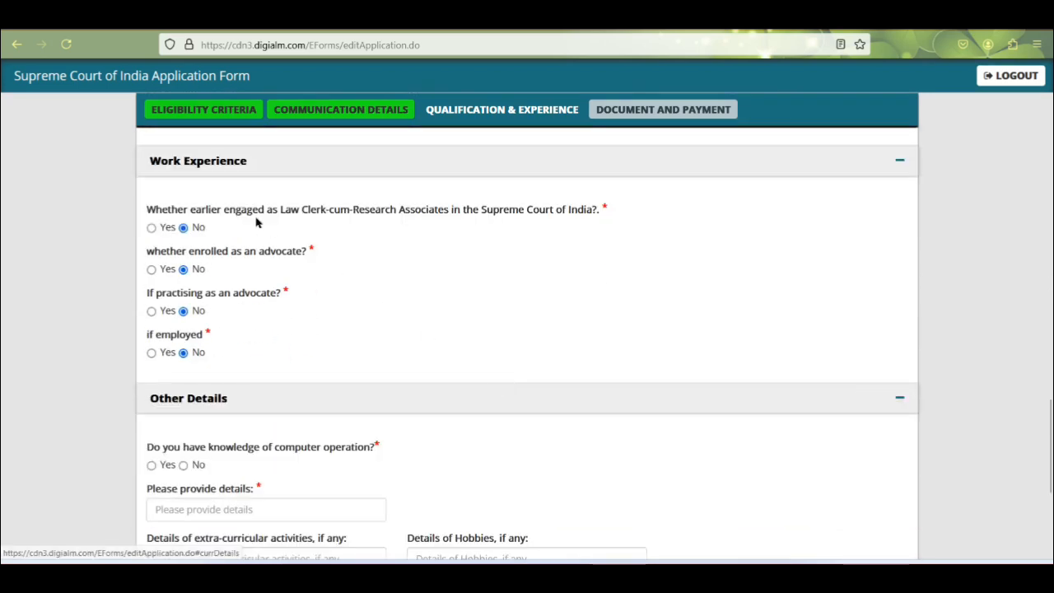
{"action": "left_click", "coordinate": [183, 227]}
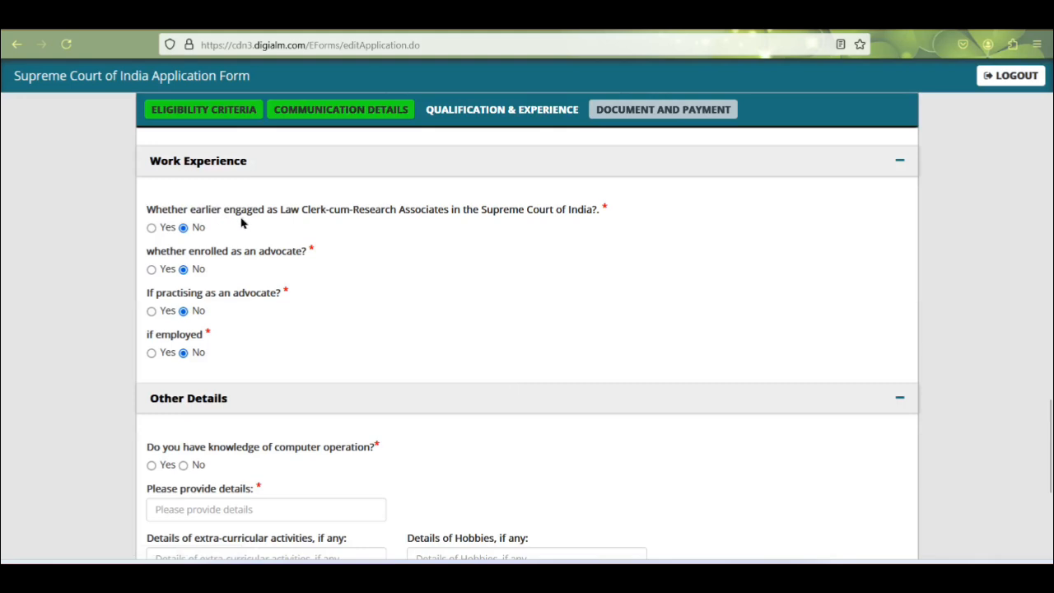
Try Yes for earlier engagement as Law Clerk-cum-Research Associate and set the answer back to No.
{"action": "left_click", "coordinate": [152, 229]}
{"action": "left_click", "coordinate": [183, 229]}
{"action": "left_click", "coordinate": [152, 229]}
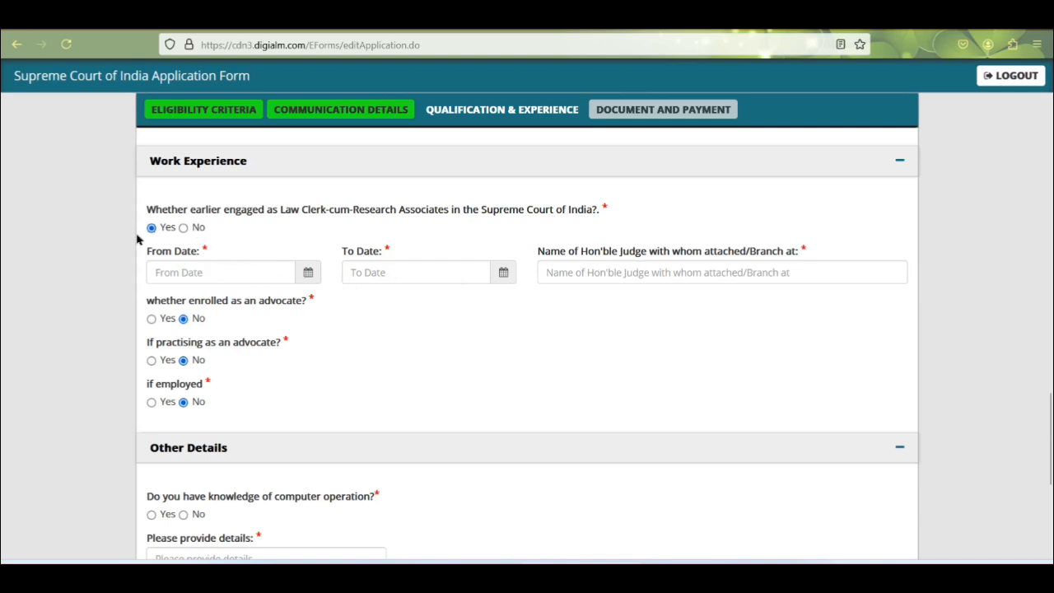
{"action": "left_click", "coordinate": [183, 228]}
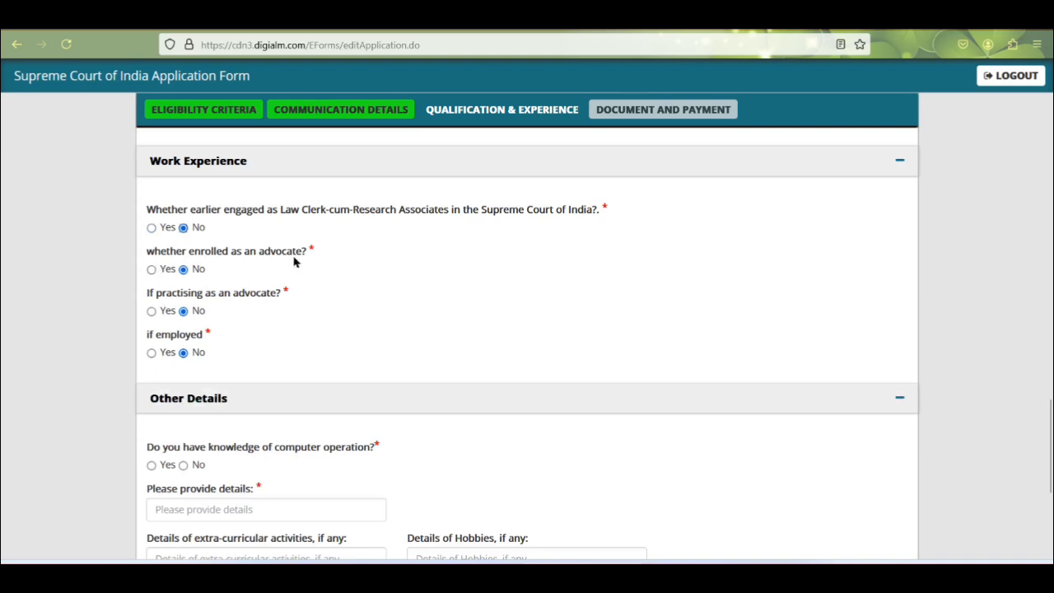
Try Yes in turn for advocate enrolment, advocate practice and employment, setting each answer back to No.
{"action": "left_click", "coordinate": [151, 269]}
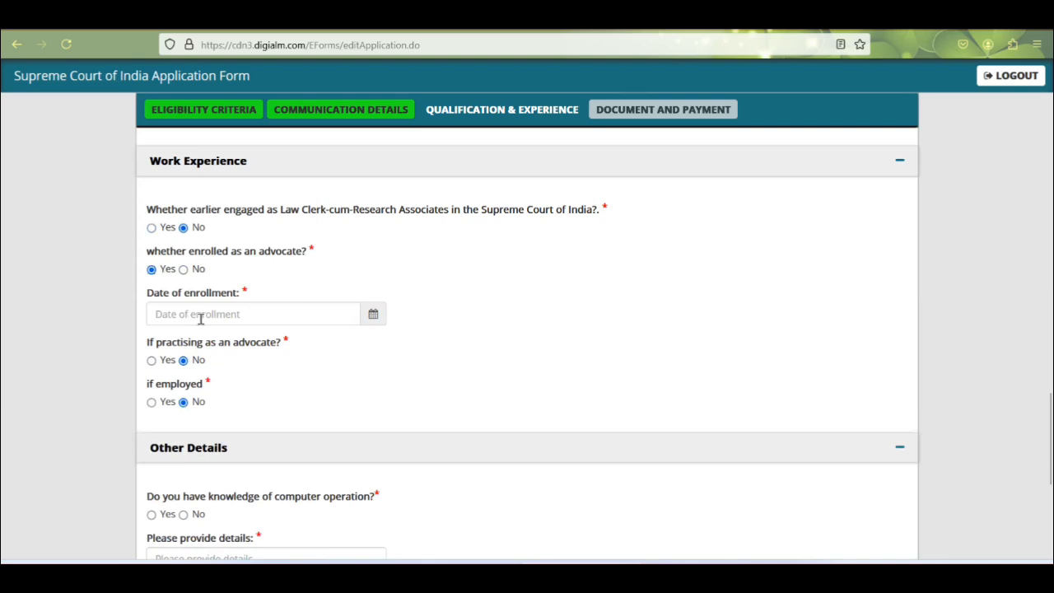
{"action": "left_click", "coordinate": [184, 270]}
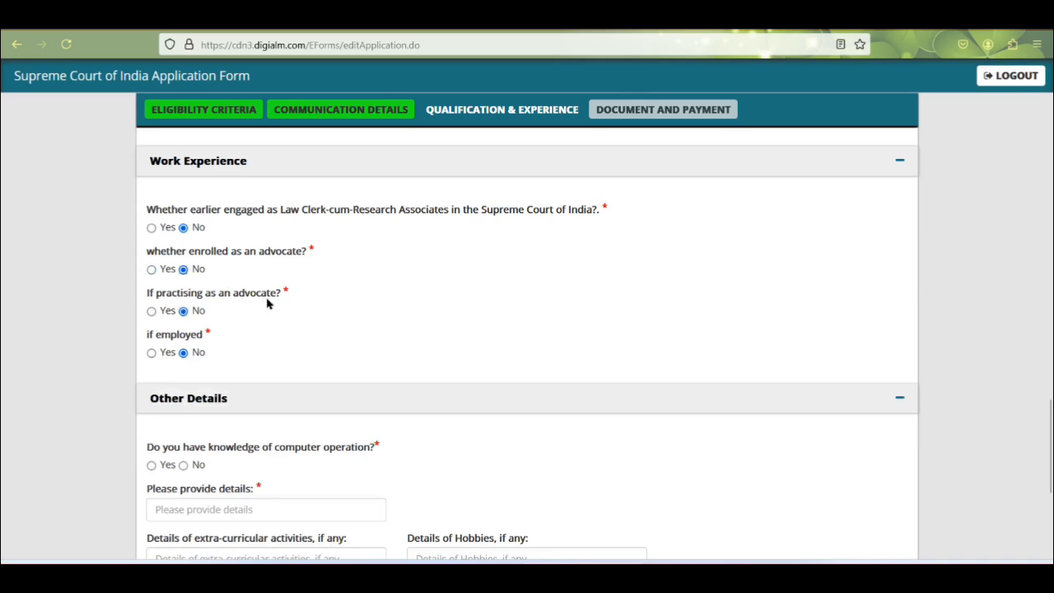
{"action": "left_click", "coordinate": [152, 312]}
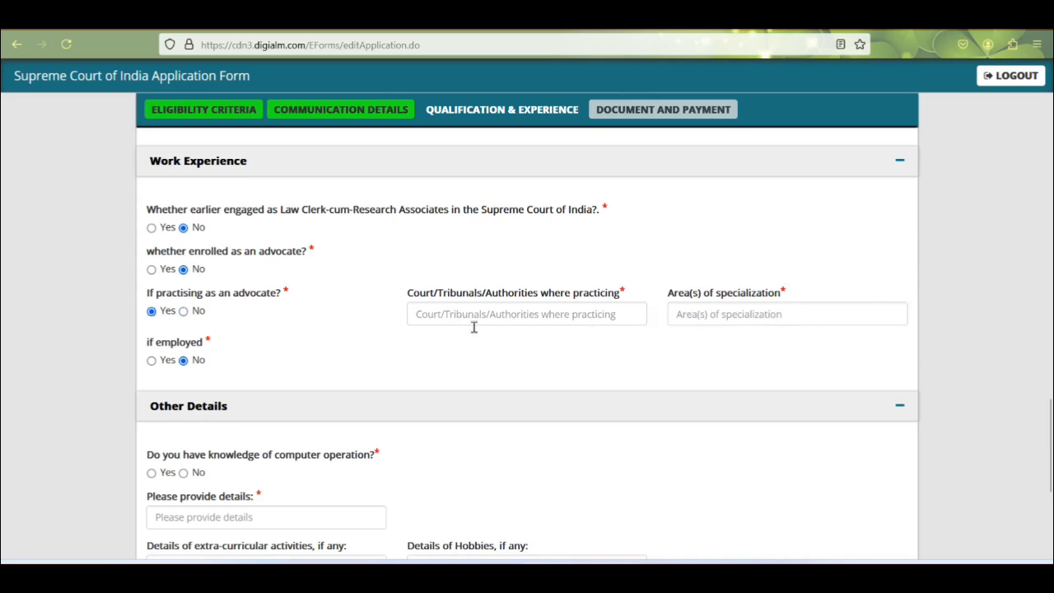
{"action": "left_click", "coordinate": [183, 311]}
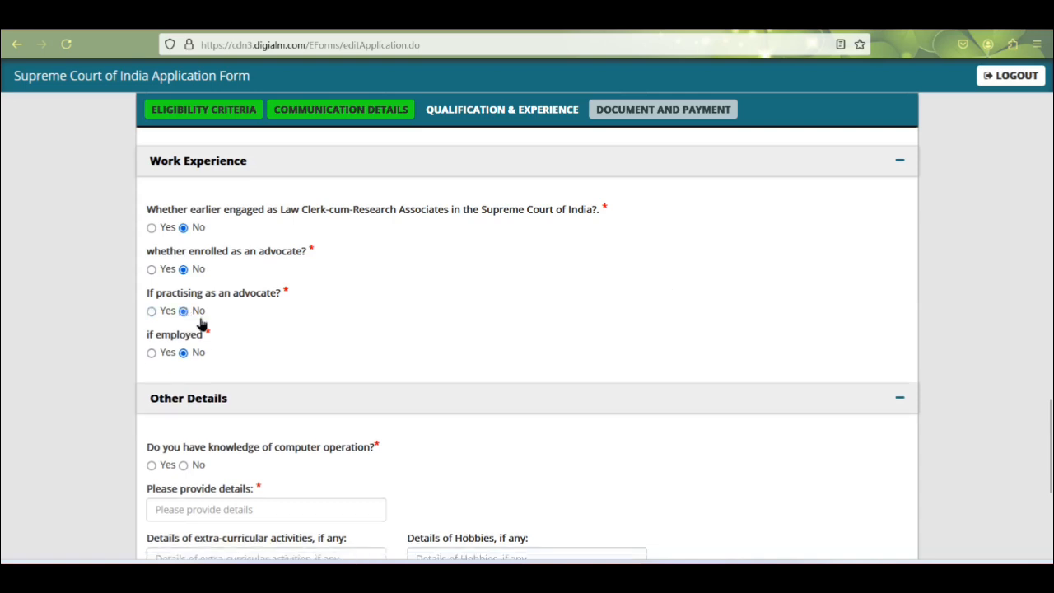
{"action": "left_click", "coordinate": [151, 353]}
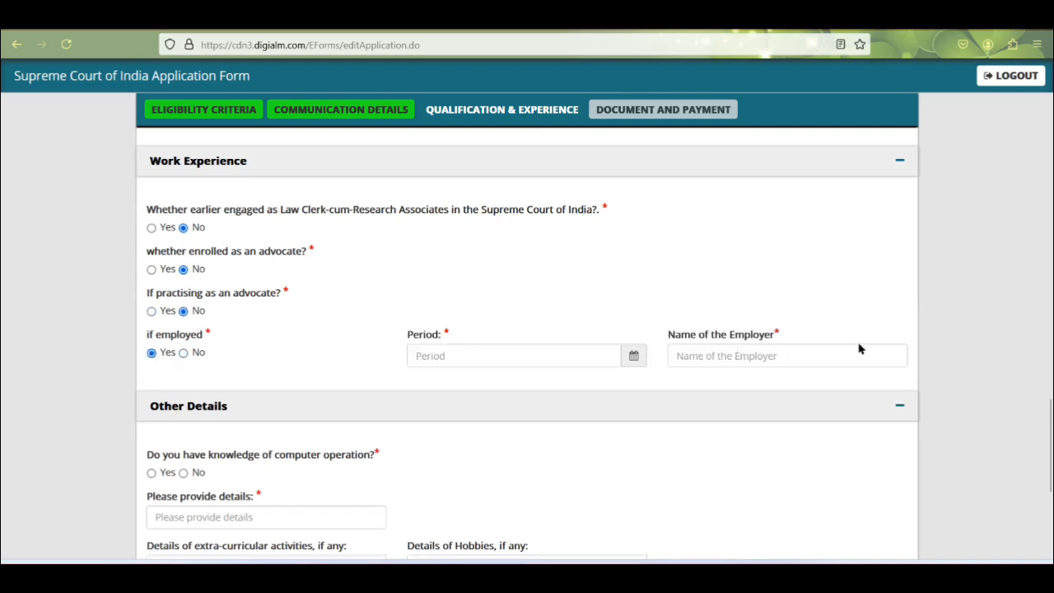
{"action": "left_click", "coordinate": [183, 352]}
In Other Details, answer Yes to having knowledge of computer operation and activate the field for its details.
{"action": "scroll", "coordinate": [247, 371], "scroll_direction": "down", "scroll_amount": 3}
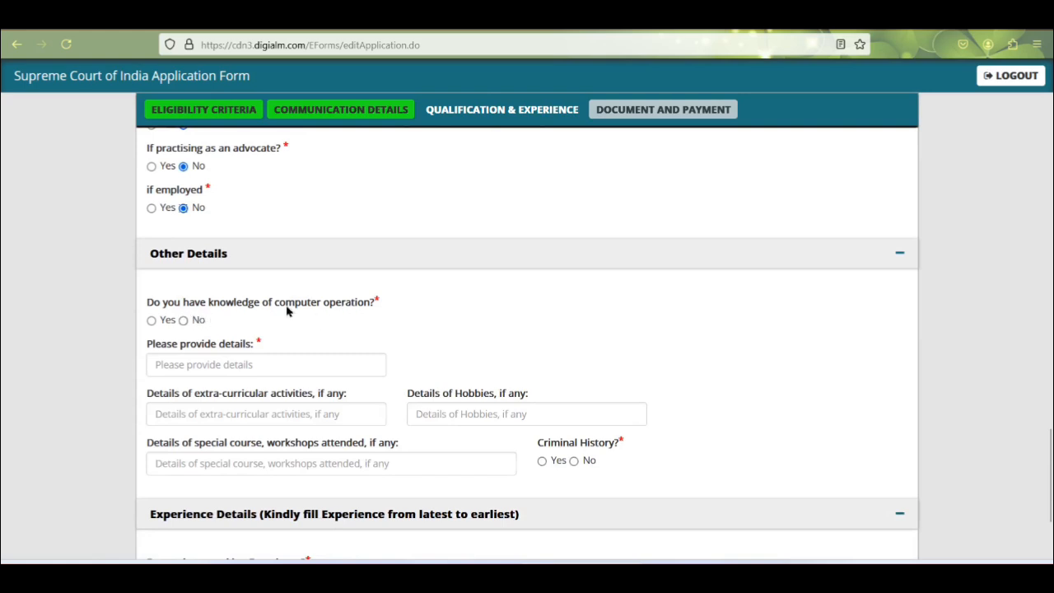
{"action": "left_click", "coordinate": [183, 321]}
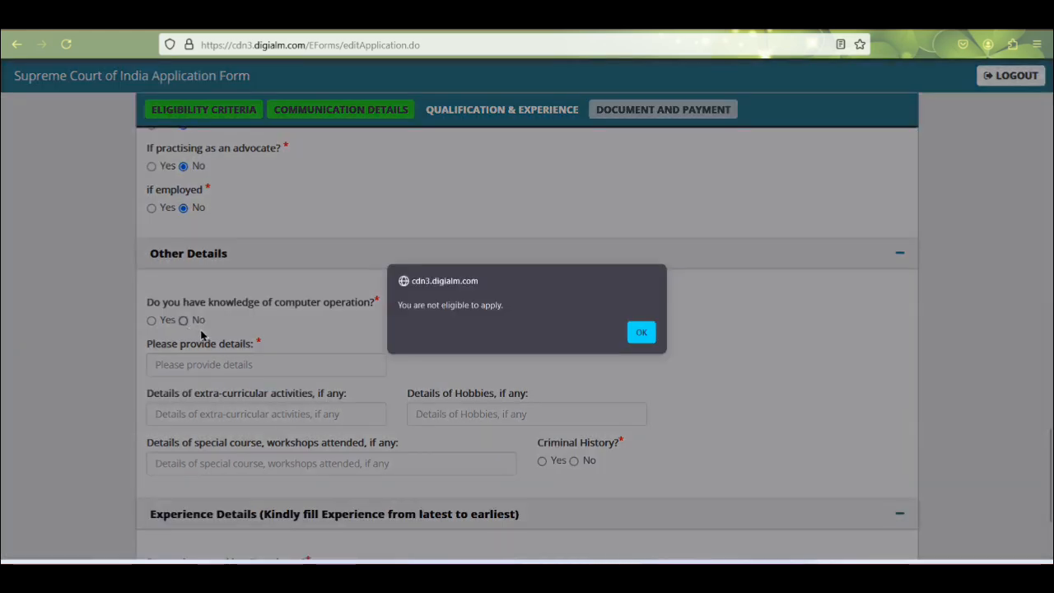
{"action": "left_click", "coordinate": [642, 332]}
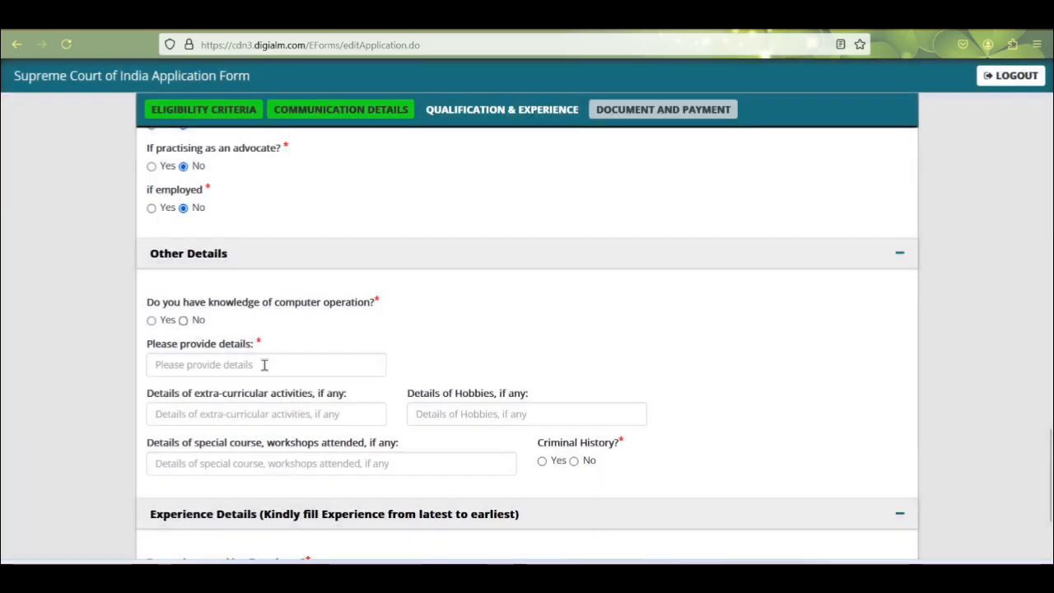
{"action": "left_click", "coordinate": [152, 322]}
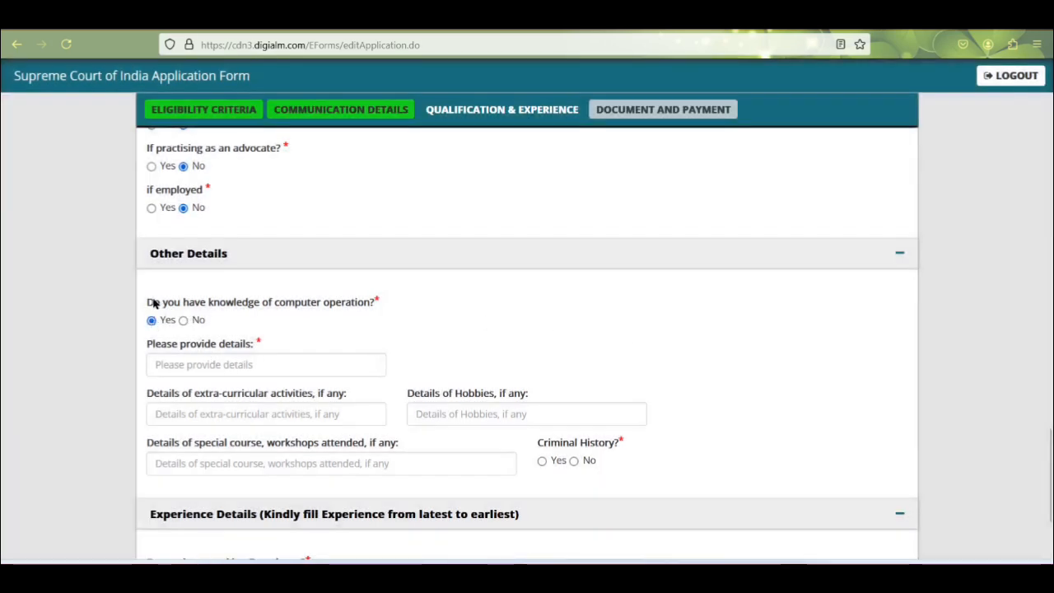
{"action": "left_click", "coordinate": [189, 365]}
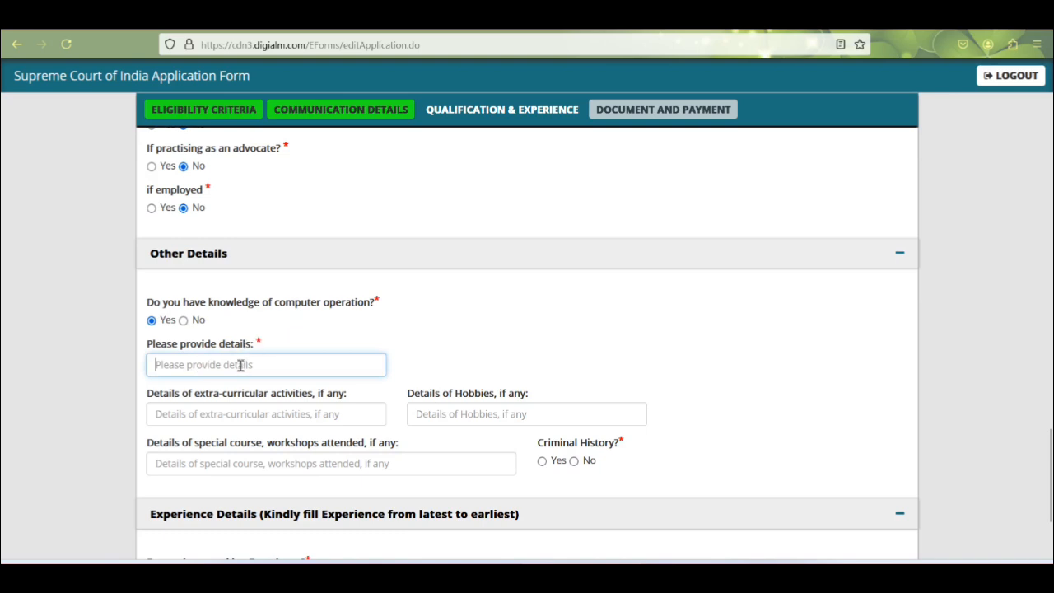
In Other Details, enter ADCA as the computer knowledge details and answer No to Criminal History.
{"action": "type", "text": "ADCA"}
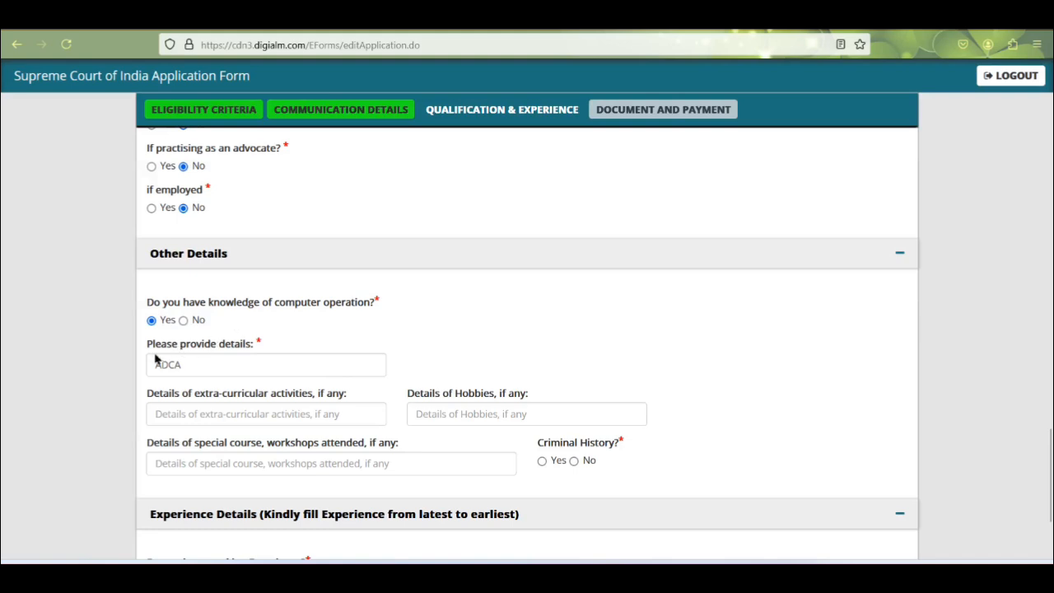
{"action": "scroll", "coordinate": [208, 299], "scroll_direction": "down", "scroll_amount": 1}
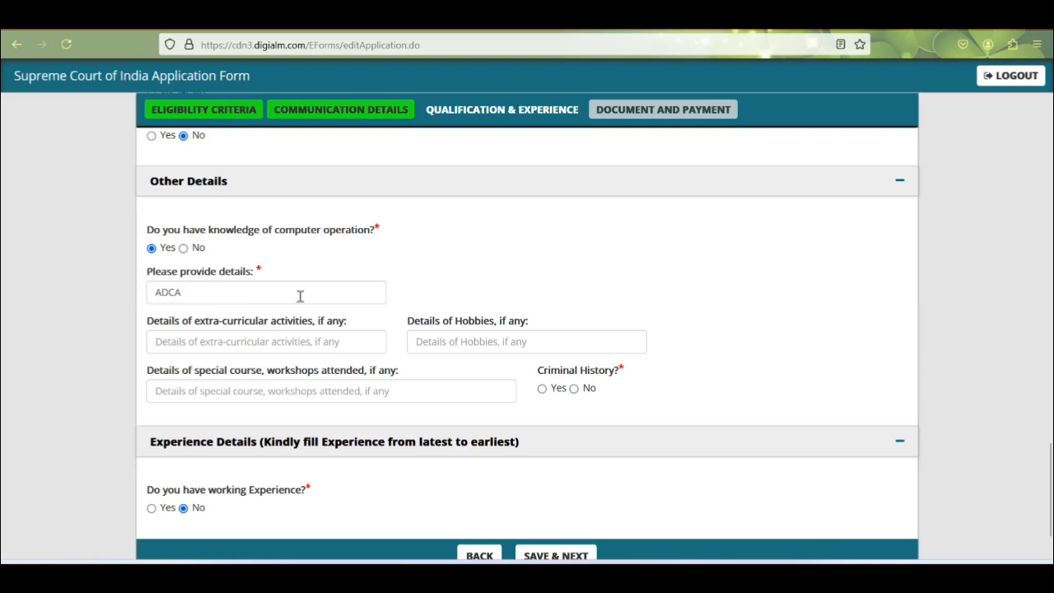
{"action": "scroll", "coordinate": [300, 298], "scroll_direction": "down", "scroll_amount": 2}
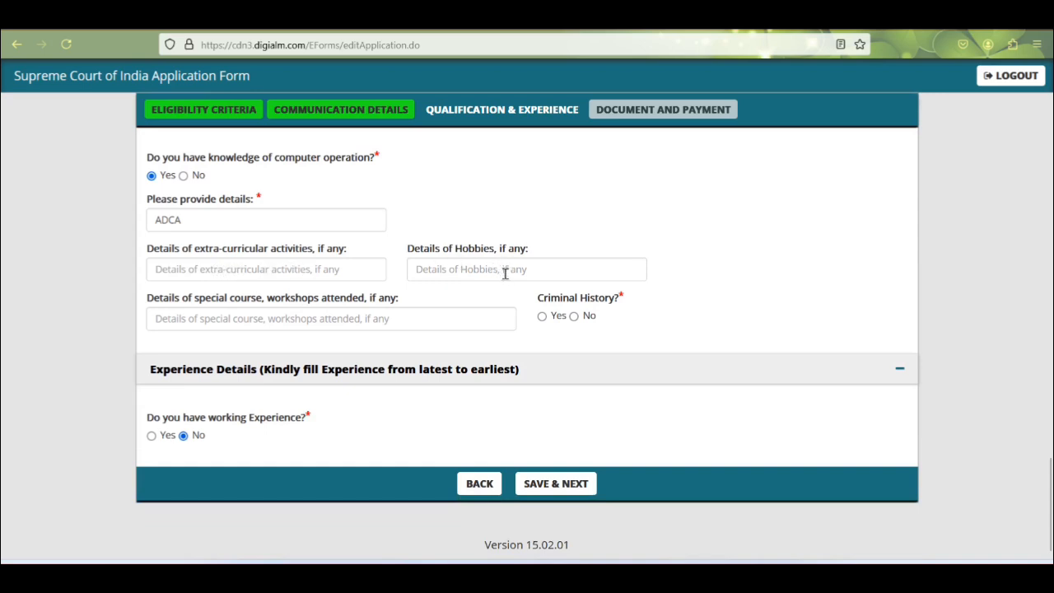
{"action": "left_click", "coordinate": [542, 320]}
{"action": "left_click", "coordinate": [640, 331]}
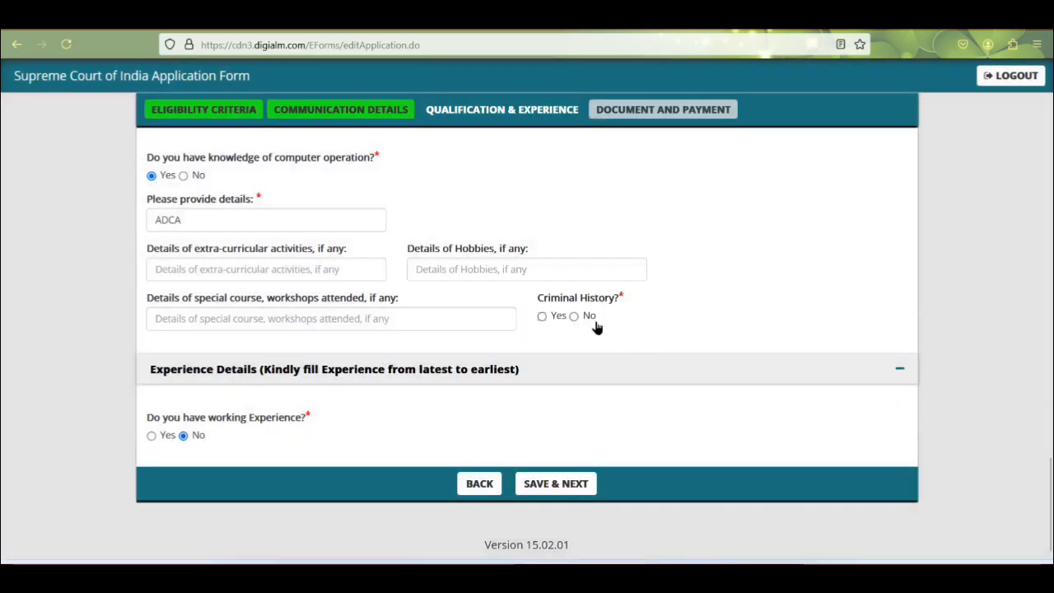
{"action": "left_click", "coordinate": [575, 317]}
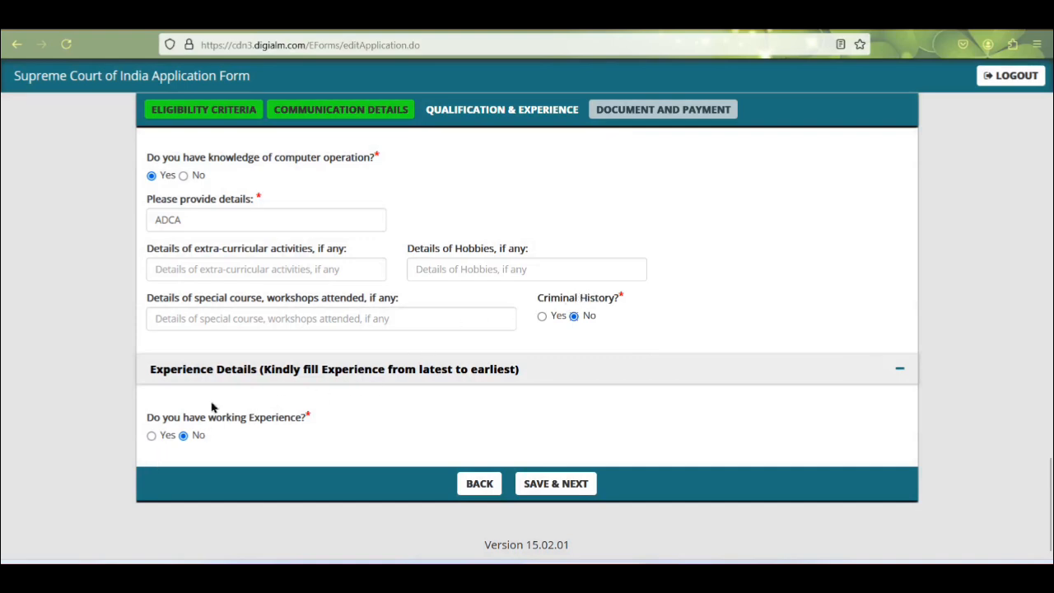
Try Yes for having working experience in Experience Details and set the answer back to No.
{"action": "left_click", "coordinate": [151, 436]}
{"action": "scroll", "coordinate": [409, 435], "scroll_direction": "down", "scroll_amount": 3}
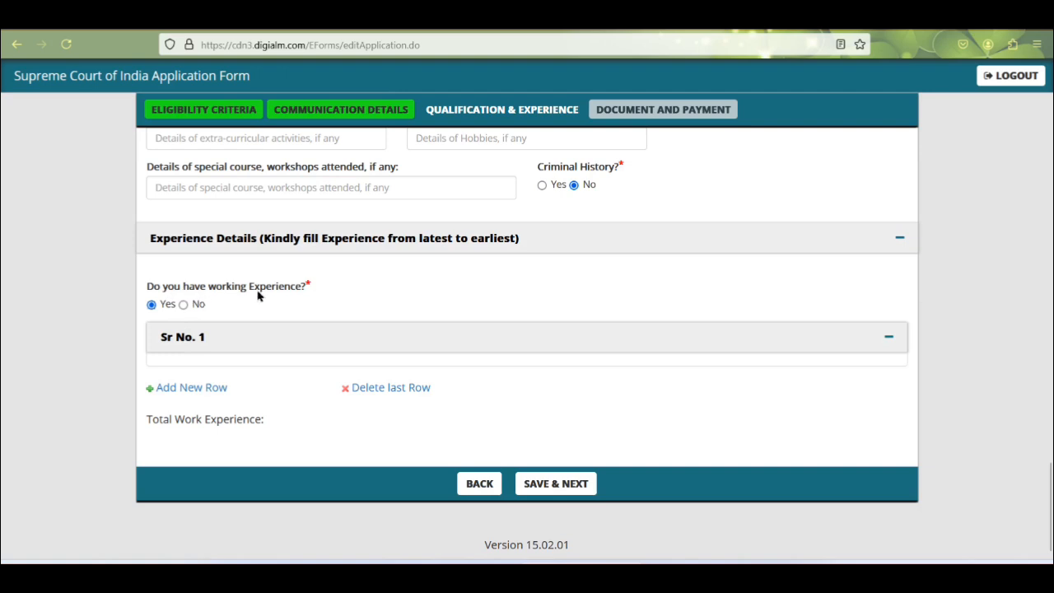
{"action": "left_click", "coordinate": [183, 304]}
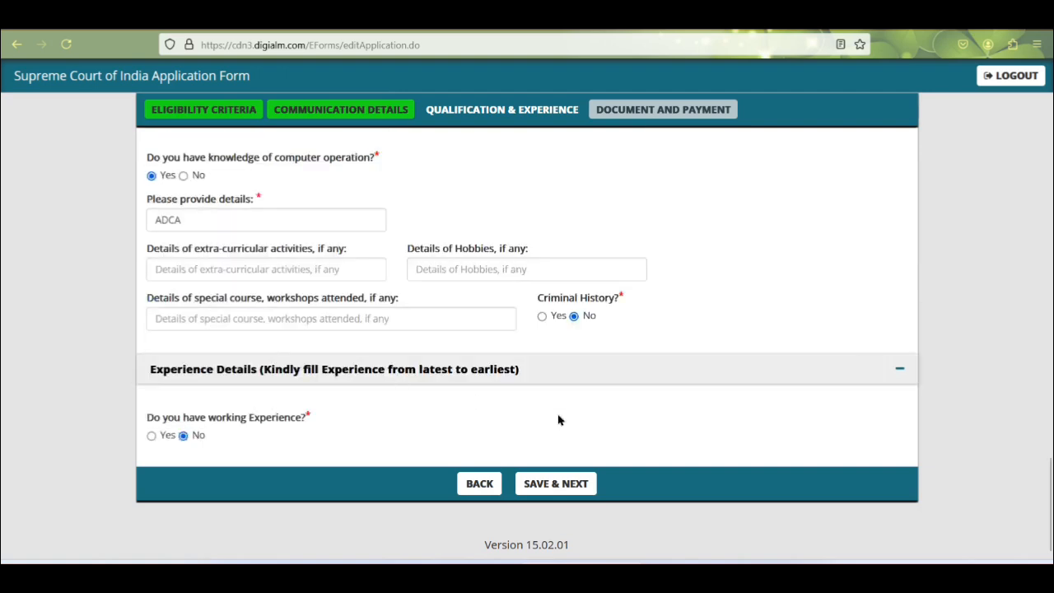
Save the Qualification & Experience section and check the upload requirements for the photo, signature and category certificate.
{"action": "left_click", "coordinate": [555, 488]}
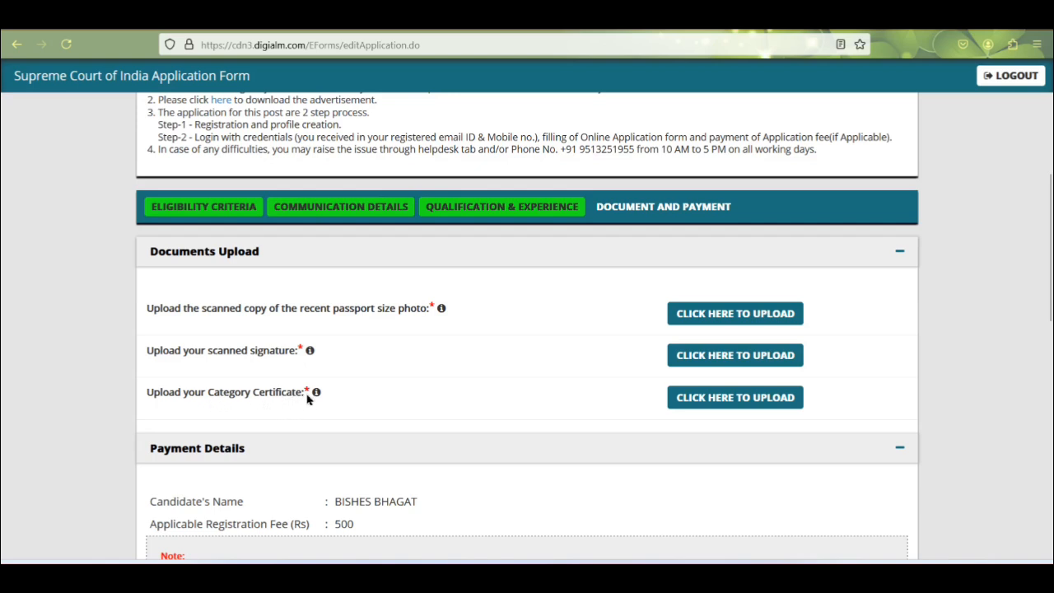
{"action": "mouse_move", "coordinate": [443, 308]}
{"action": "mouse_move", "coordinate": [311, 350]}
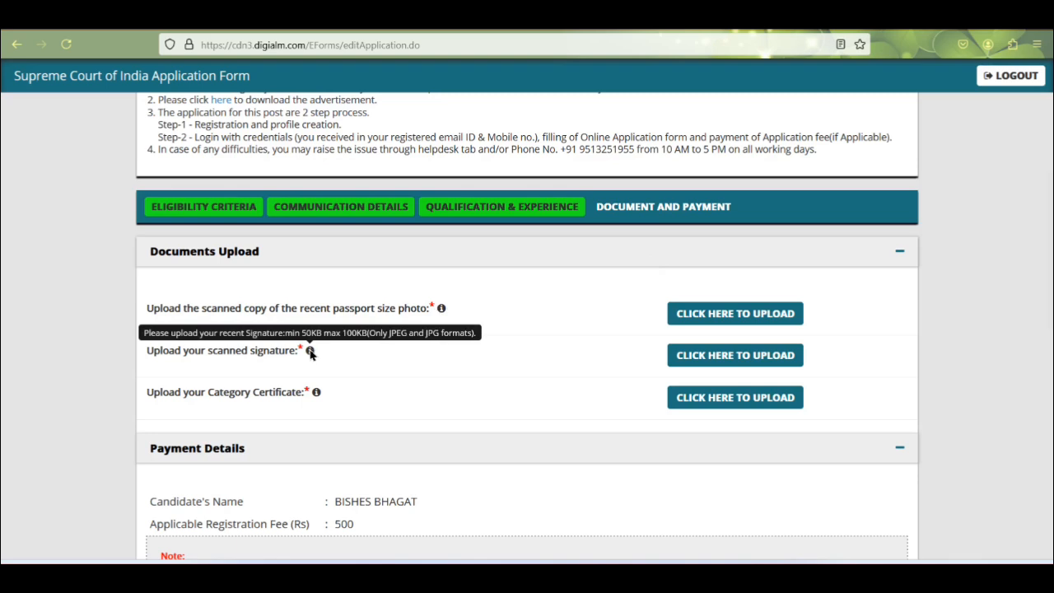
{"action": "mouse_move", "coordinate": [317, 394]}
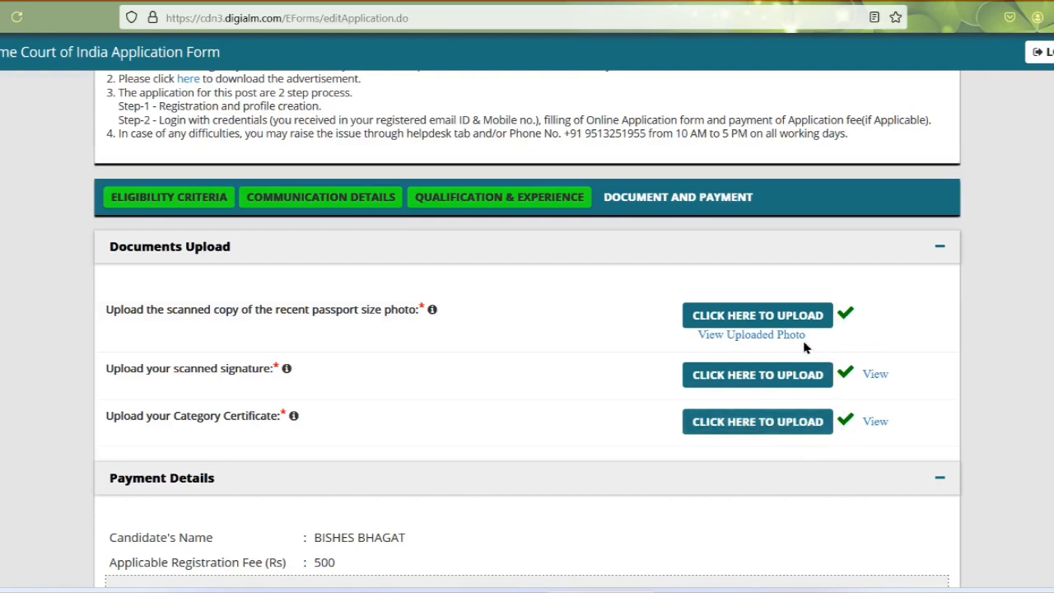
View the uploaded passport photo, scanned signature and category certificate one after another, closing each preview window.
{"action": "left_click", "coordinate": [725, 338]}
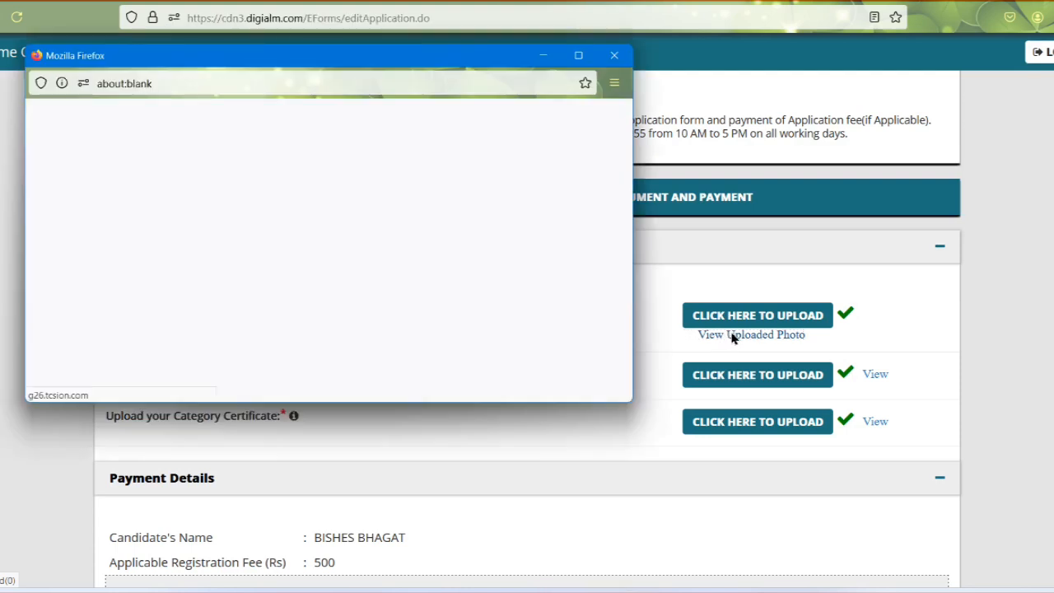
{"action": "left_click", "coordinate": [614, 55]}
{"action": "left_click", "coordinate": [876, 375]}
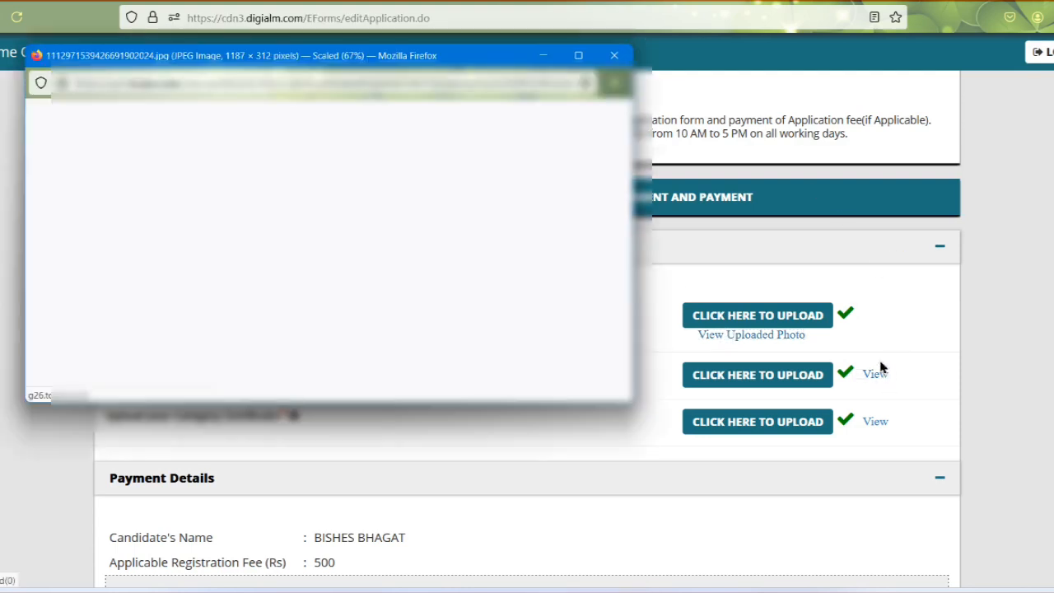
{"action": "left_click", "coordinate": [615, 55]}
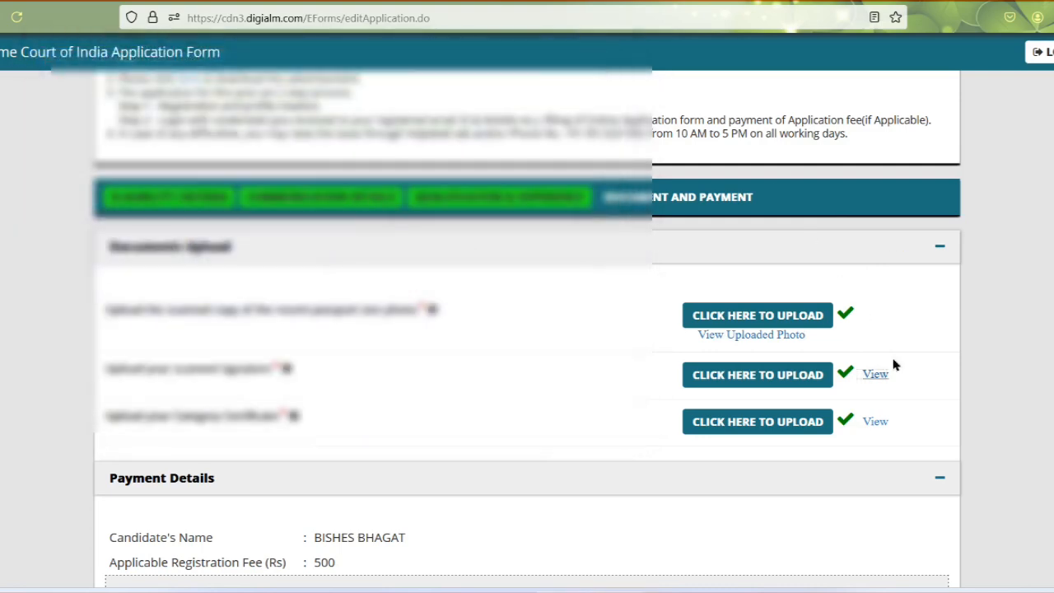
{"action": "left_click", "coordinate": [876, 422]}
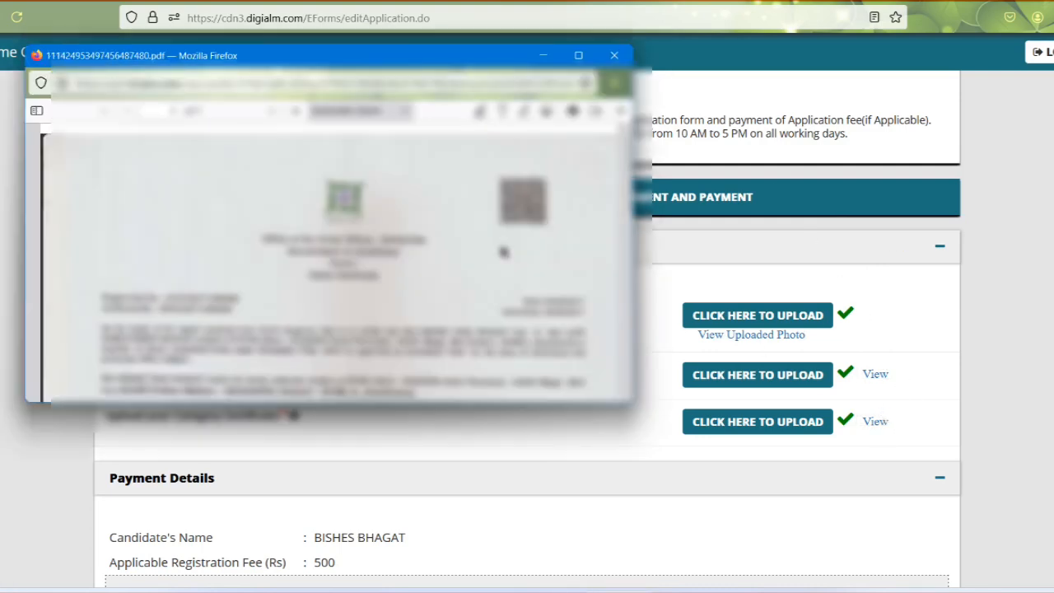
{"action": "left_click", "coordinate": [614, 55]}
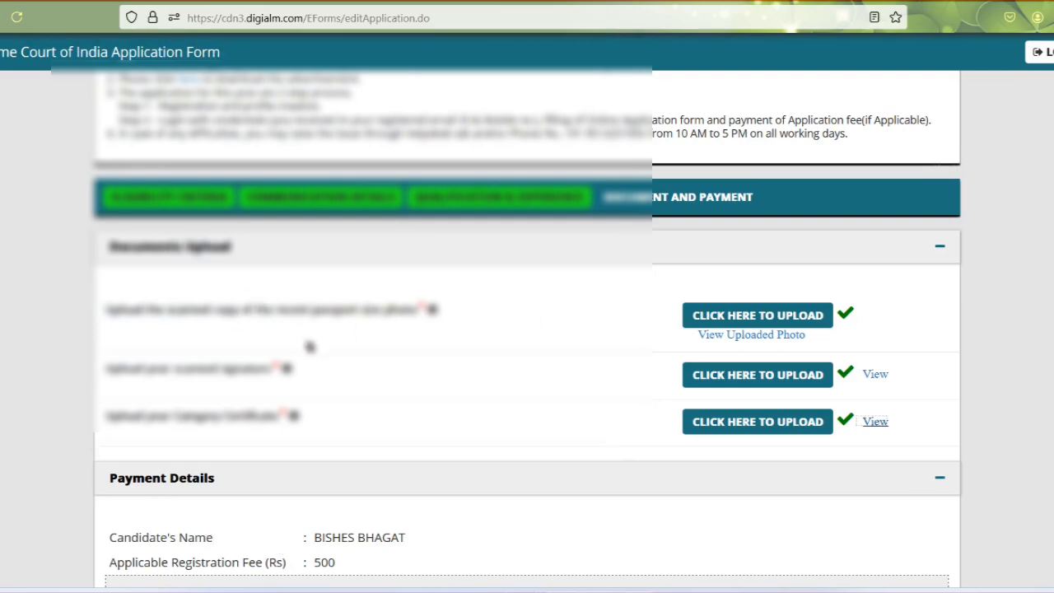
Choose Online as the payment mode for the registration fee.
{"action": "scroll", "coordinate": [306, 354], "scroll_direction": "down", "scroll_amount": 3}
{"action": "scroll", "coordinate": [312, 369], "scroll_direction": "down", "scroll_amount": 2}
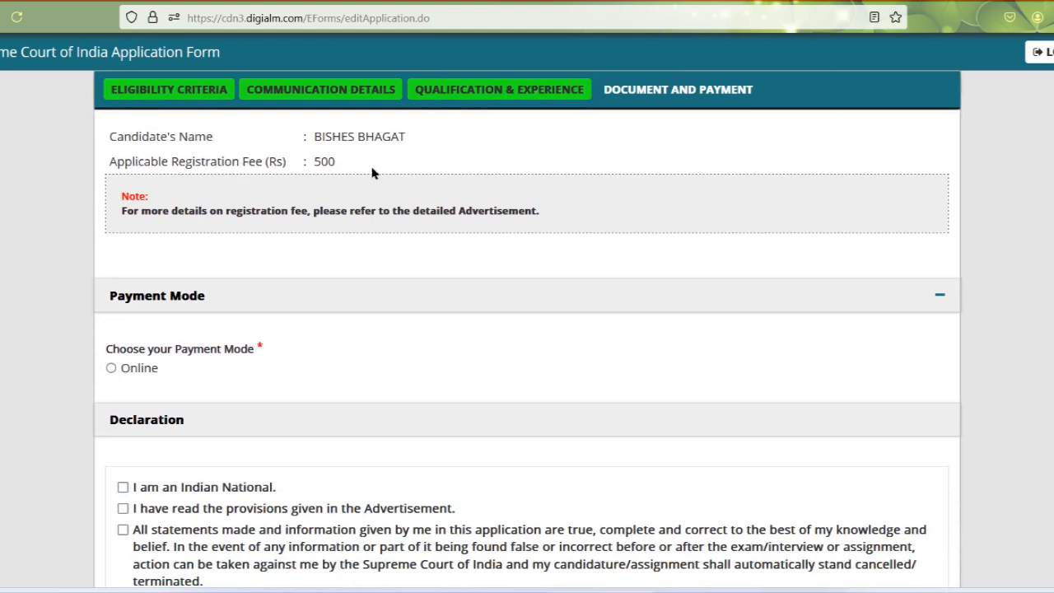
{"action": "scroll", "coordinate": [165, 355], "scroll_direction": "down", "scroll_amount": 1}
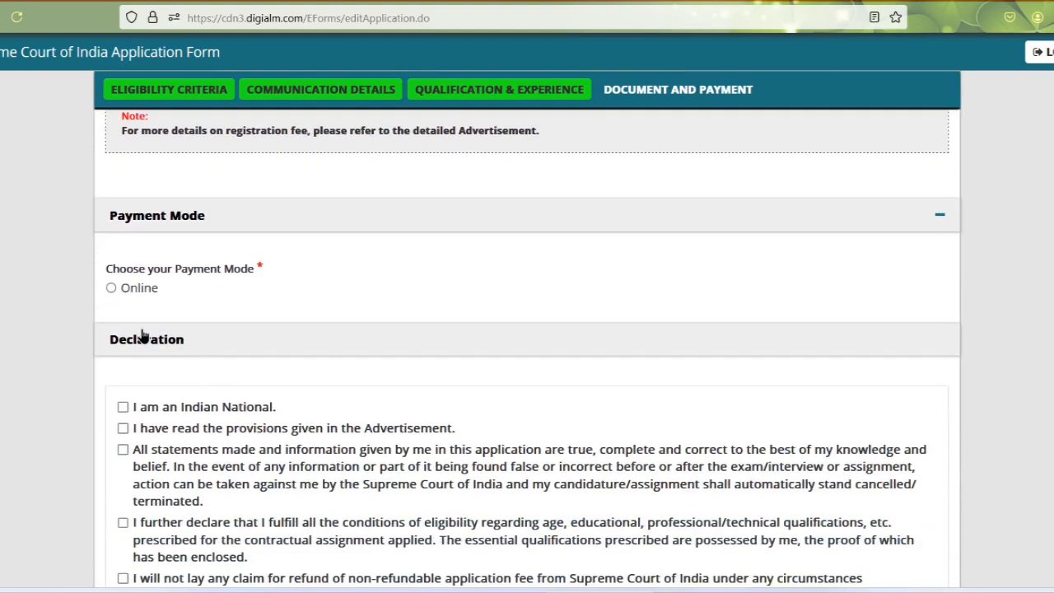
{"action": "left_click", "coordinate": [112, 288]}
Accept all seven Declaration statements, from being an Indian National to accepting and confirming the Undertaking.
{"action": "scroll", "coordinate": [165, 334], "scroll_direction": "down", "scroll_amount": 2}
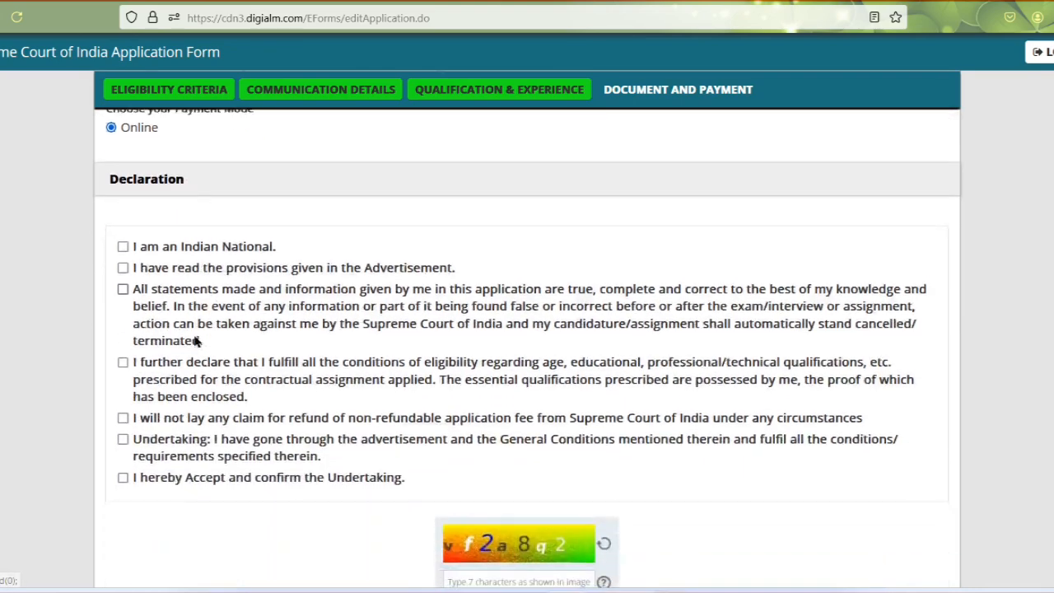
{"action": "left_click", "coordinate": [122, 250]}
{"action": "left_click", "coordinate": [123, 269]}
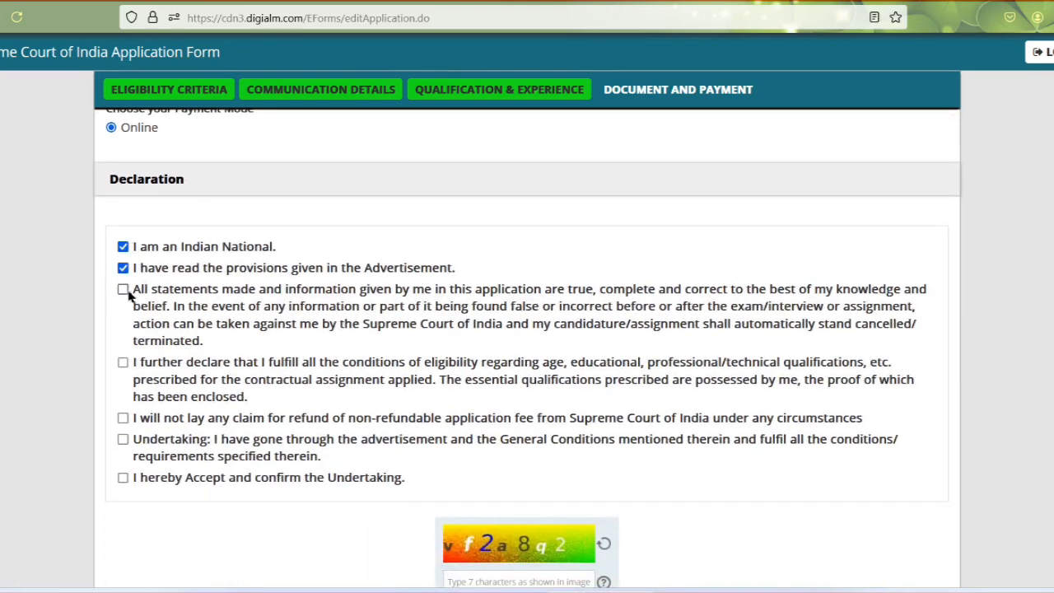
{"action": "left_click", "coordinate": [123, 289]}
{"action": "left_click", "coordinate": [123, 363]}
{"action": "left_click", "coordinate": [125, 418]}
{"action": "left_click", "coordinate": [122, 441]}
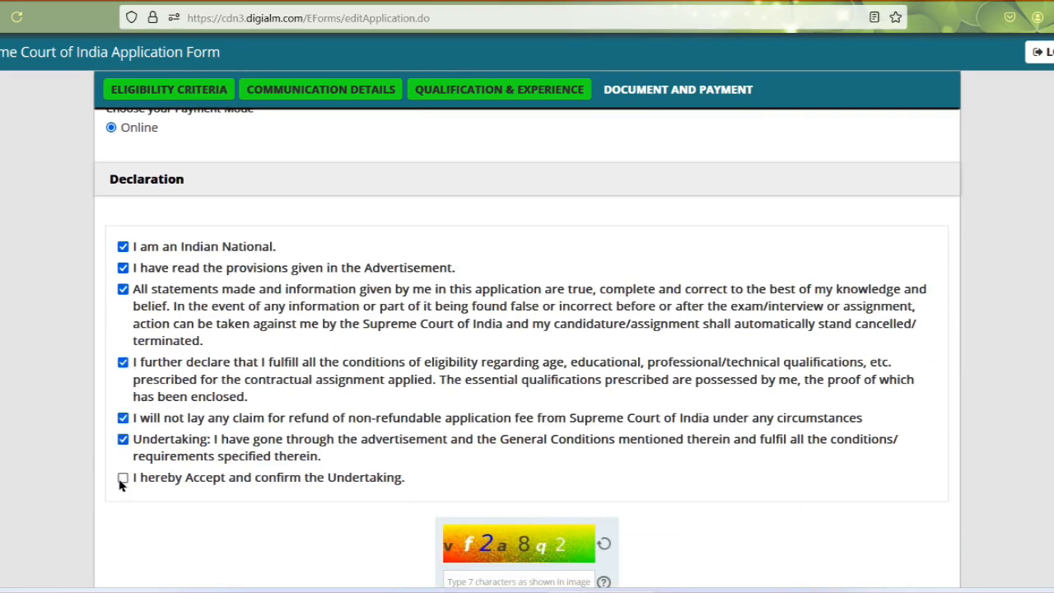
{"action": "left_click", "coordinate": [123, 478]}
Preview the application and review its personal, post, test city, address, qualification, experience and other details.
{"action": "scroll", "coordinate": [528, 488], "scroll_direction": "down", "scroll_amount": 2}
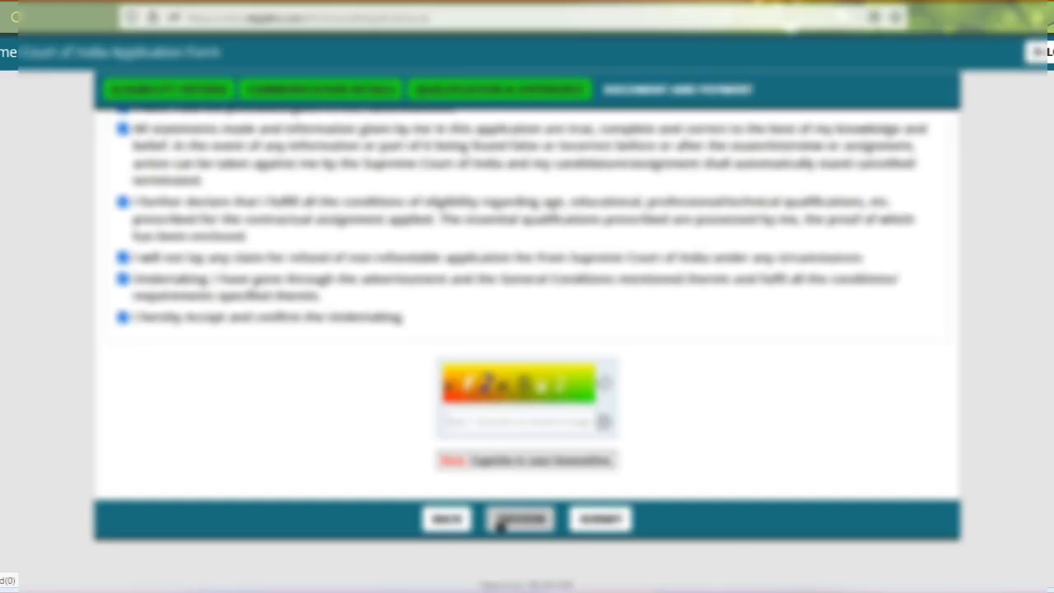
{"action": "left_click", "coordinate": [499, 520]}
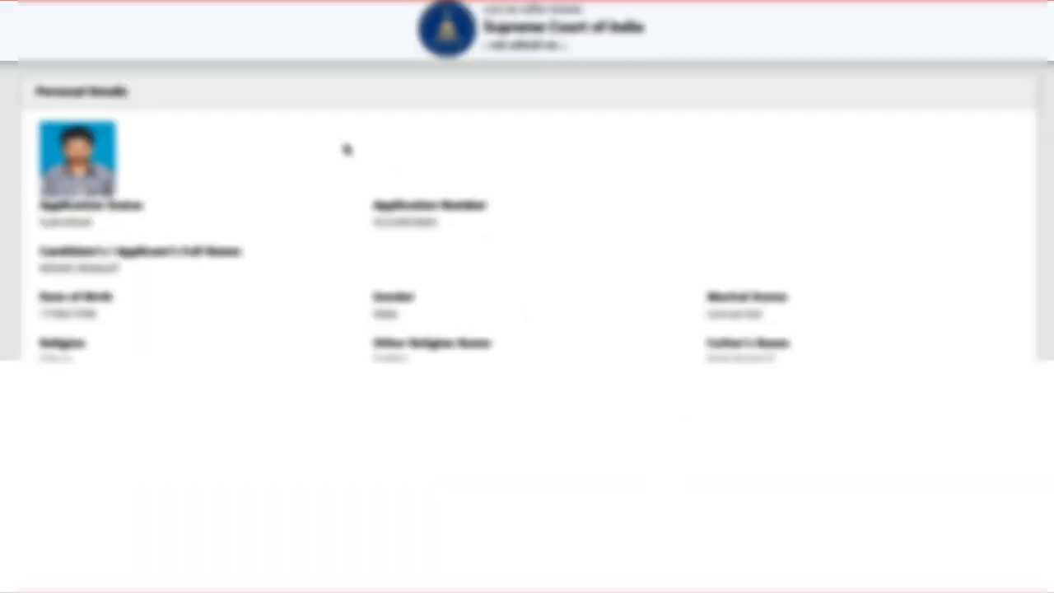
{"action": "scroll", "coordinate": [400, 141], "scroll_direction": "down", "scroll_amount": 5}
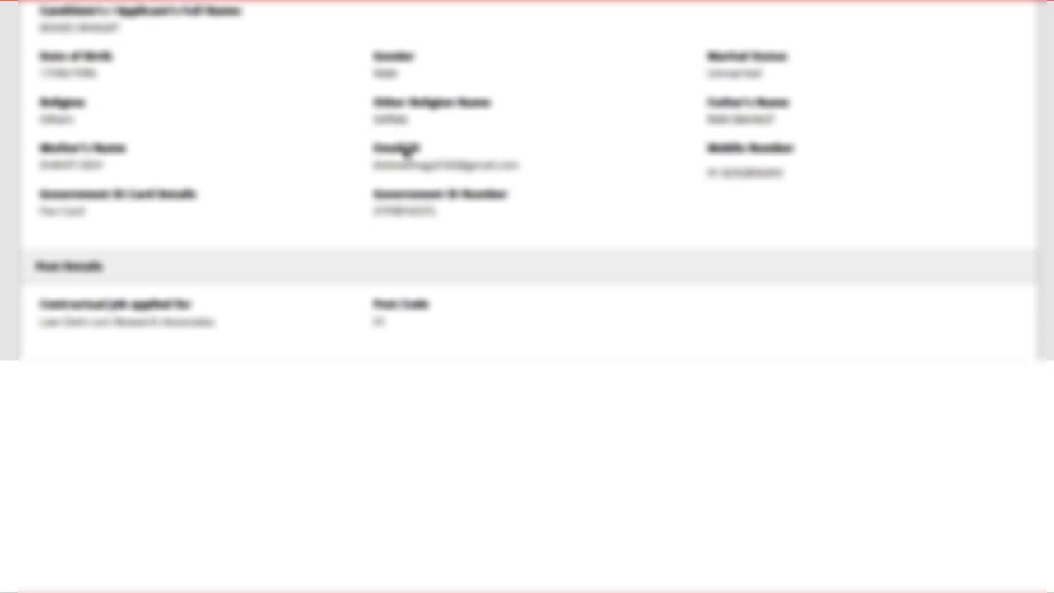
{"action": "scroll", "coordinate": [388, 160], "scroll_direction": "up", "scroll_amount": 3}
{"action": "scroll", "coordinate": [384, 164], "scroll_direction": "down", "scroll_amount": 6}
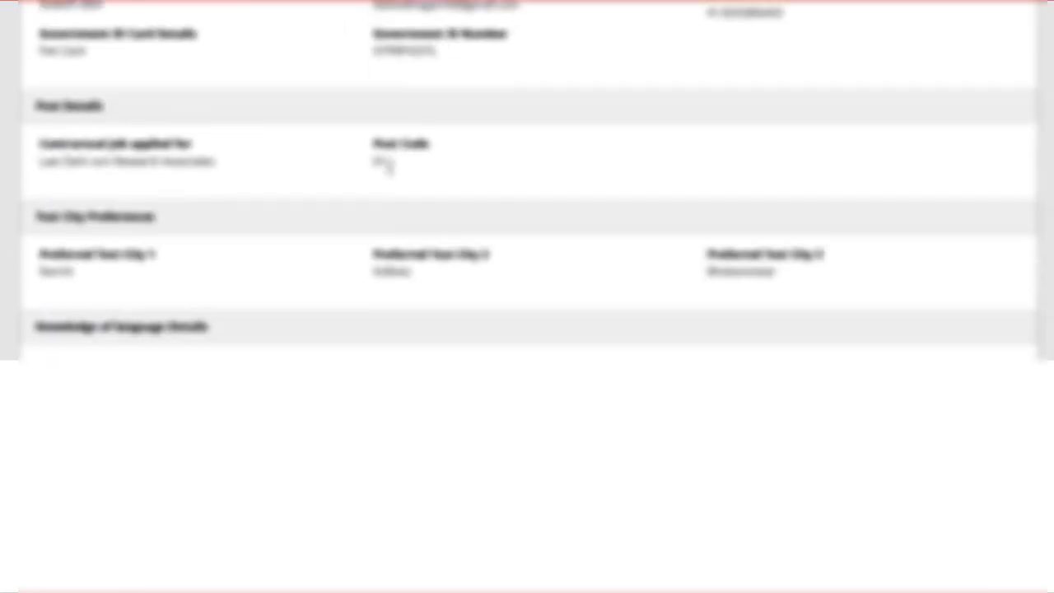
{"action": "scroll", "coordinate": [408, 189], "scroll_direction": "down", "scroll_amount": 5}
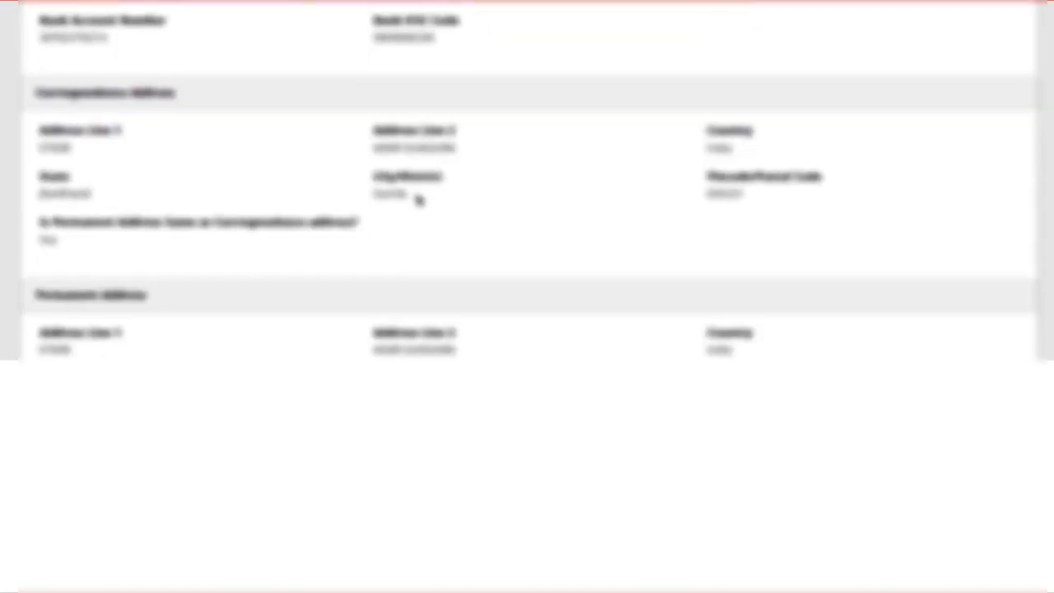
{"action": "scroll", "coordinate": [418, 199], "scroll_direction": "down", "scroll_amount": 8}
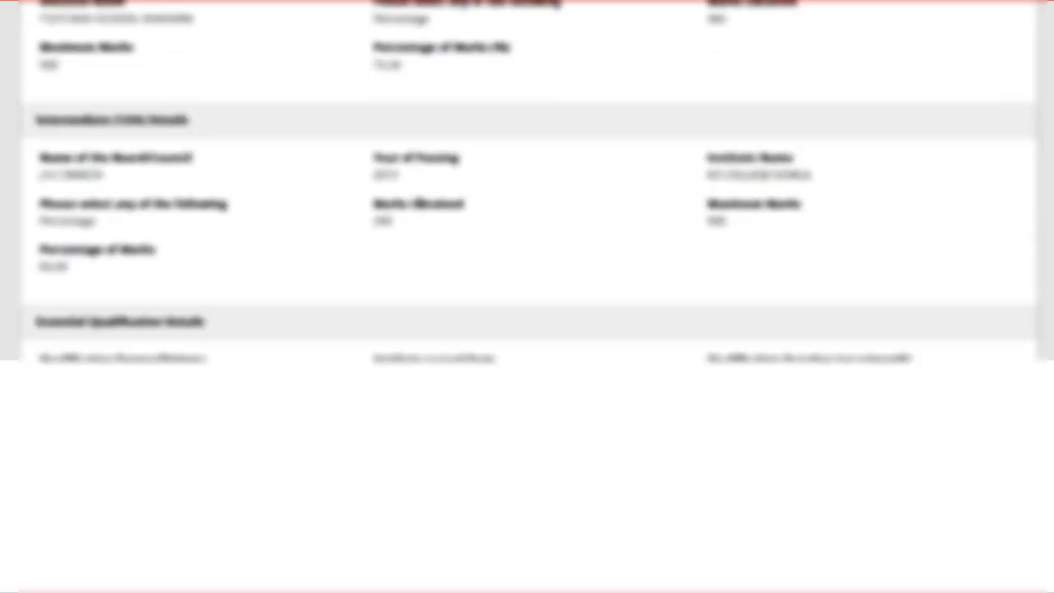
{"action": "scroll", "coordinate": [421, 204], "scroll_direction": "down", "scroll_amount": 8}
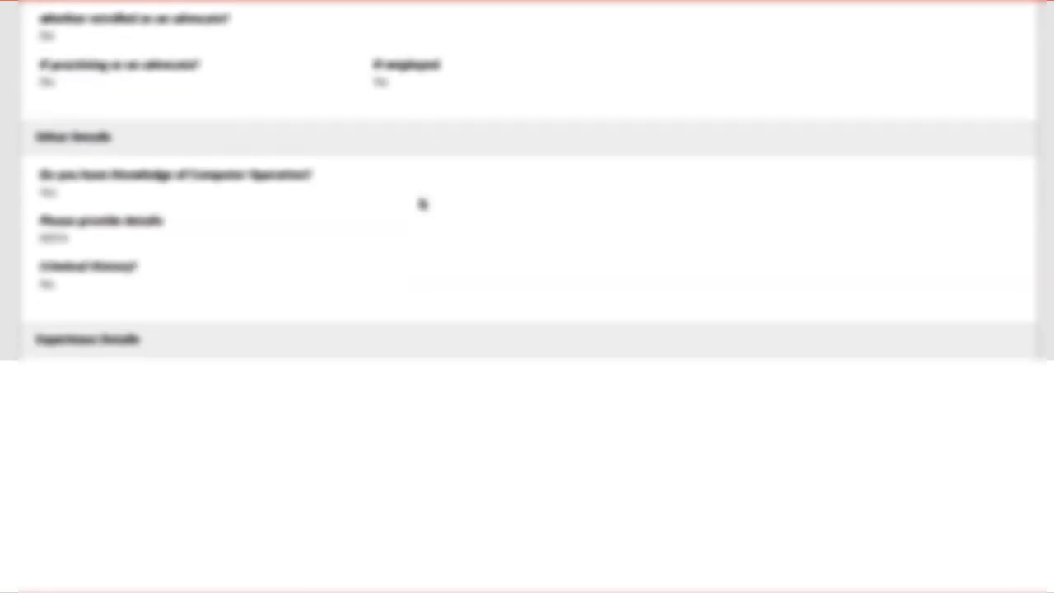
{"action": "scroll", "coordinate": [422, 204], "scroll_direction": "down", "scroll_amount": 4}
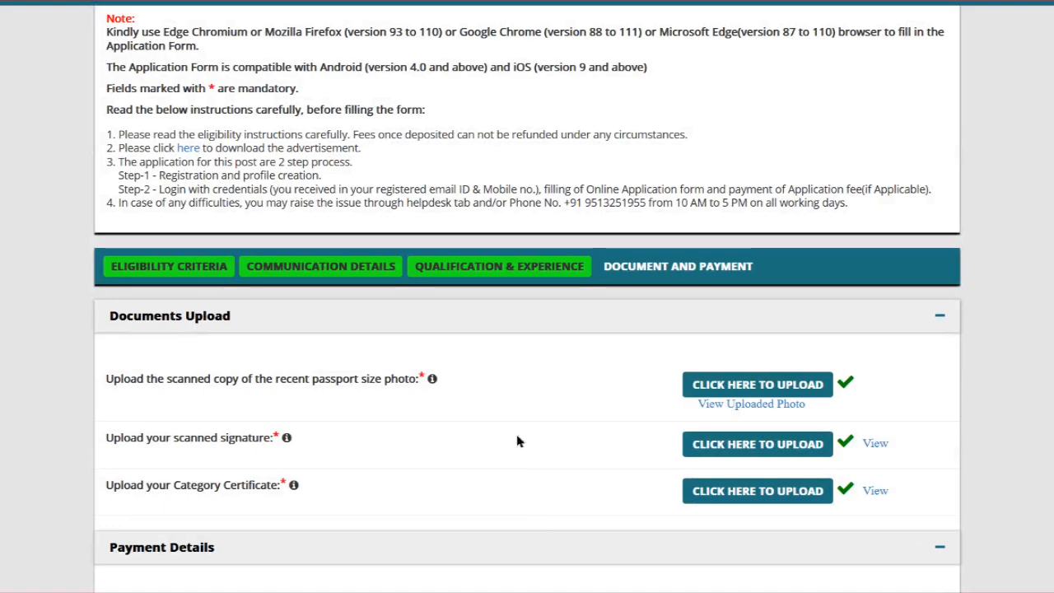
Submit the application form and agree to the personal data collection instructions.
{"action": "scroll", "coordinate": [517, 442], "scroll_direction": "down", "scroll_amount": 10}
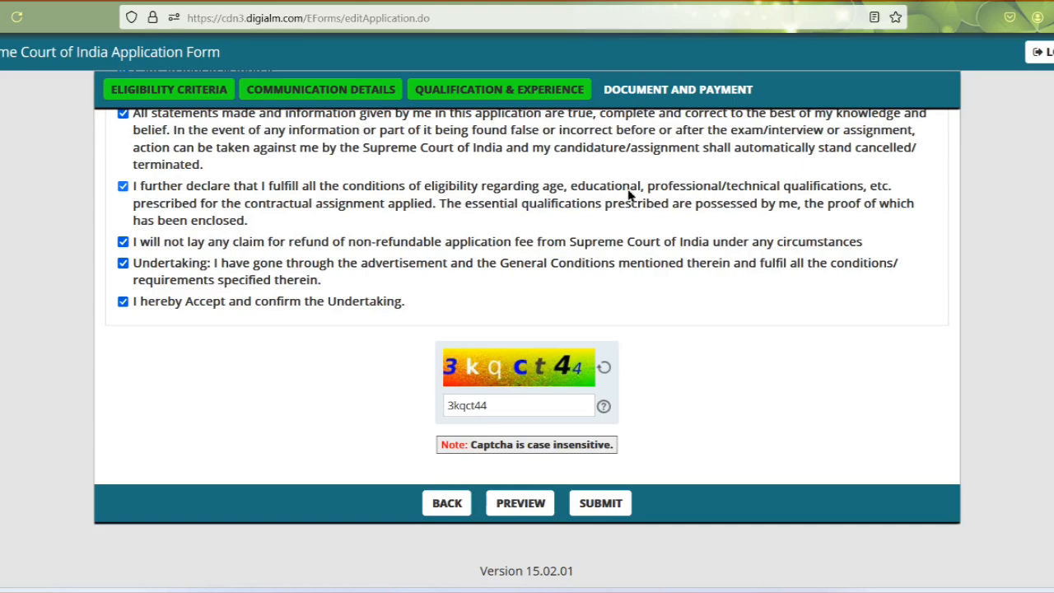
{"action": "left_click", "coordinate": [610, 510]}
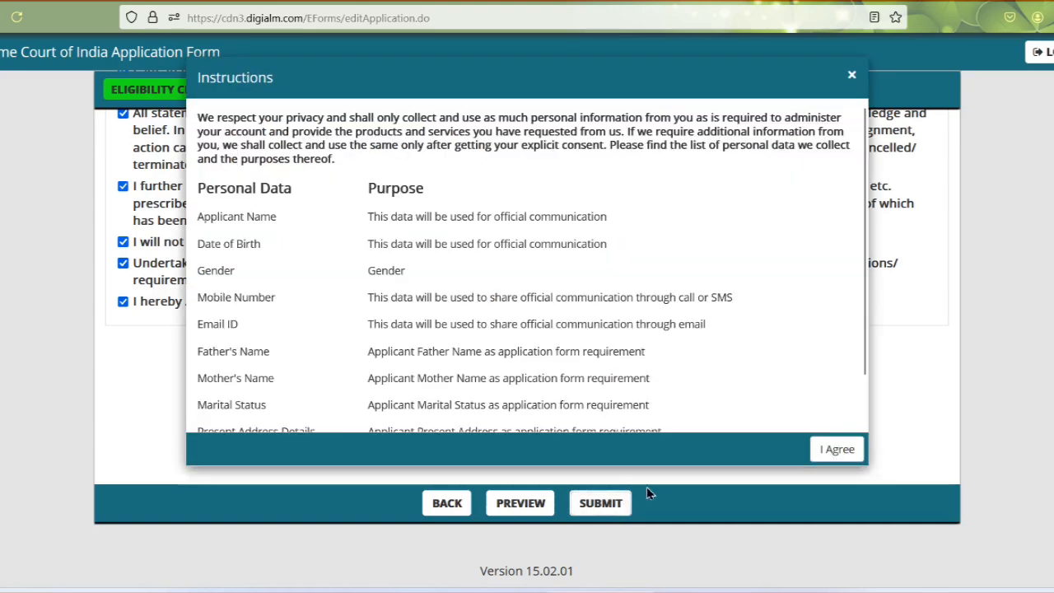
{"action": "left_click", "coordinate": [837, 452]}
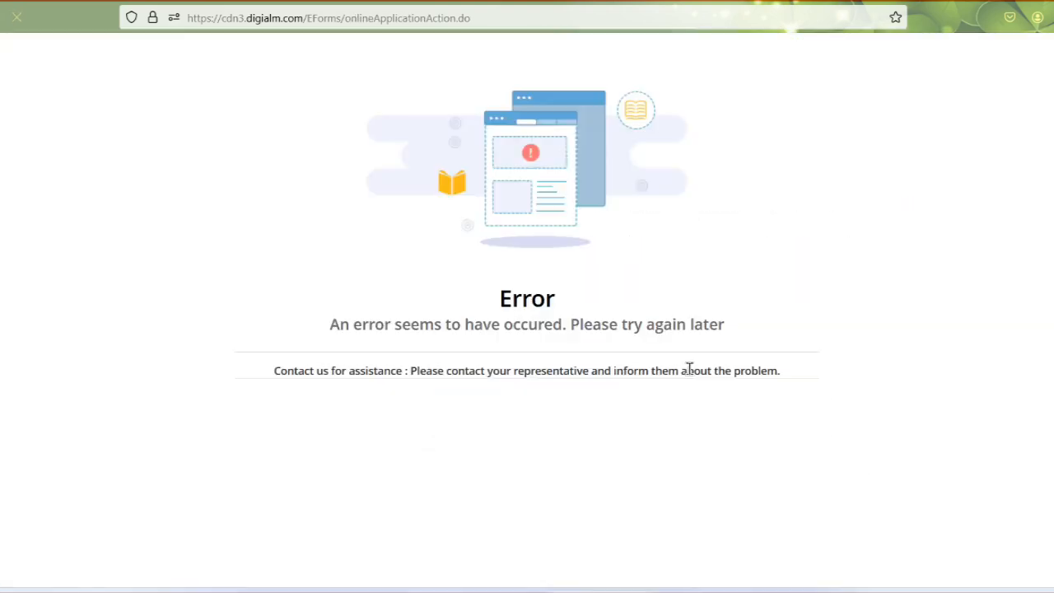